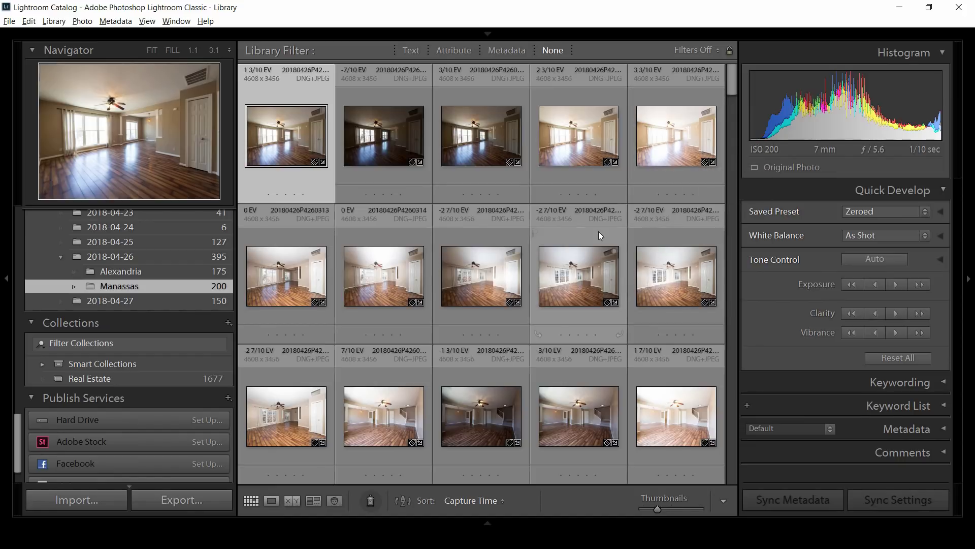
- Filter the Manassas folder's photos by Flash State metadata, keeping only the shots where the flash did fire
click(504, 48)
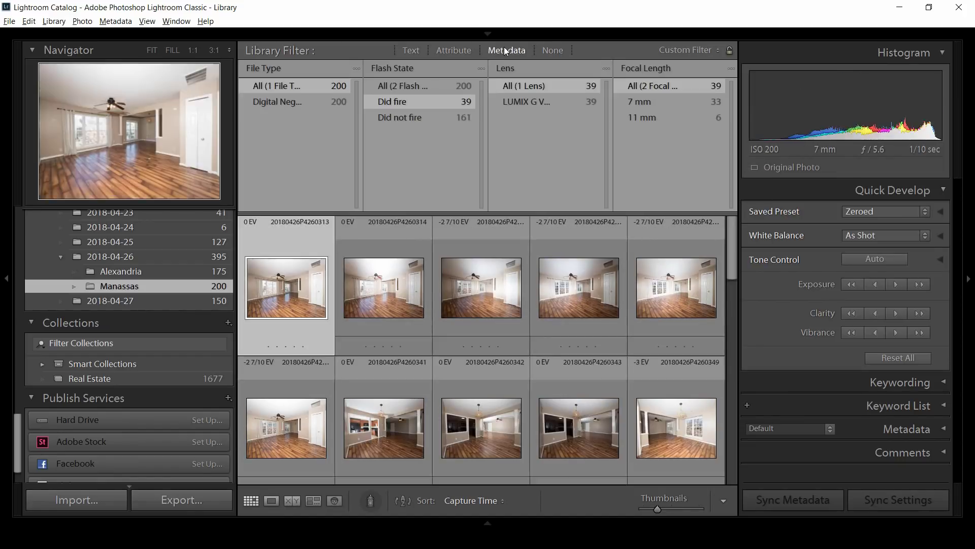
click(414, 70)
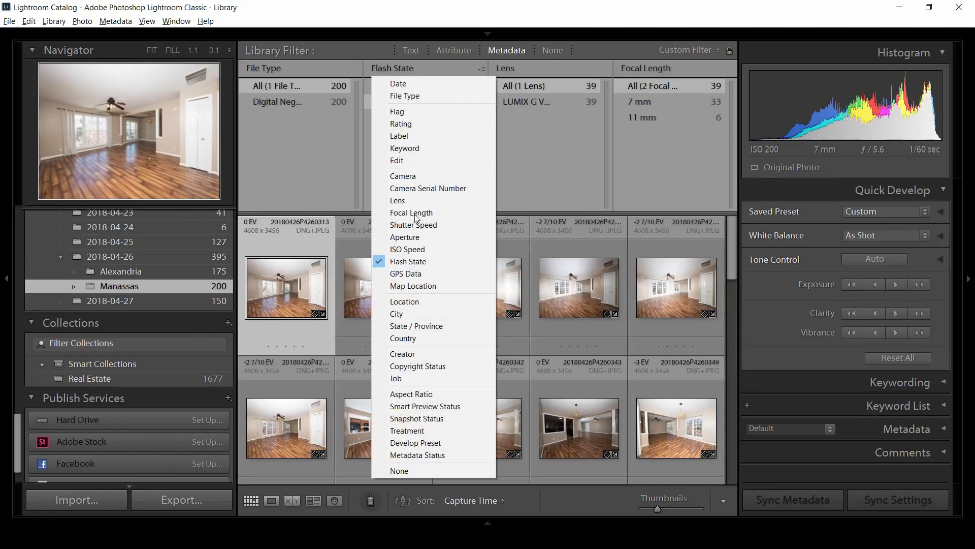
click(420, 260)
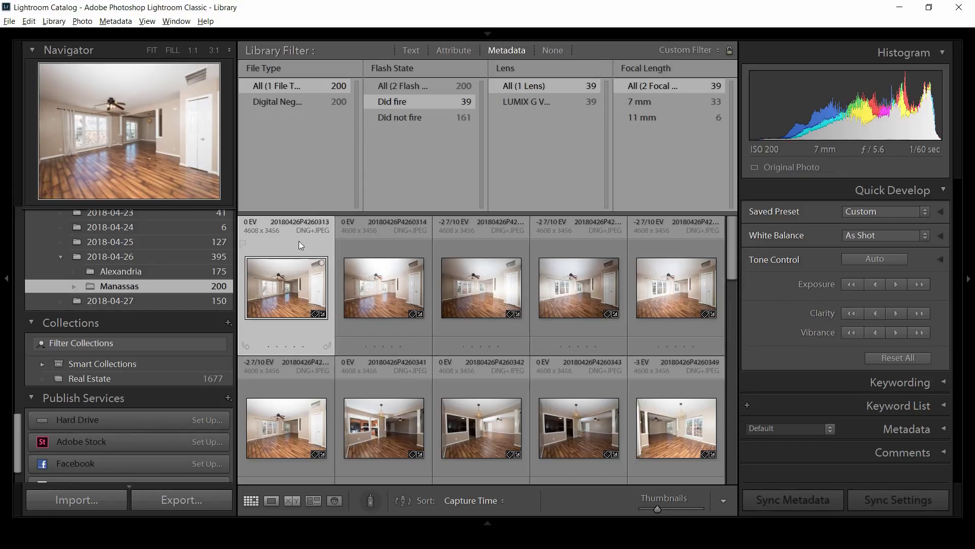
- Select all of the filtered flash photos and assign them the Blue color label
key(ctrl+a)
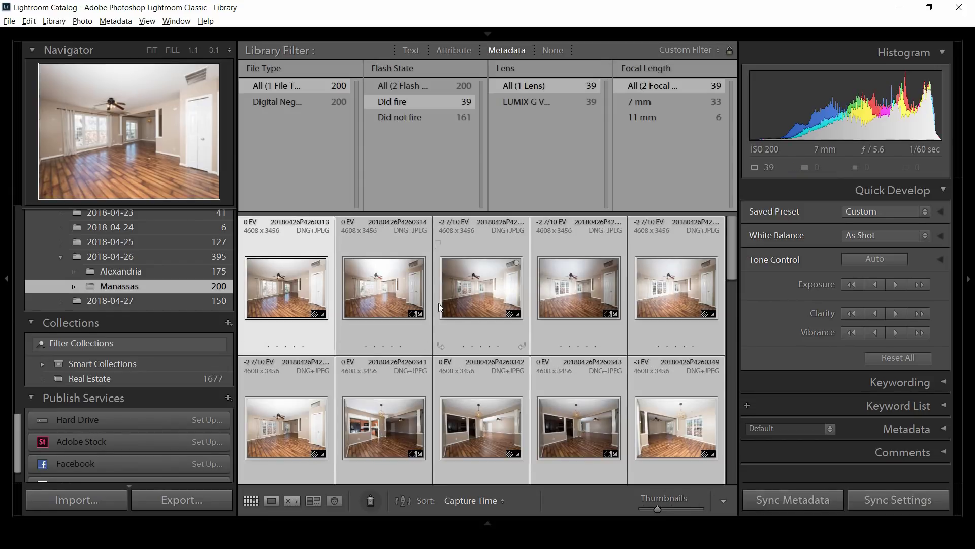
scroll(479, 316, down, 5)
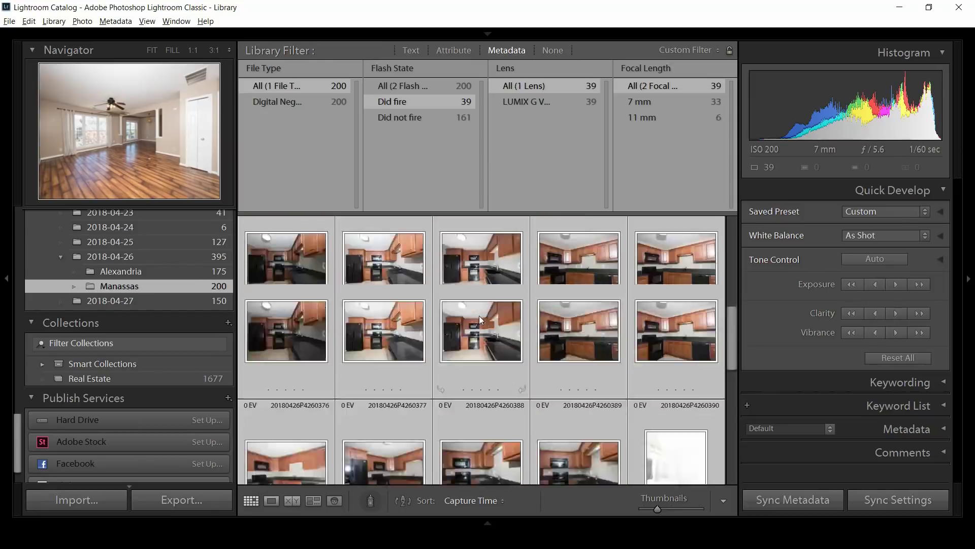
scroll(479, 315, up, 5)
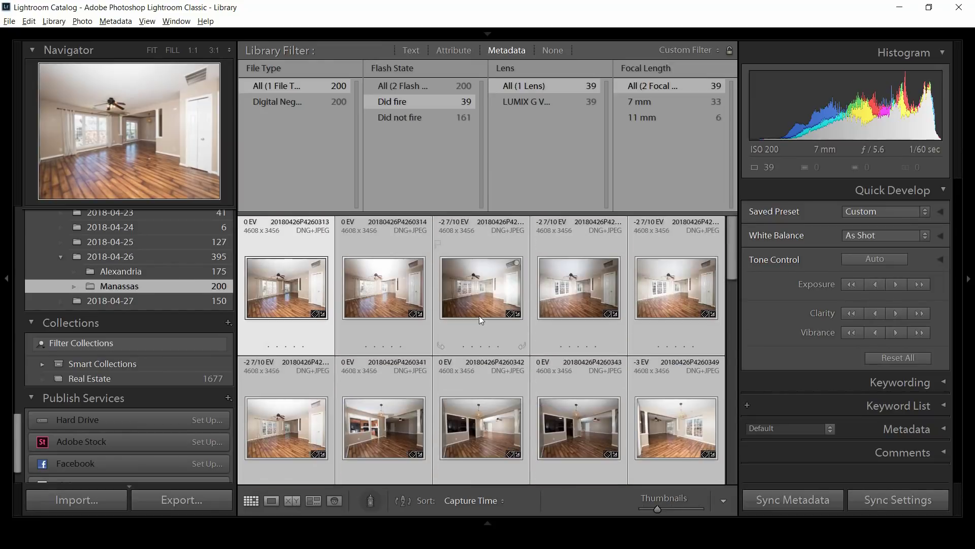
right_click(391, 248)
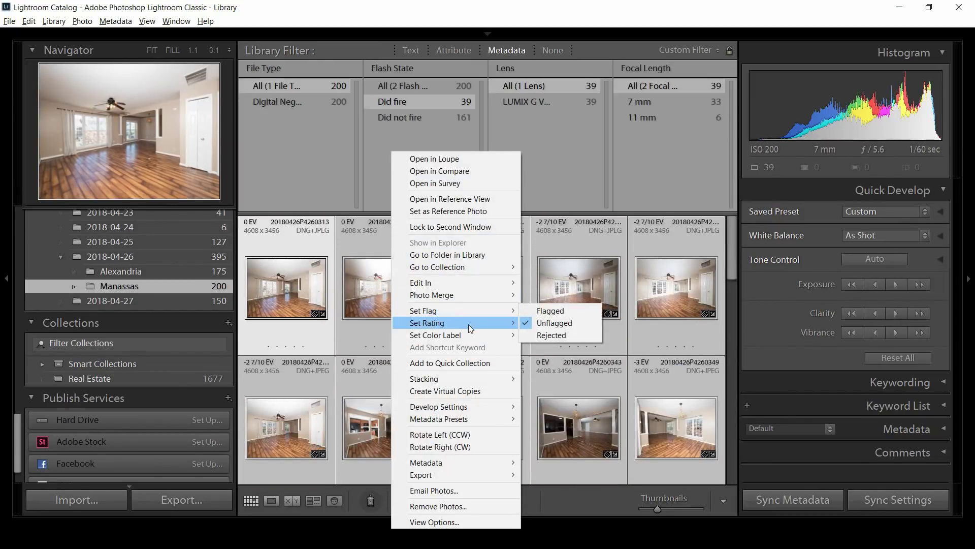
mouse_move(486, 338)
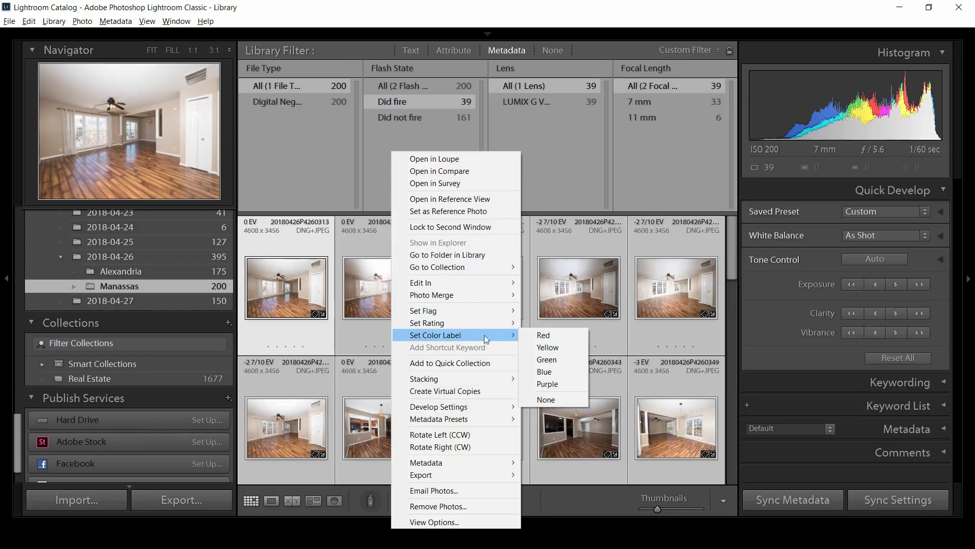
click(548, 372)
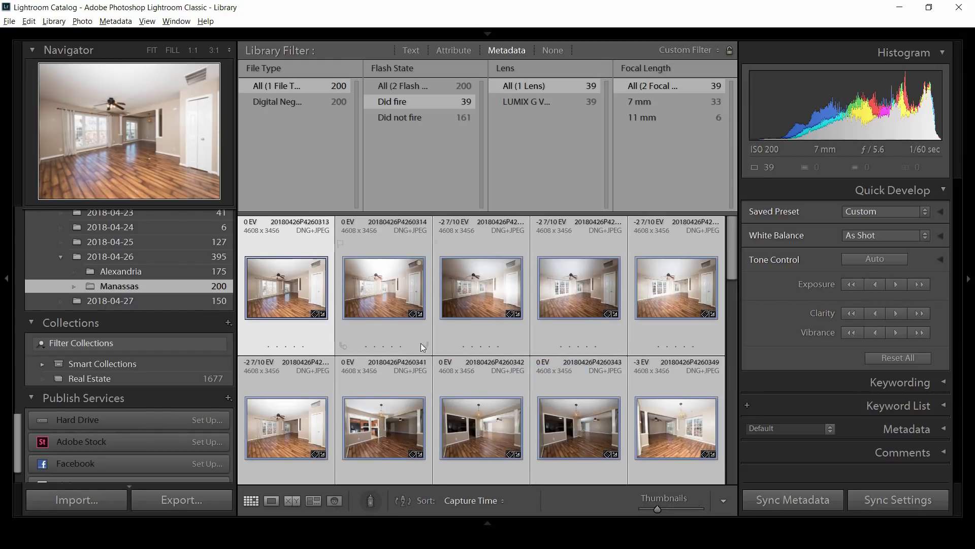
- Deselect the batch, reset the flash filter to all flash states, and close the metadata filter
click(294, 249)
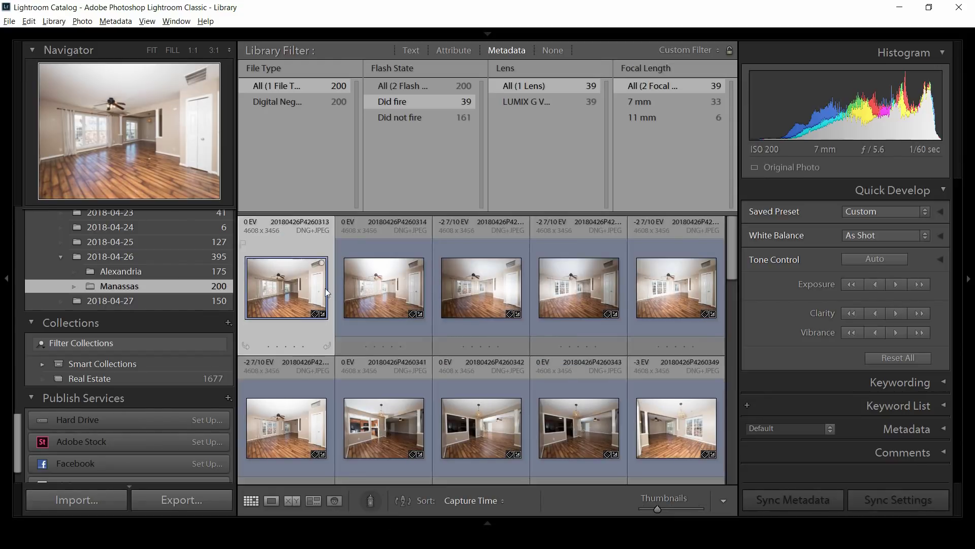
click(459, 101)
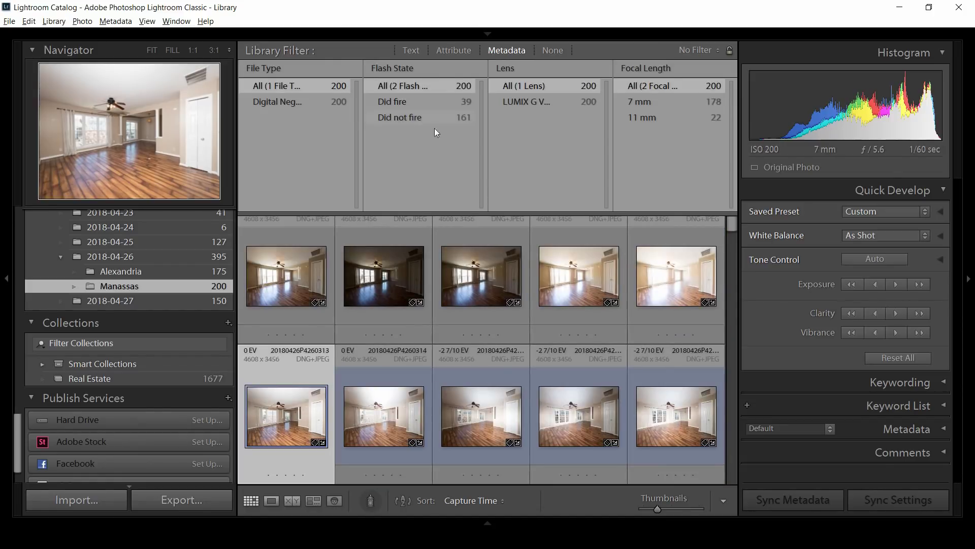
click(511, 50)
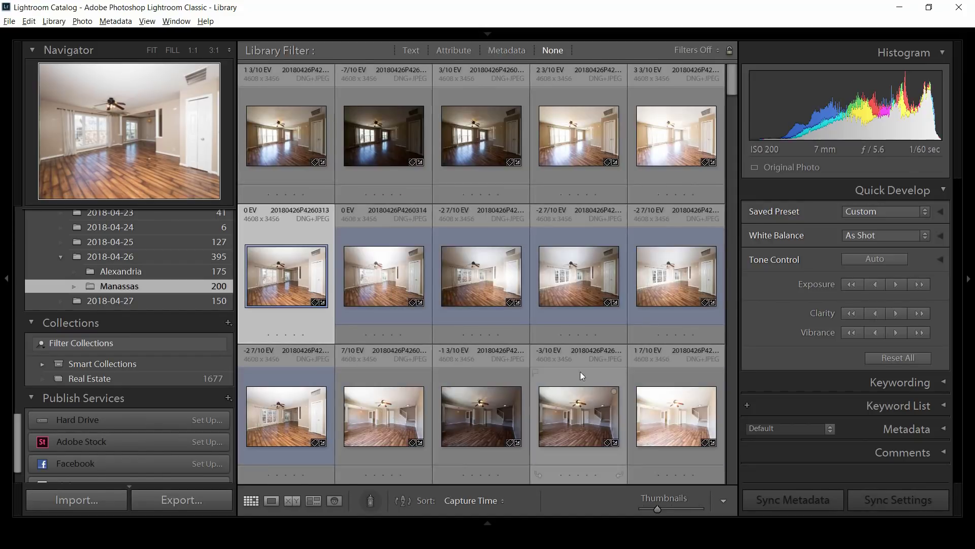
- Examine the first few non-flash living-room exposures enlarged, starting with 20180426P4260308.dng, and return to the grid
ctrl+click(311, 130)
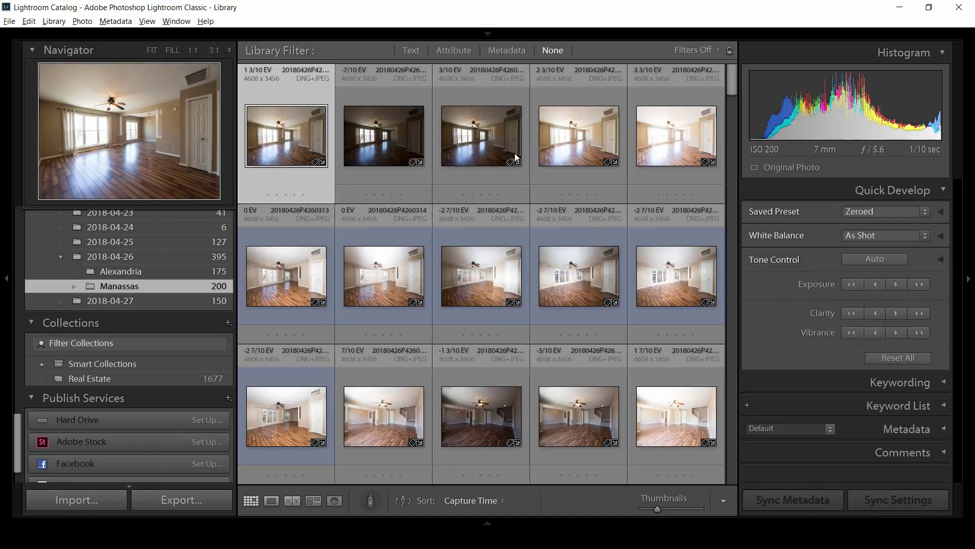
double_click(294, 95)
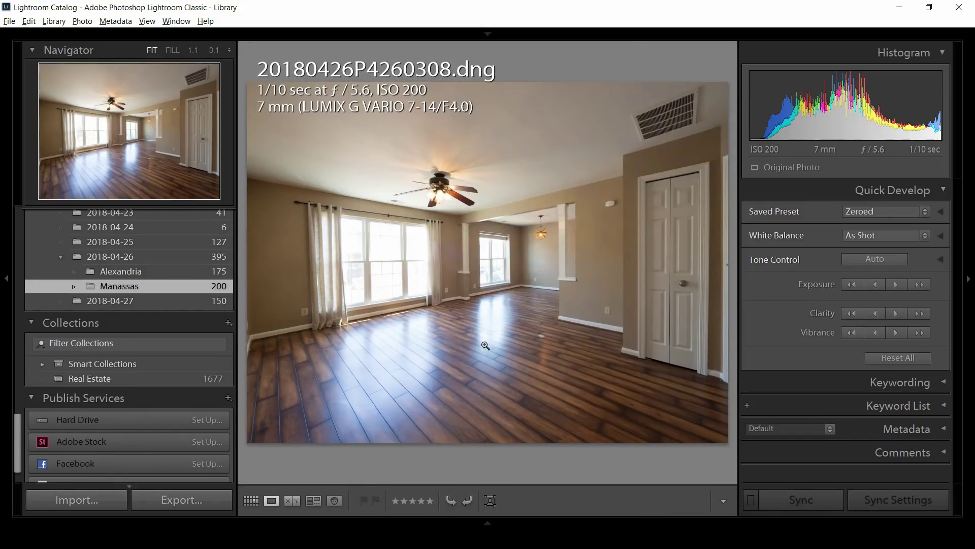
key(ctrl+u)
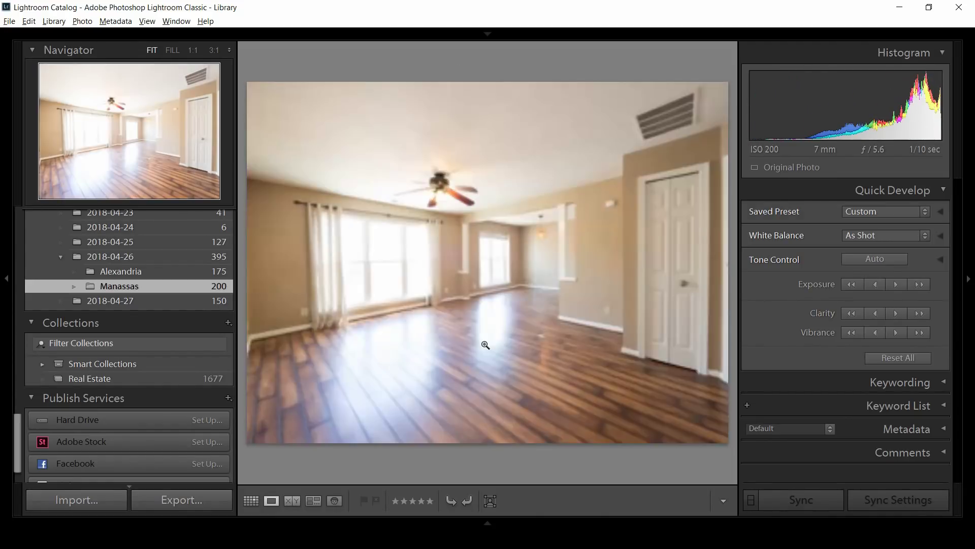
key(Right)
key(Right)
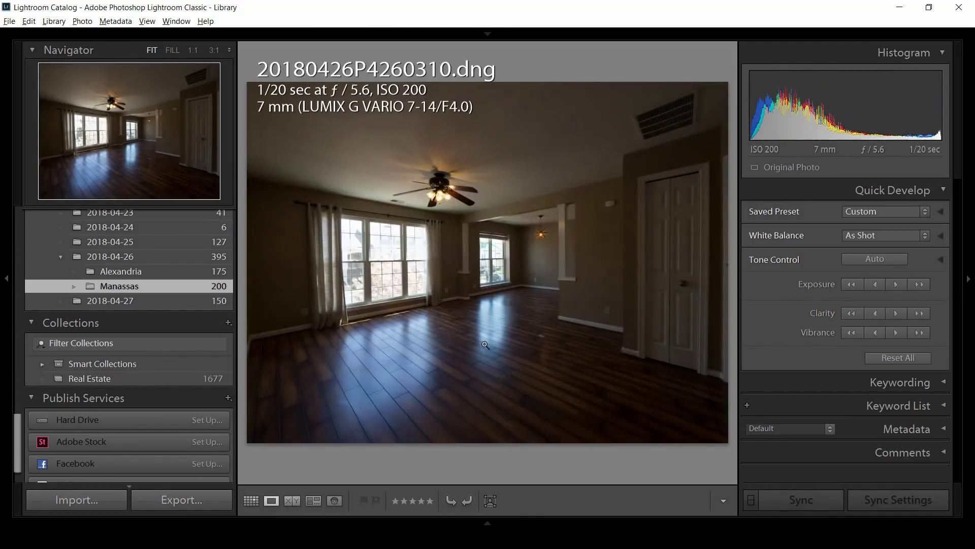
key(Left)
click(251, 502)
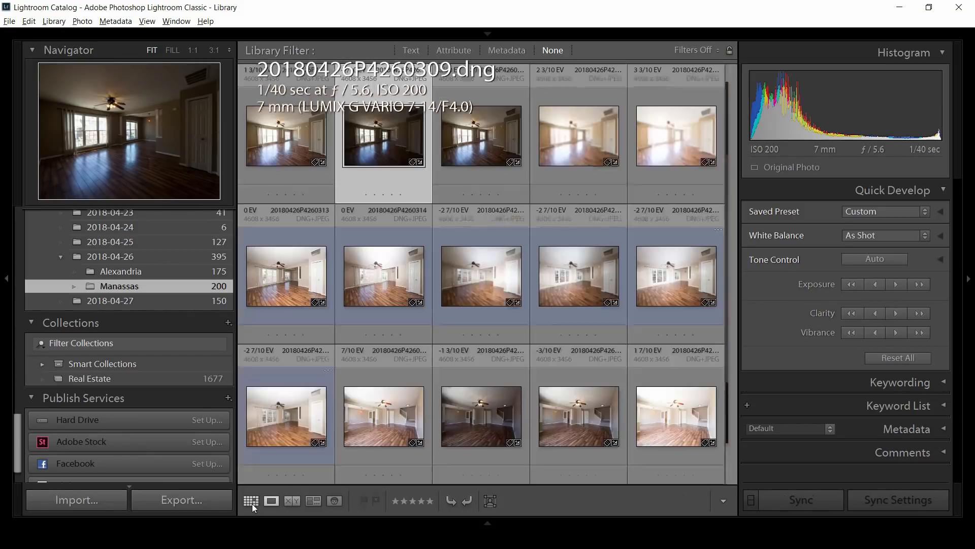
- Review the 1 3/10 EV living-room photo enlarged once more and return to the thumbnail grid
double_click(276, 178)
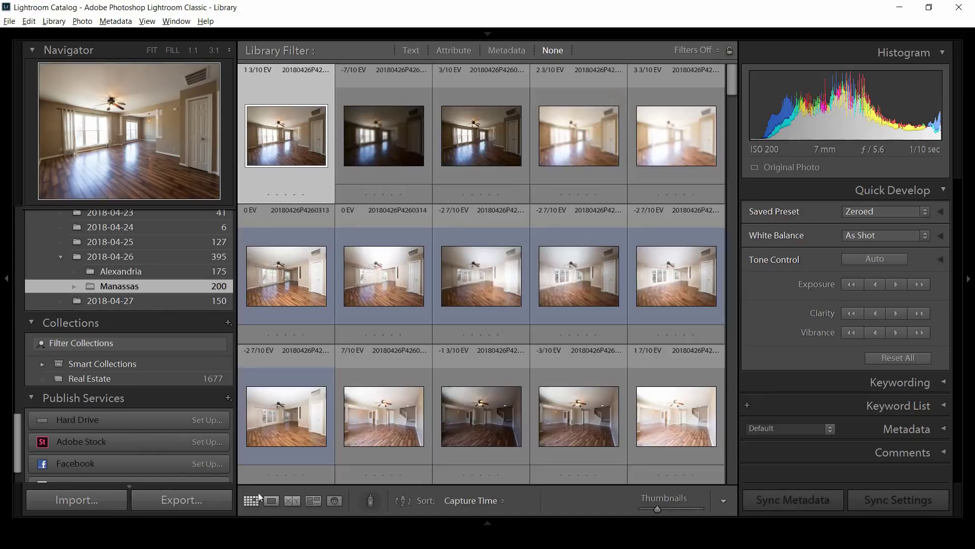
click(254, 500)
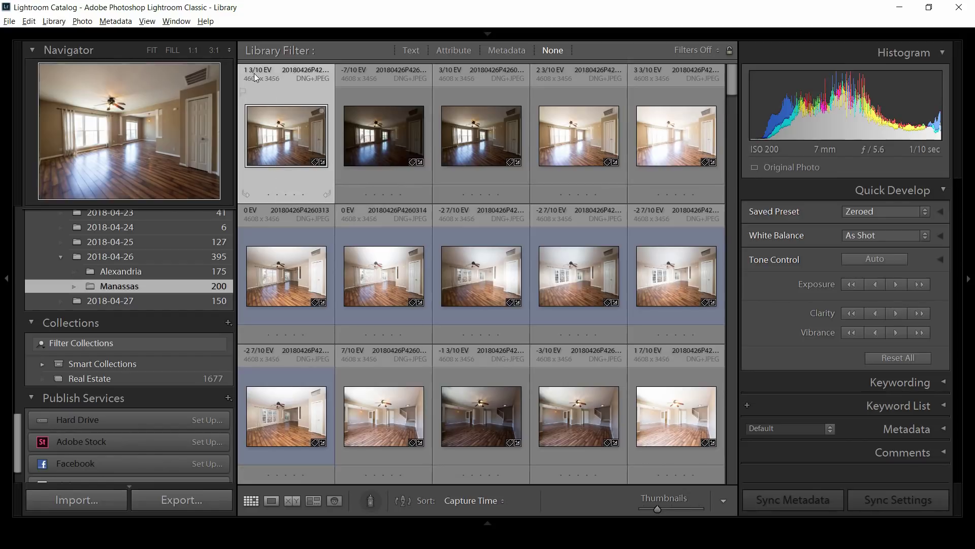
double_click(286, 136)
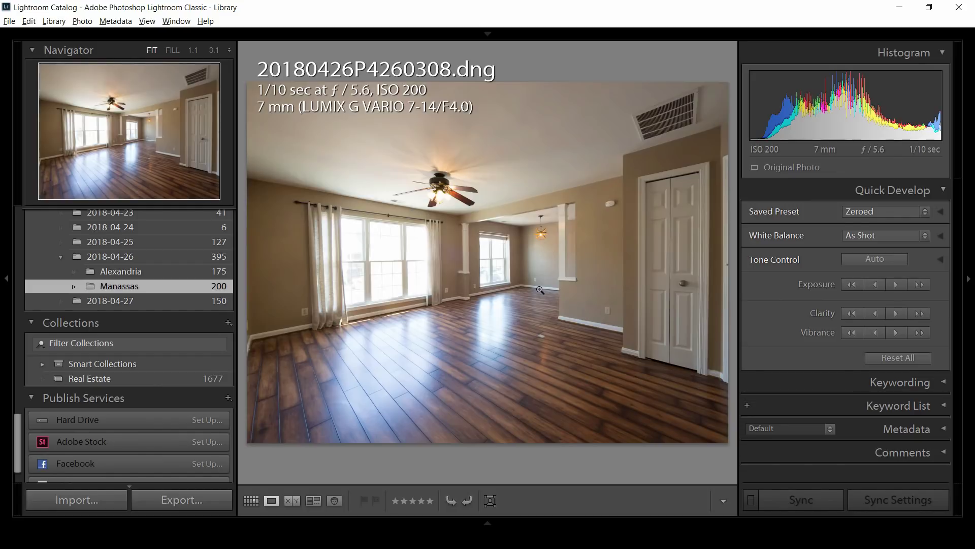
click(251, 501)
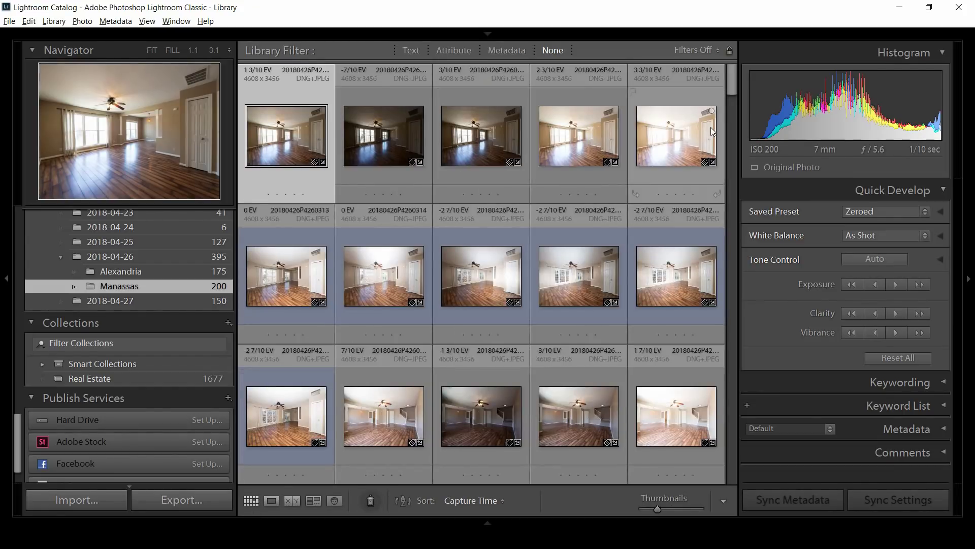
- Compare the brightest 3 3/10 EV living-room photo with the first exposure in enlarged view
click(600, 141)
click(647, 138)
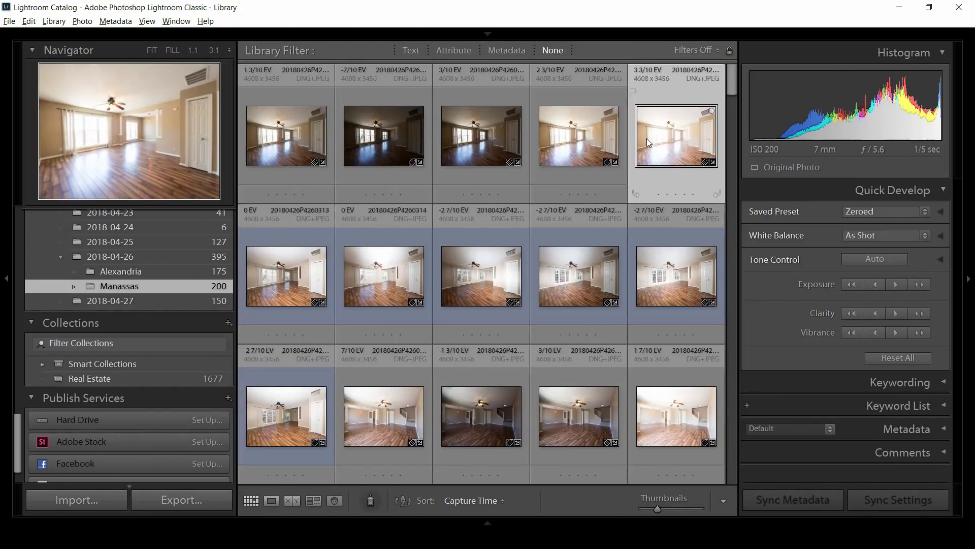
double_click(692, 164)
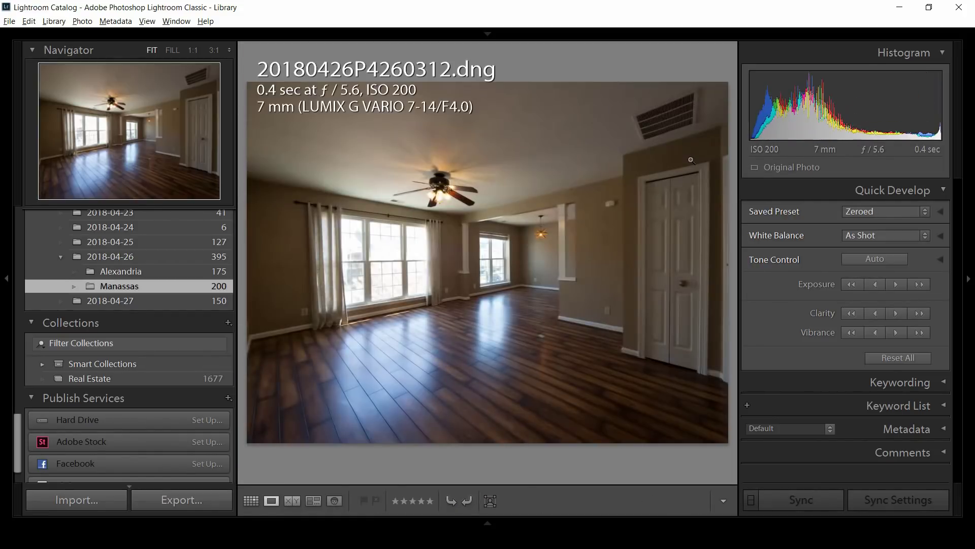
key(Home)
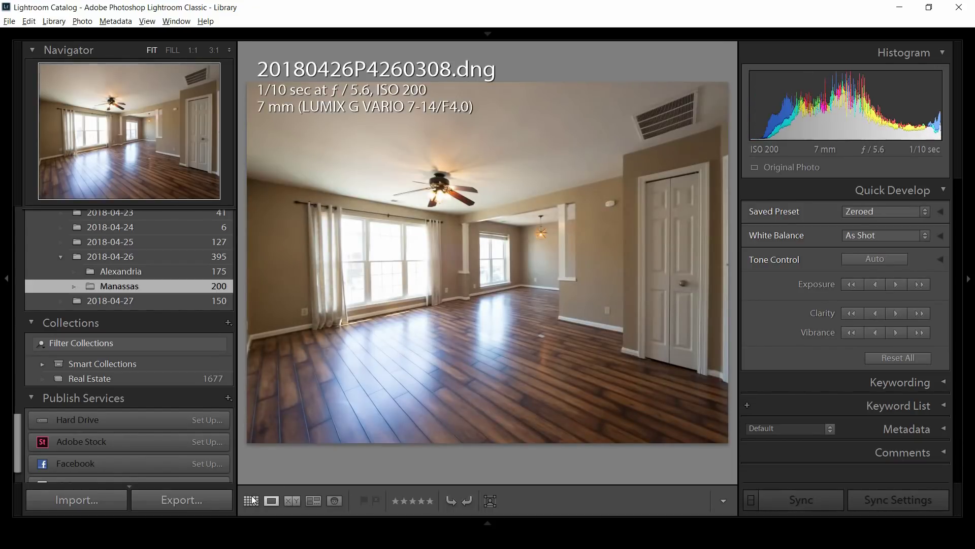
click(250, 500)
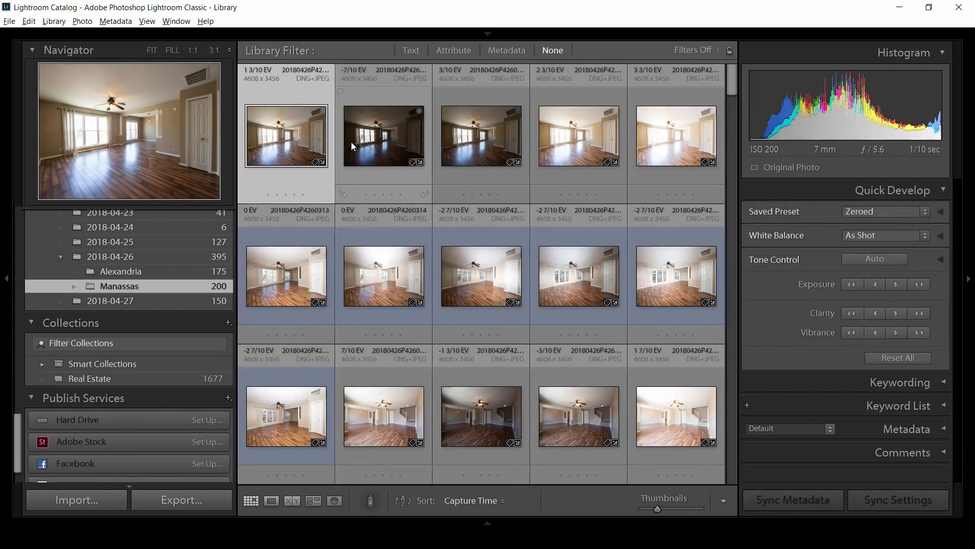
- Rate the 2 3/10 EV living-room photo, 20180426P4260311.dng, one star and recheck it enlarged
double_click(583, 144)
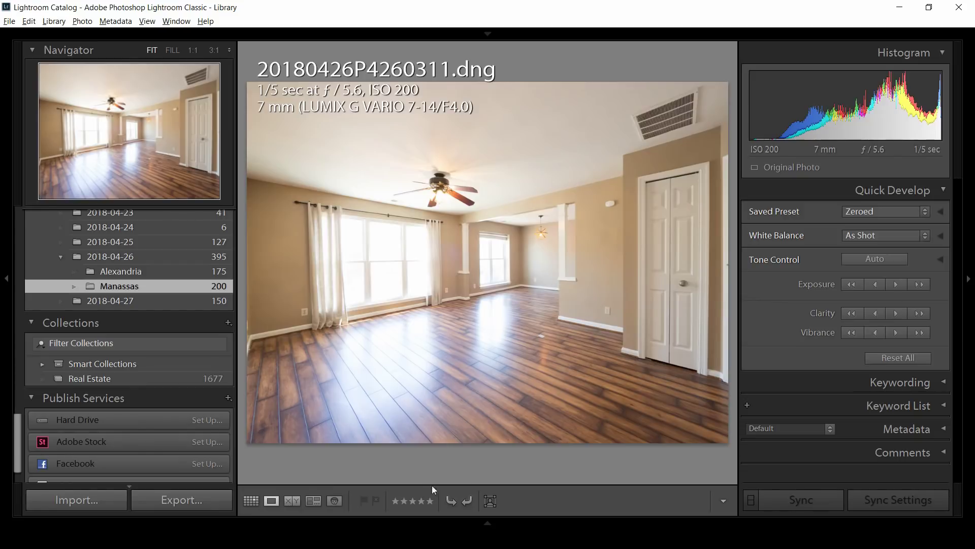
mouse_move(275, 513)
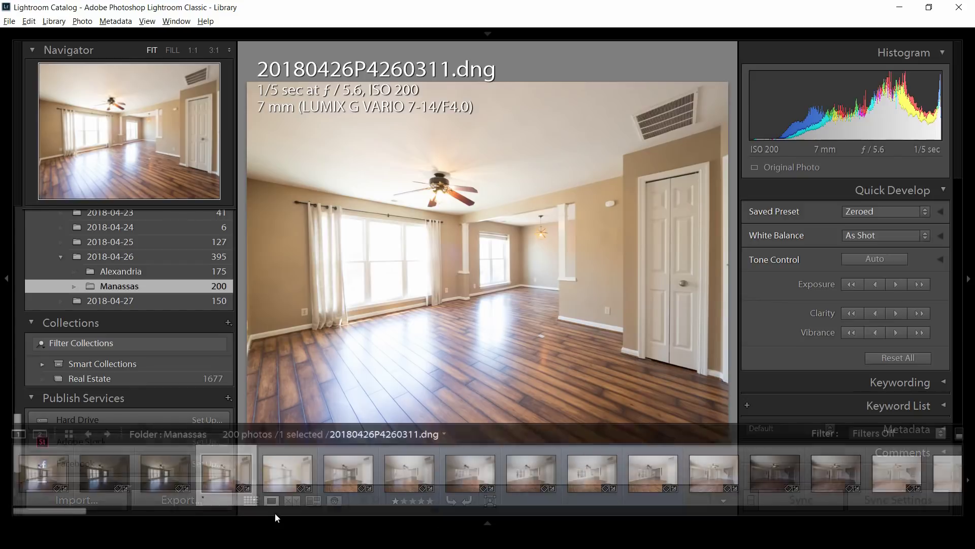
click(251, 500)
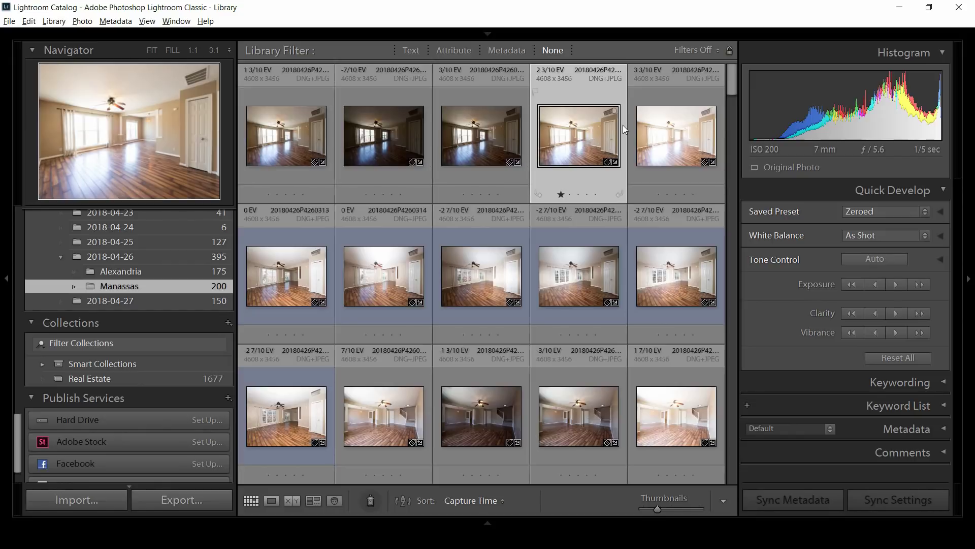
double_click(566, 100)
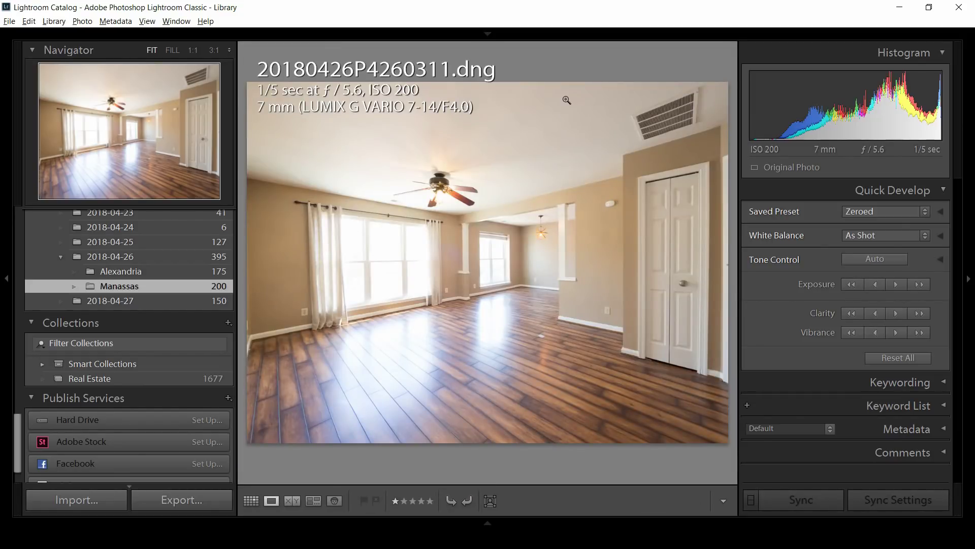
double_click(591, 242)
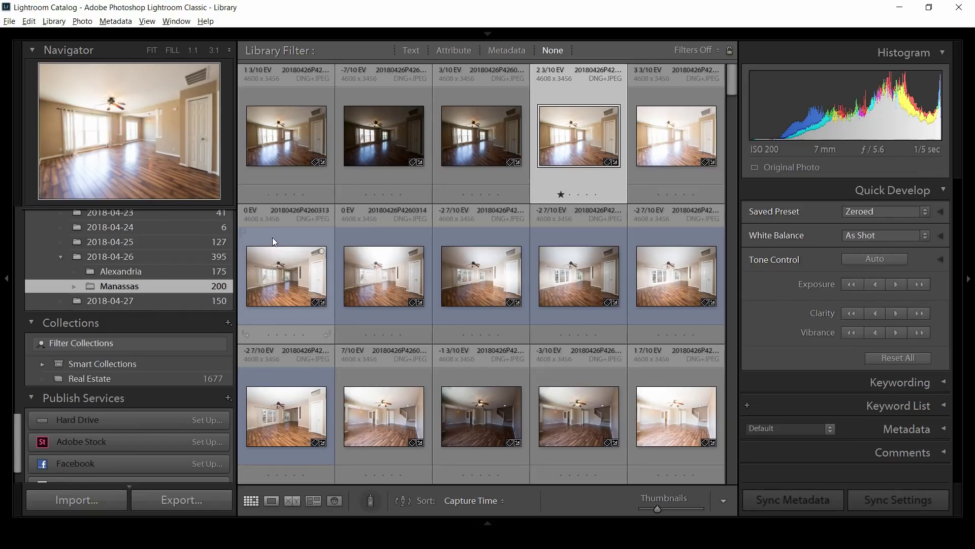
- Open the first blue-labelled flash photo, 20180426P4260313.dng, enlarged and rate it one star
click(285, 226)
click(262, 269)
double_click(262, 270)
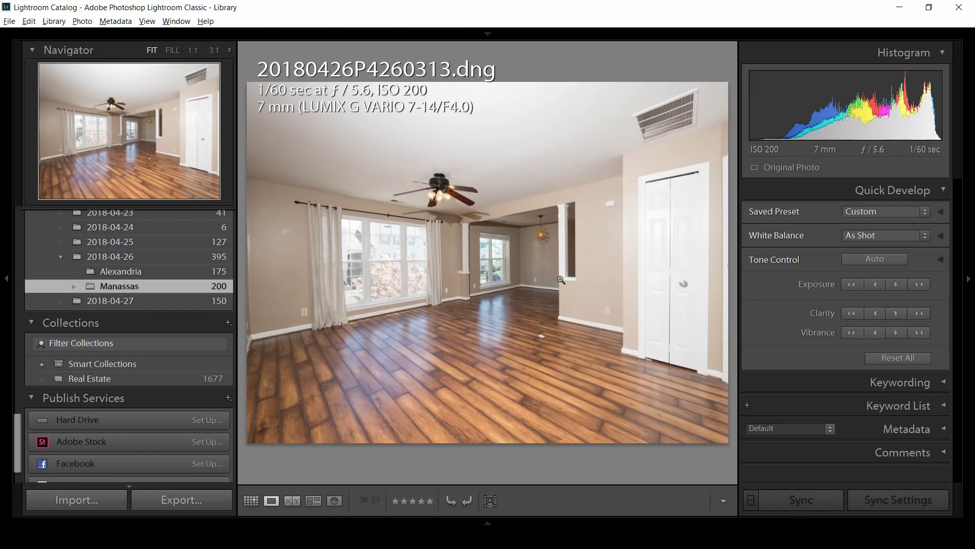
click(396, 501)
- Examine the following flash photos one by one in enlarged view, from 20180426P4260314.dng through 20180426P4260317.dng
key(Right)
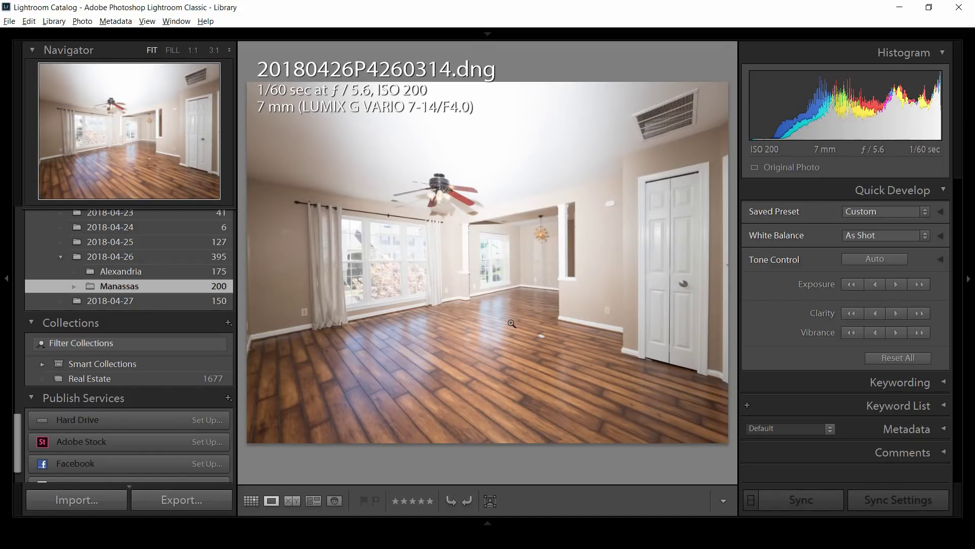
key(Right)
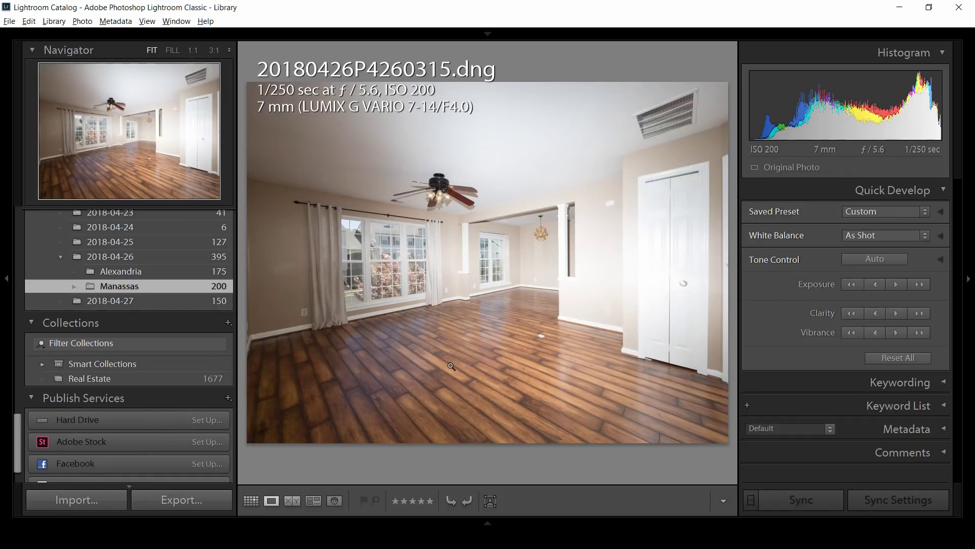
key(Right)
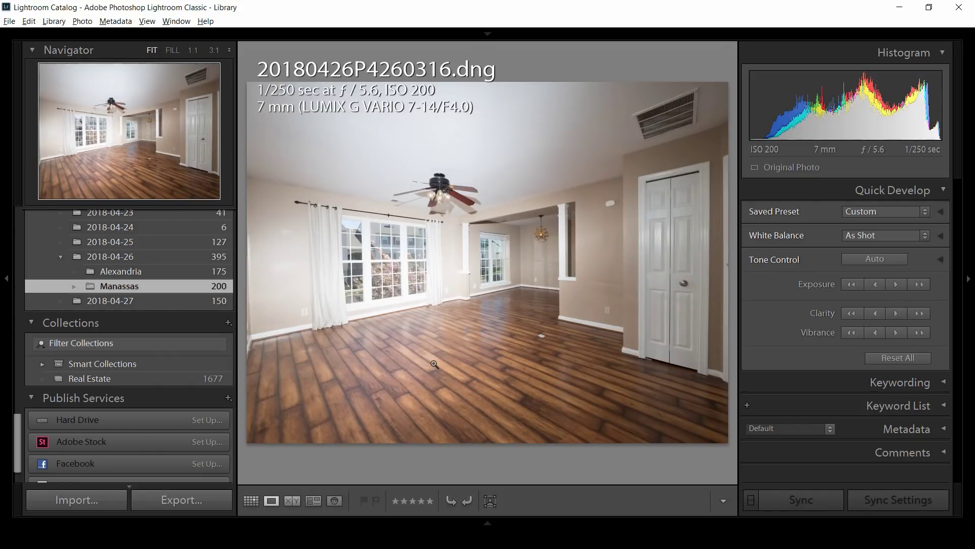
key(Right)
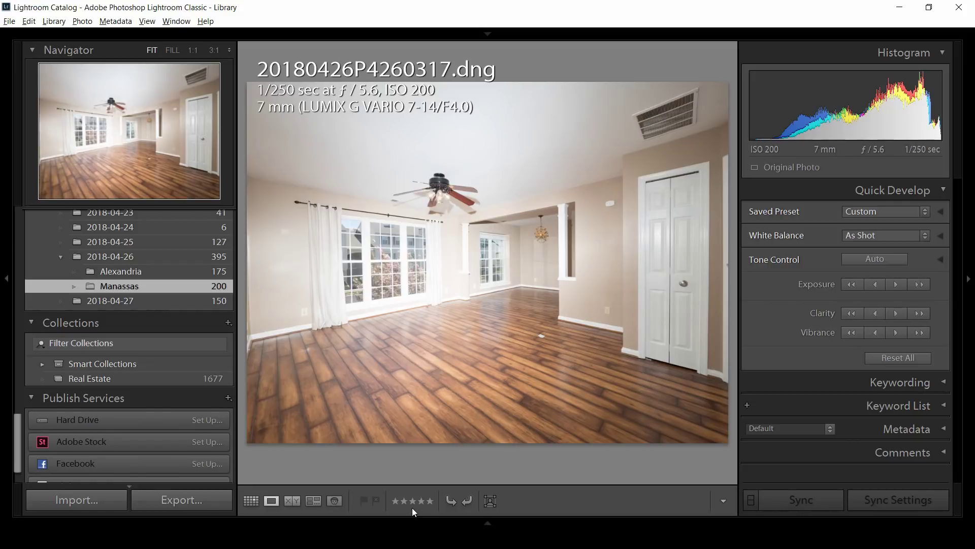
- Rate the flash photo 20180426P4260317.dng one star and return to the thumbnail overview
click(396, 502)
click(251, 500)
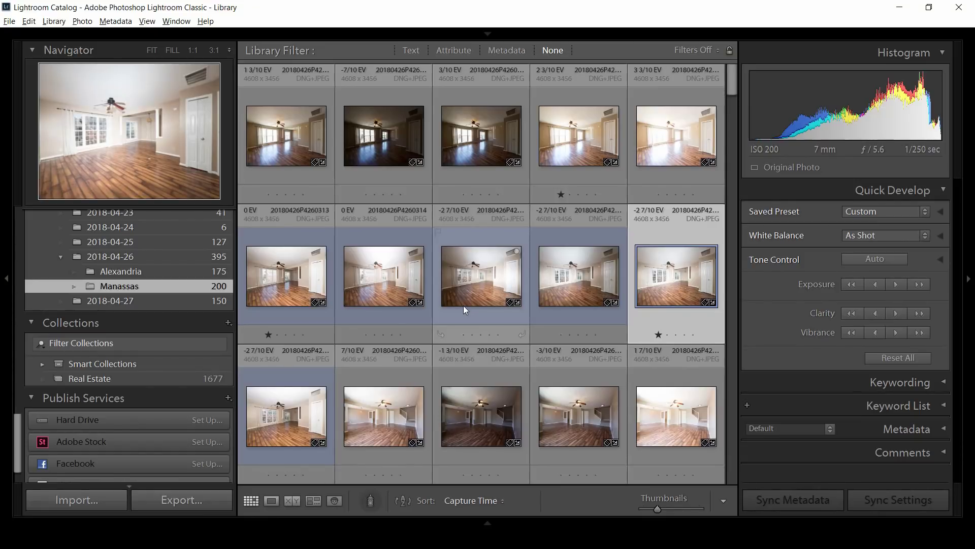
- Review the three one-star living-room photos enlarged in turn: 20180426P4260311.dng, 20180426P4260313.dng and 20180426P4260317.dng
double_click(570, 141)
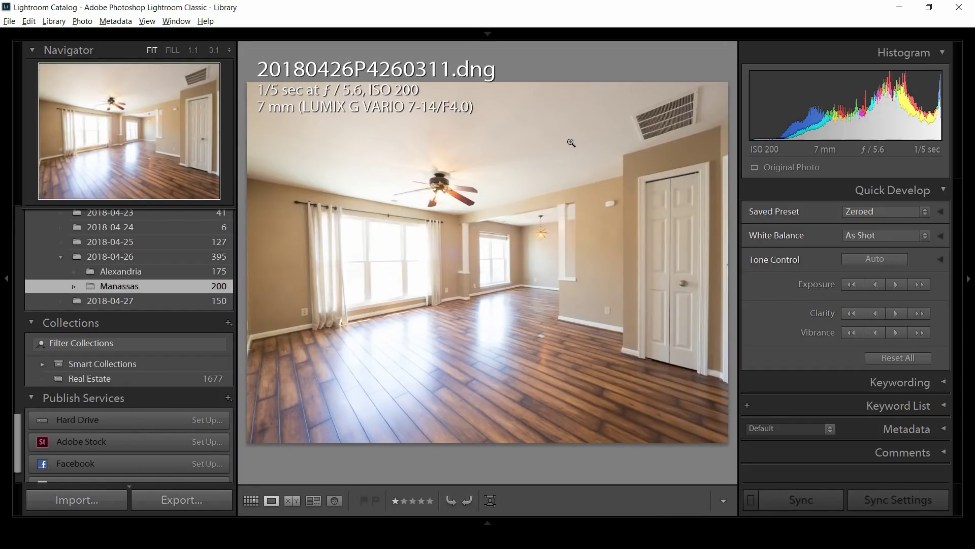
key(g)
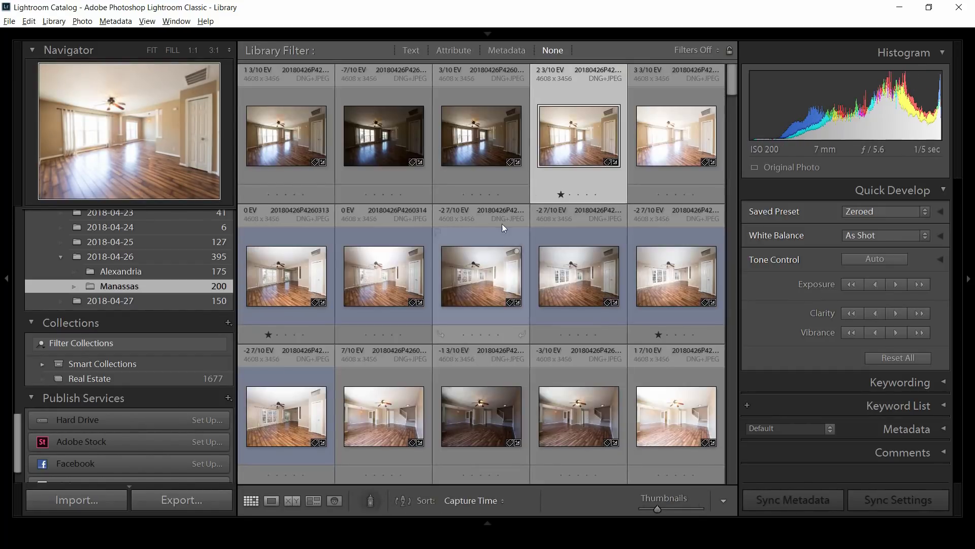
double_click(272, 261)
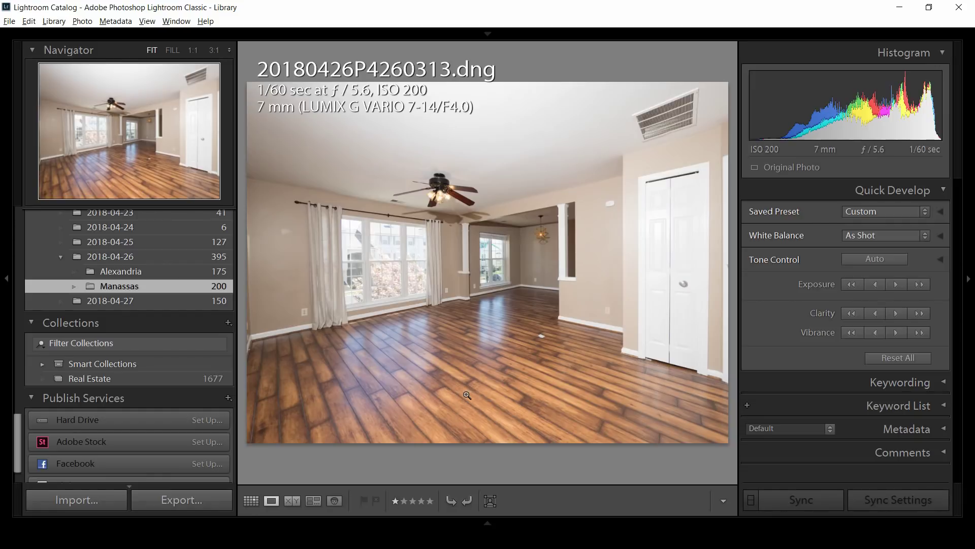
key(g)
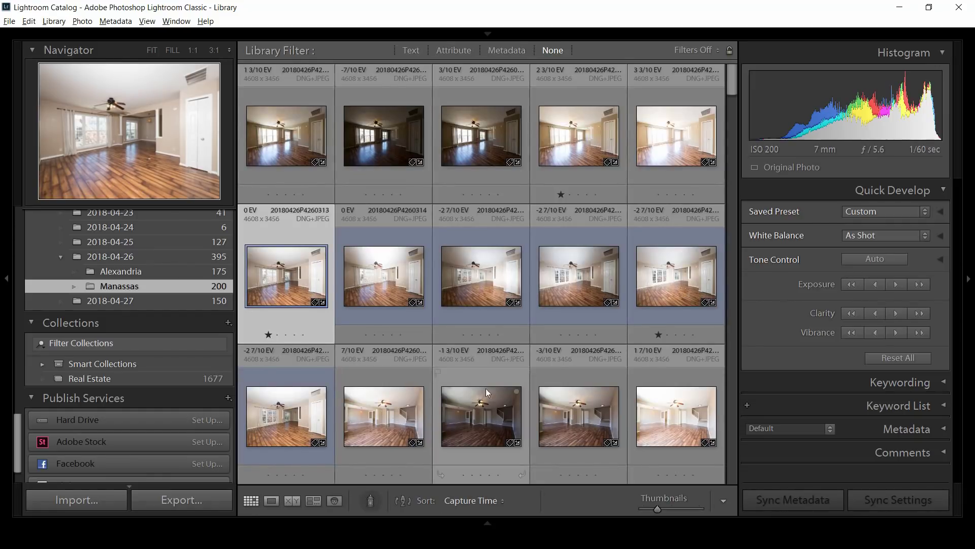
click(659, 289)
double_click(659, 287)
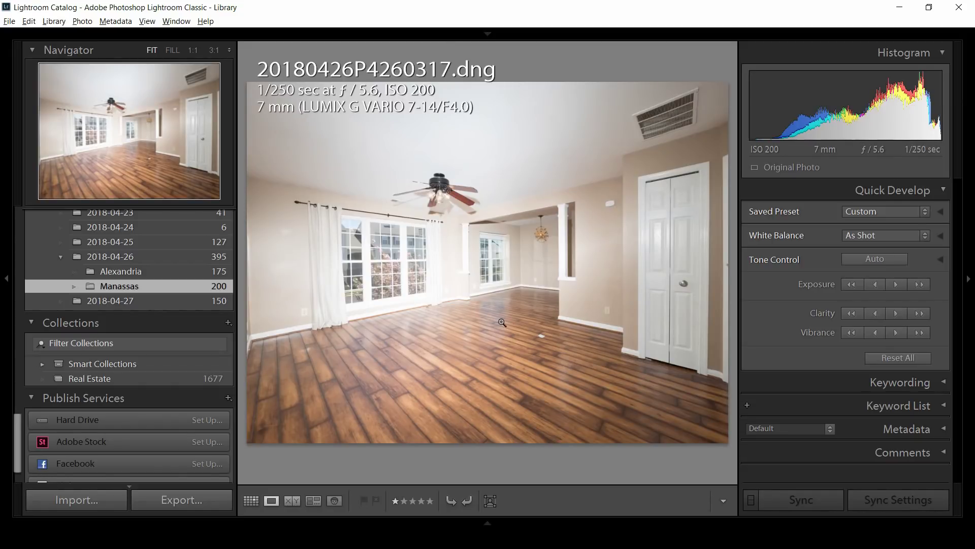
key(g)
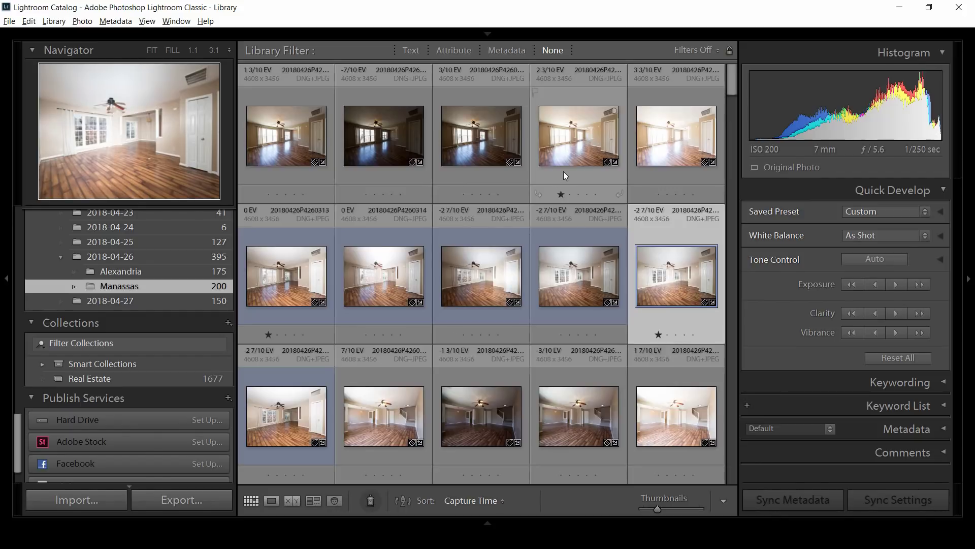
- Select the three one-star living-room photos together and open them as layers in Photoshop
ctrl+click(563, 159)
ctrl+click(267, 280)
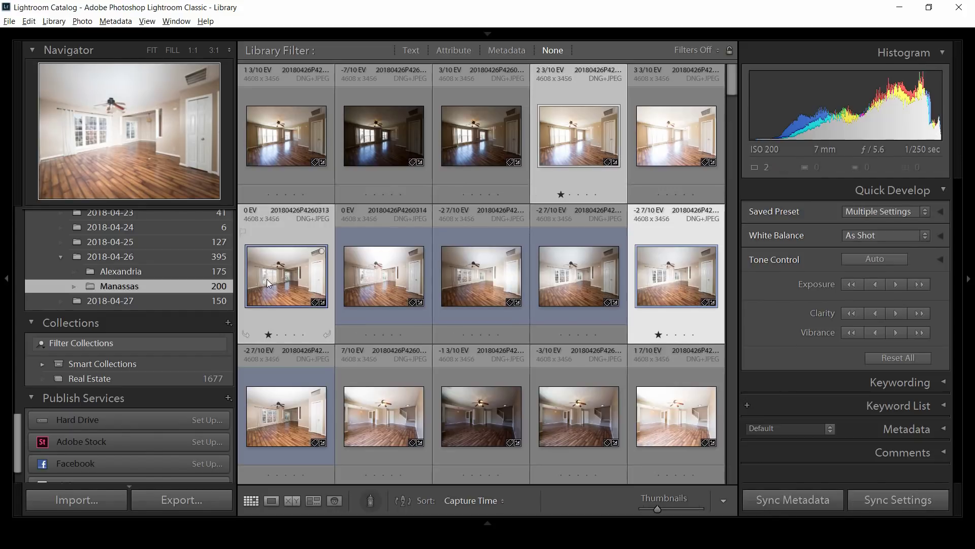
right_click(267, 279)
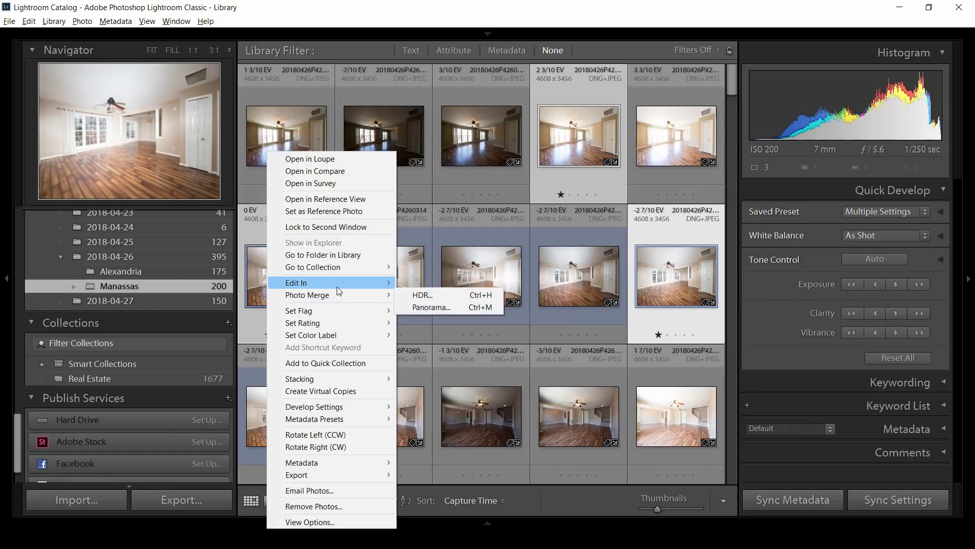
mouse_move(337, 286)
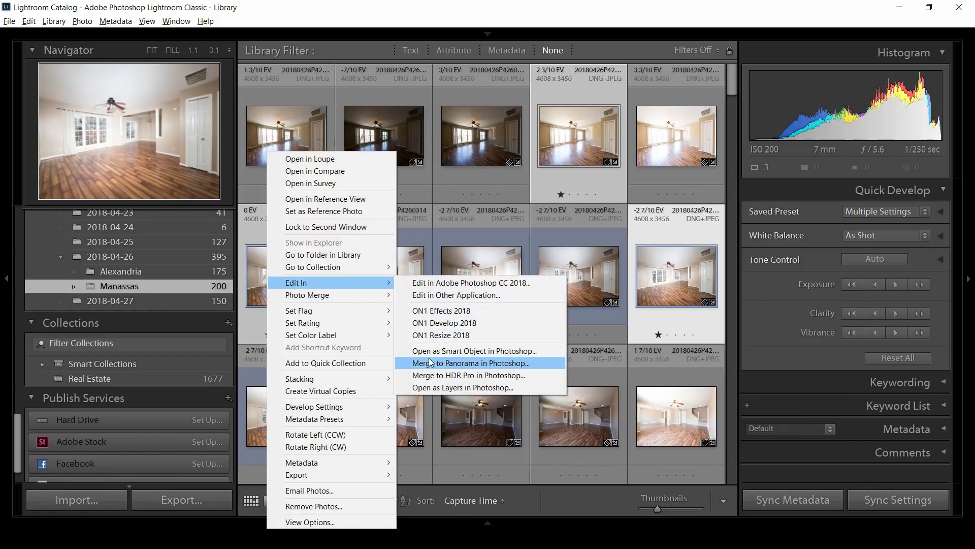
click(435, 388)
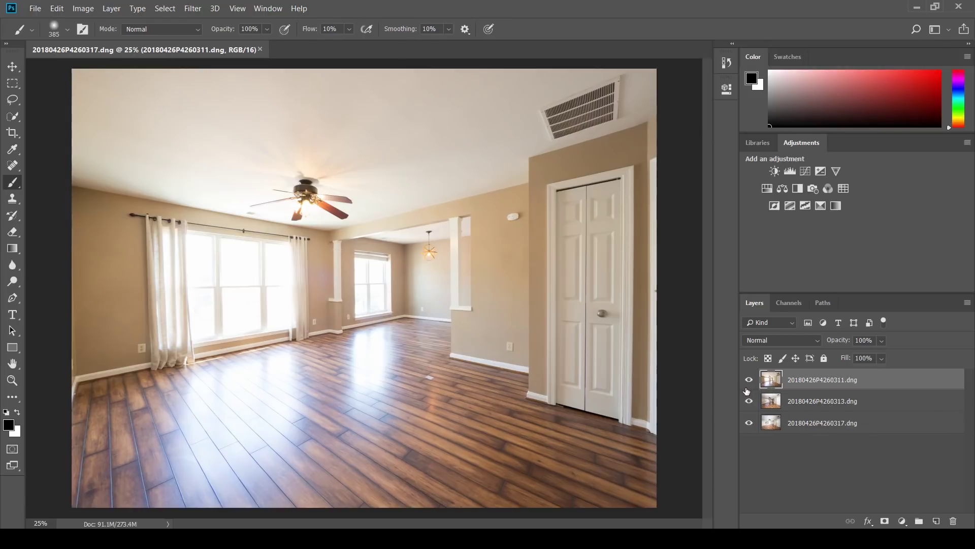
- Hide the 20180426P4260313.dng and 20180426P4260317.dng layers and move the ambient layer 20180426P4260311.dng between them
click(749, 401)
click(749, 423)
drag(772, 381, 771, 413)
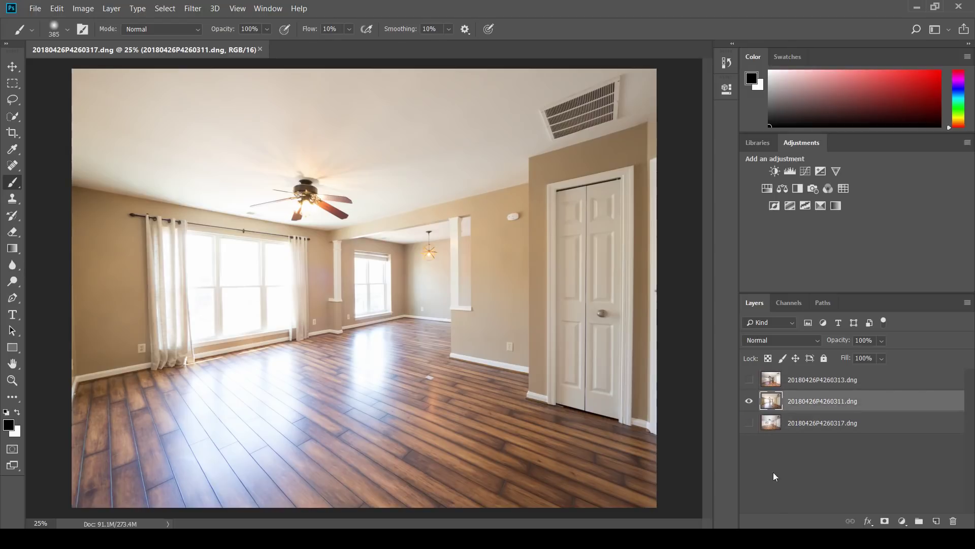
- Show only the flash layer 20180426P4260313.dng and move it to the bottom of the layer stack
click(749, 401)
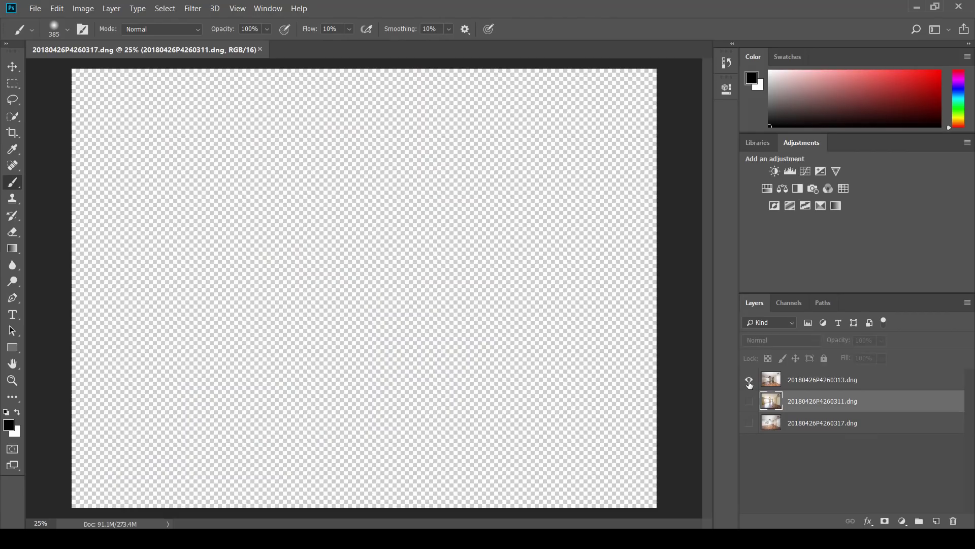
click(749, 380)
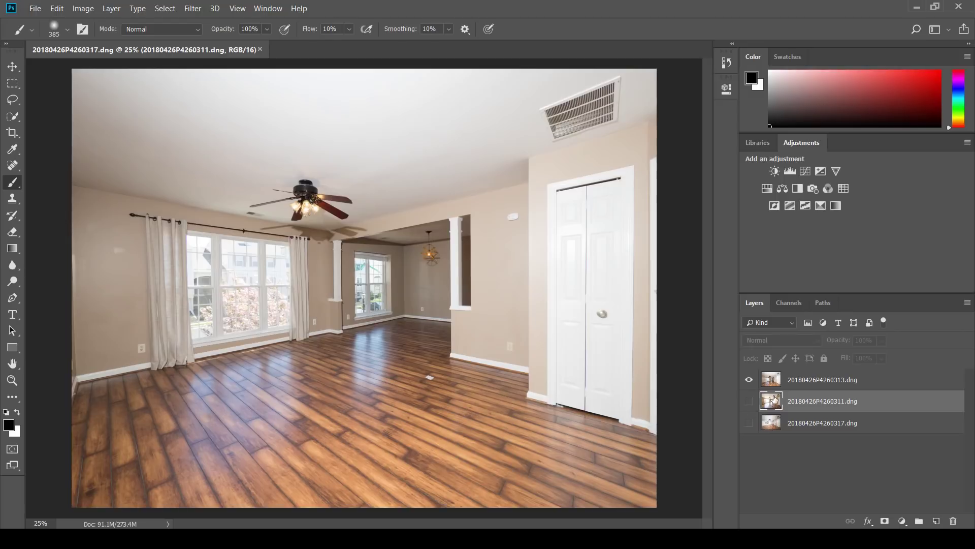
click(772, 384)
drag(772, 384, 774, 445)
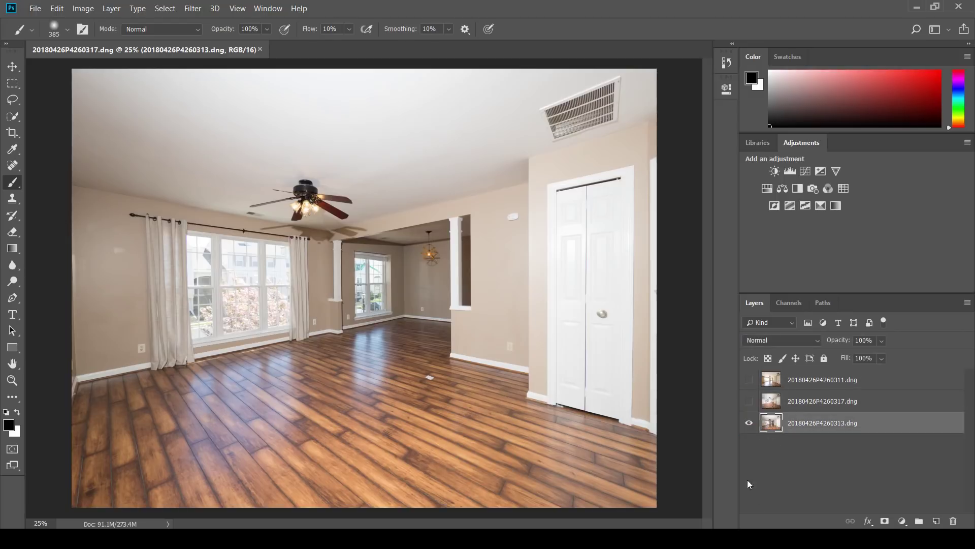
- Show only the window-view flash layer 20180426P4260317.dng and move it to the top of the layer stack
click(750, 423)
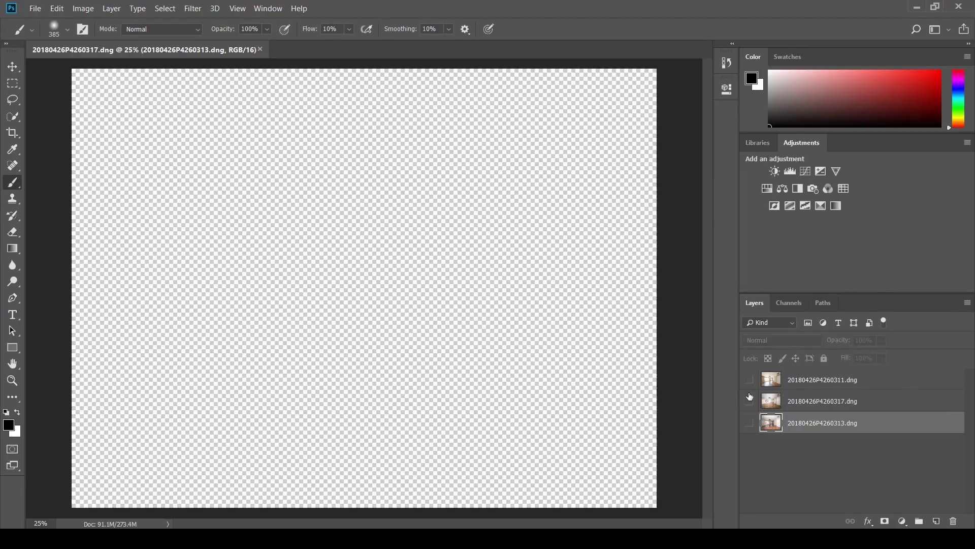
click(762, 401)
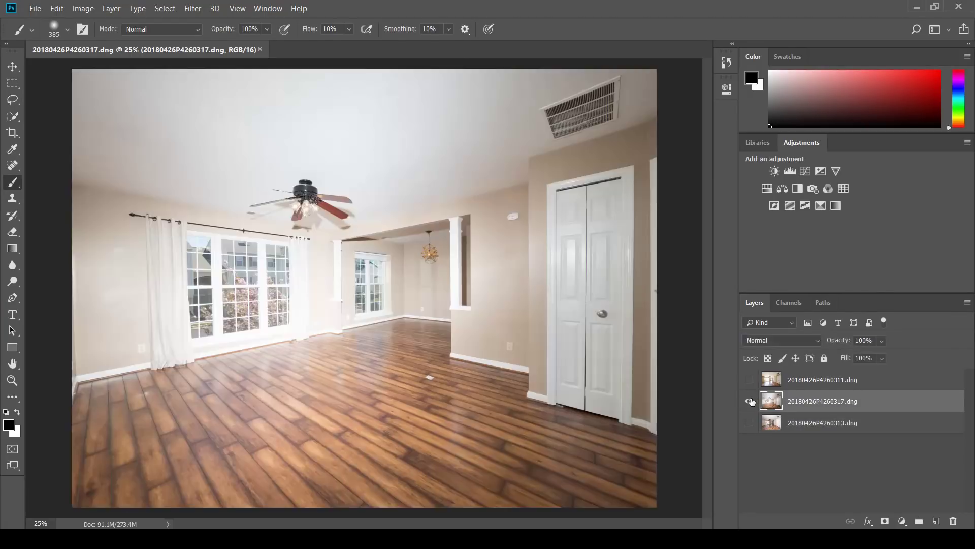
click(751, 400)
drag(822, 402, 823, 378)
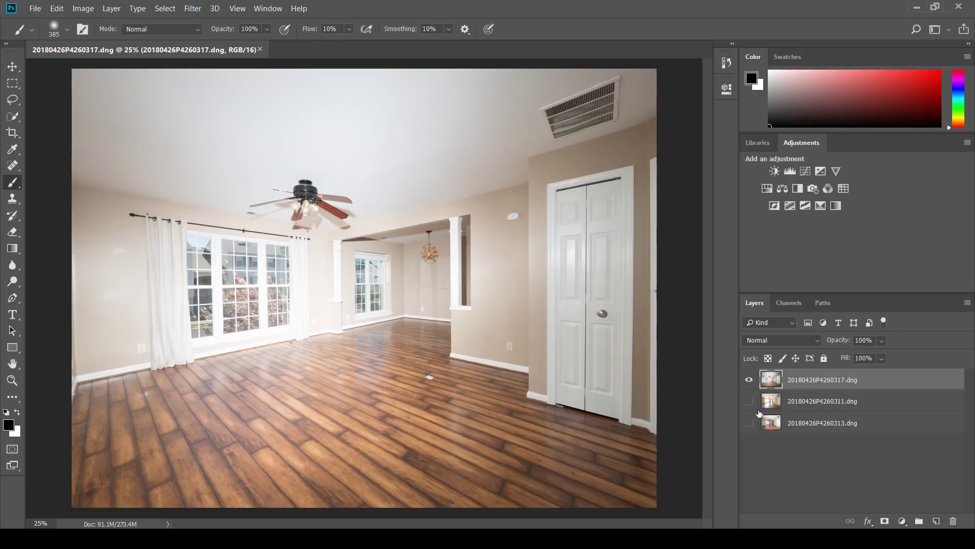
- Hide the top layer, then make all three layers visible one by one from the bottom of the stack up
click(748, 381)
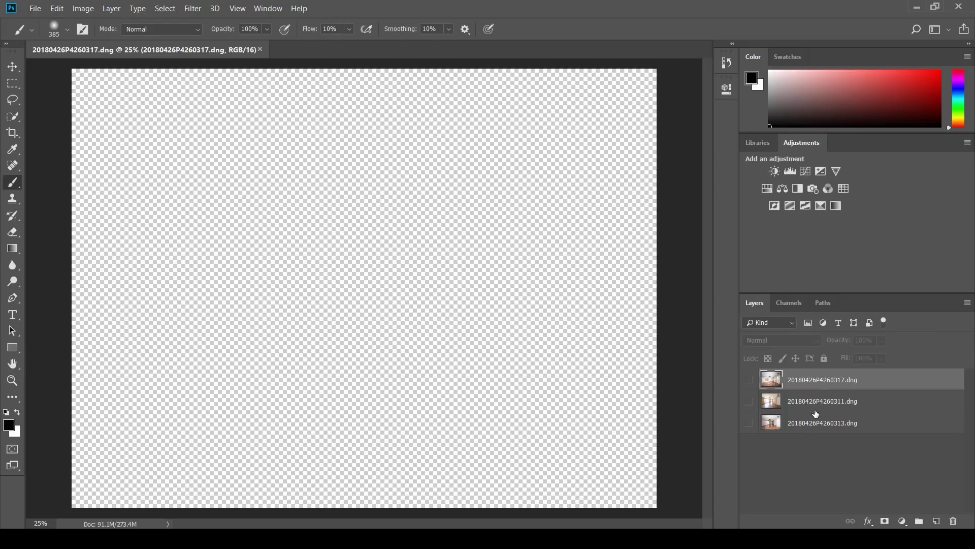
click(815, 422)
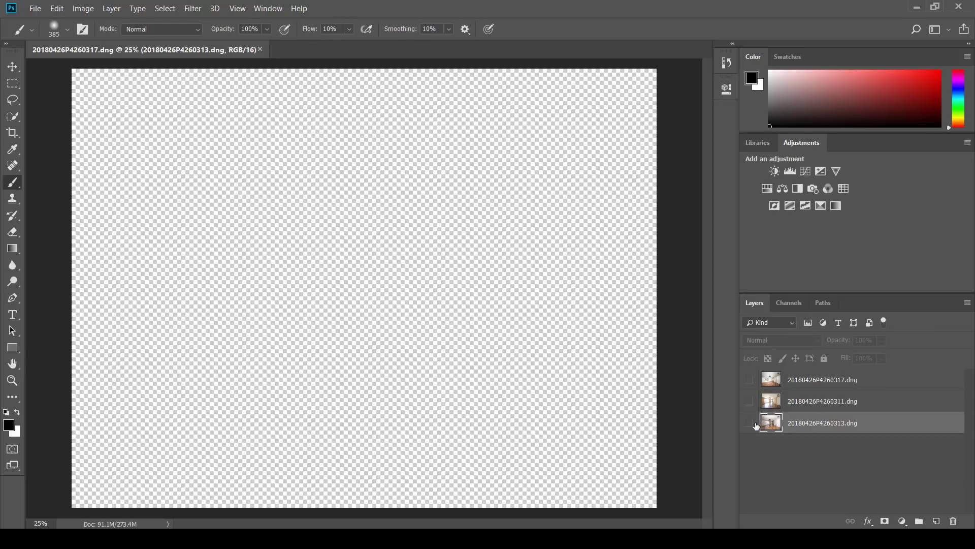
click(749, 423)
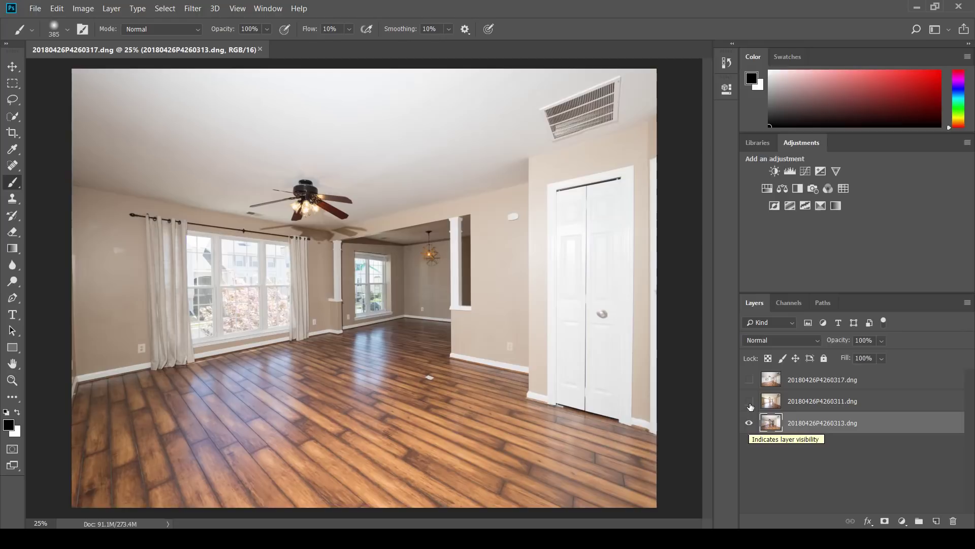
click(750, 402)
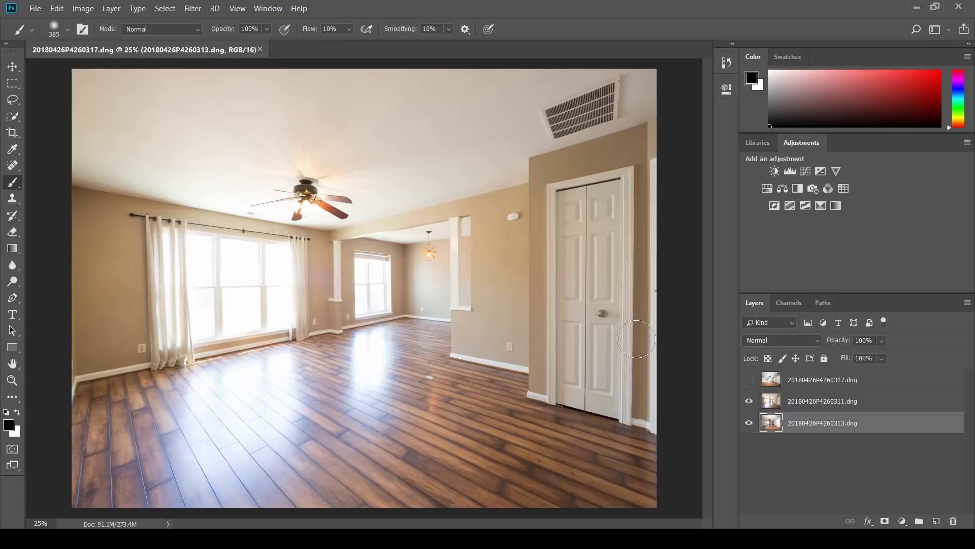
click(749, 380)
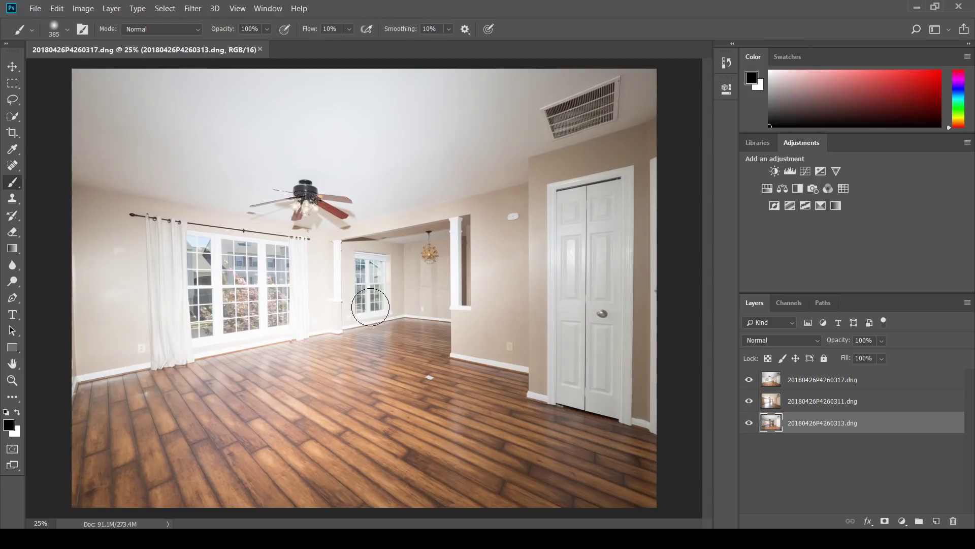
- Add a black layer mask to the 20180426P4260317.dng layer and toggle the mask off and on to check it
click(796, 385)
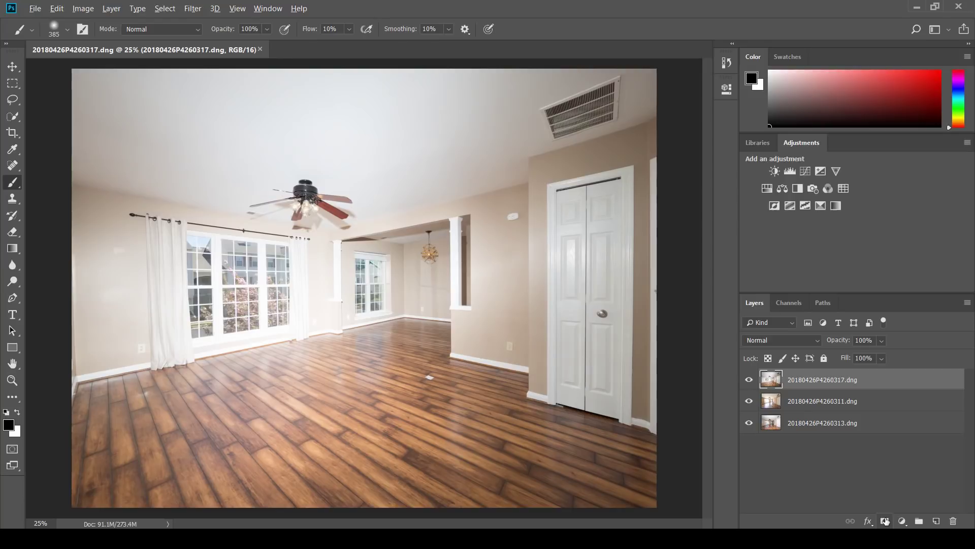
alt+click(884, 520)
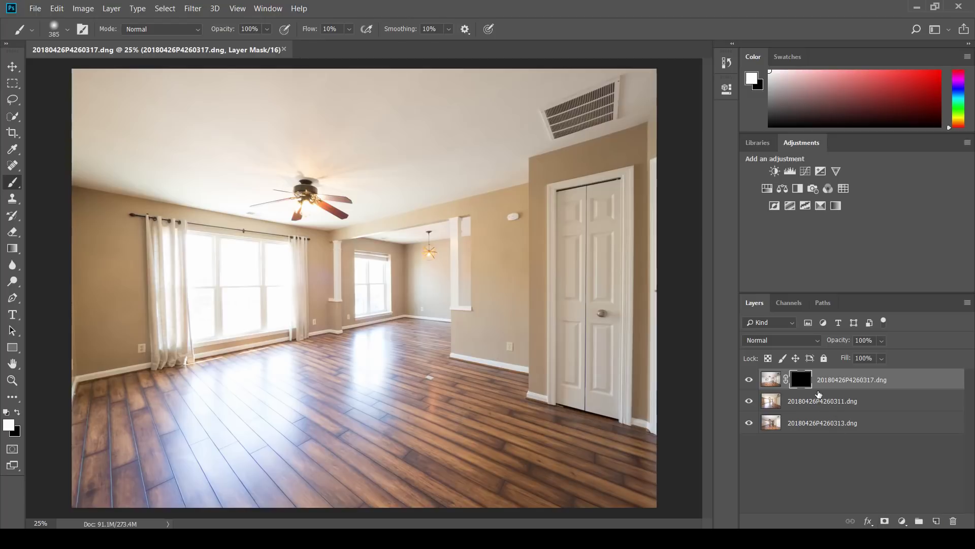
click(771, 379)
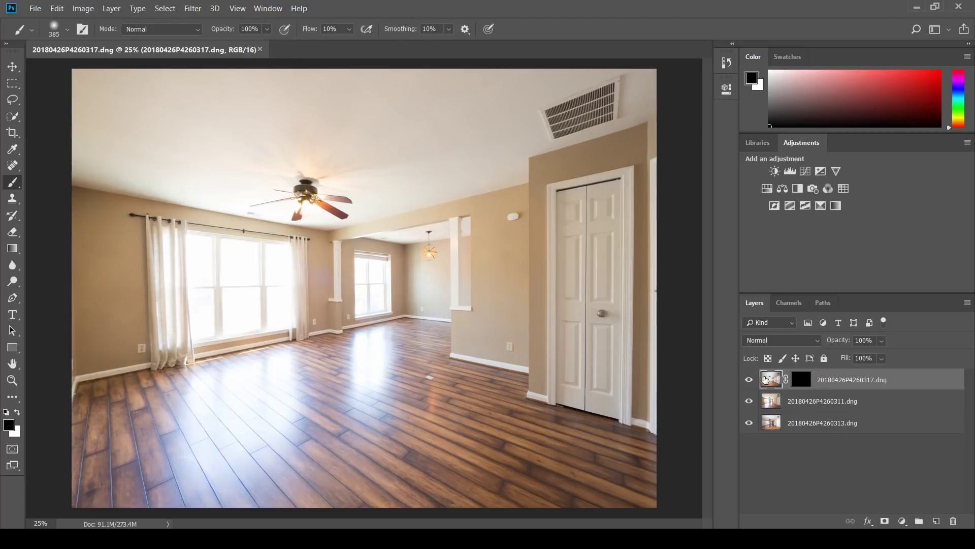
click(776, 342)
shift+click(805, 387)
shift+click(805, 387)
- Add a white layer mask to the 20180426P4260311.dng layer and set its blend mode to Luminosity
click(796, 407)
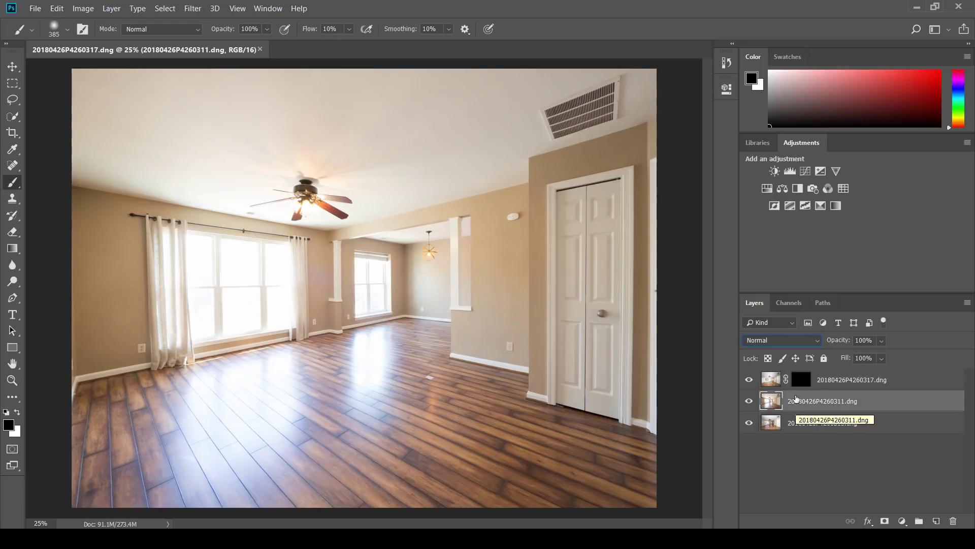
click(884, 521)
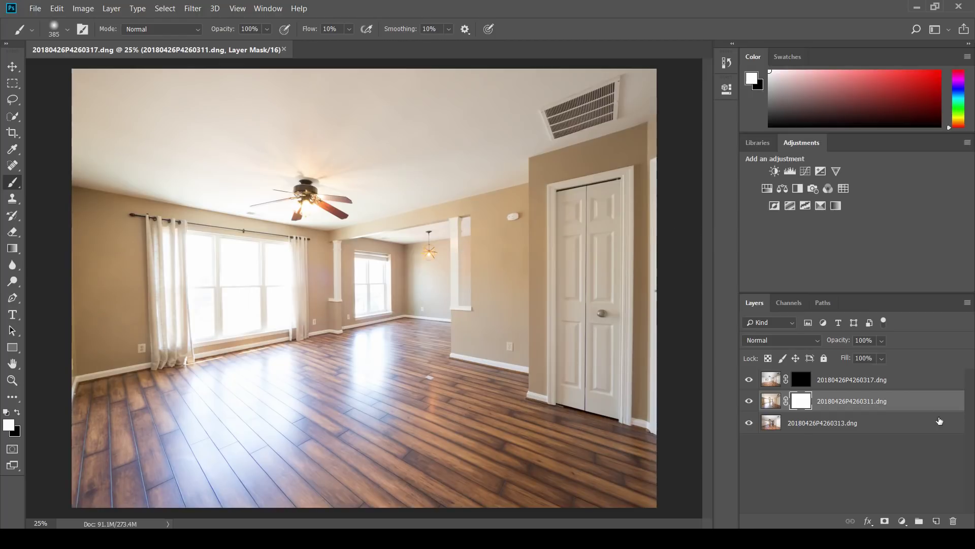
click(803, 345)
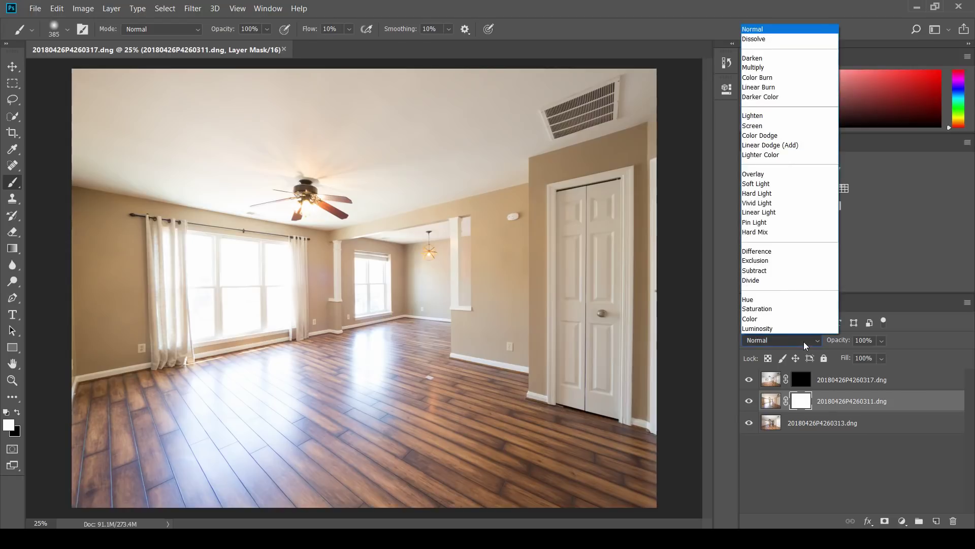
click(770, 329)
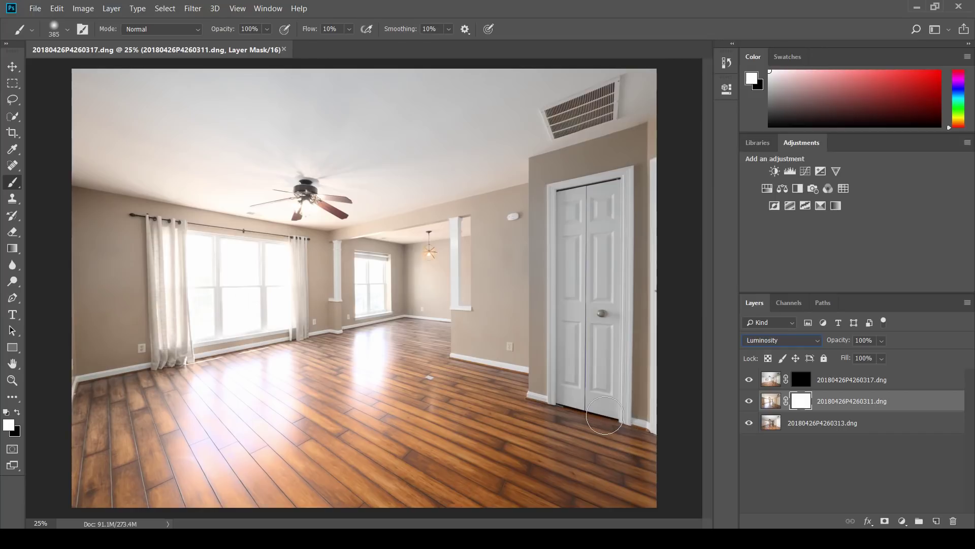
- Compare the bottom flash layer alone with the Luminosity blend by hiding and reshowing the two upper layers
click(771, 424)
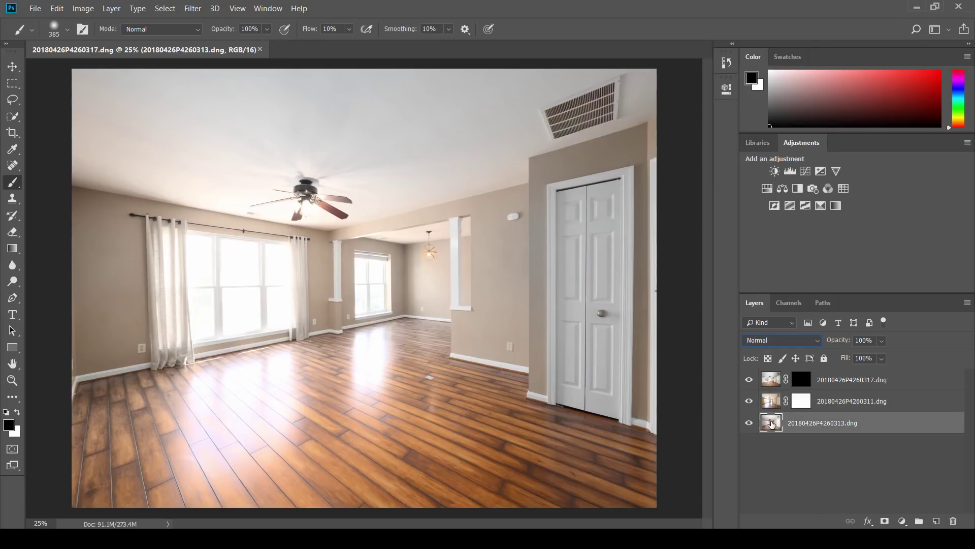
click(749, 401)
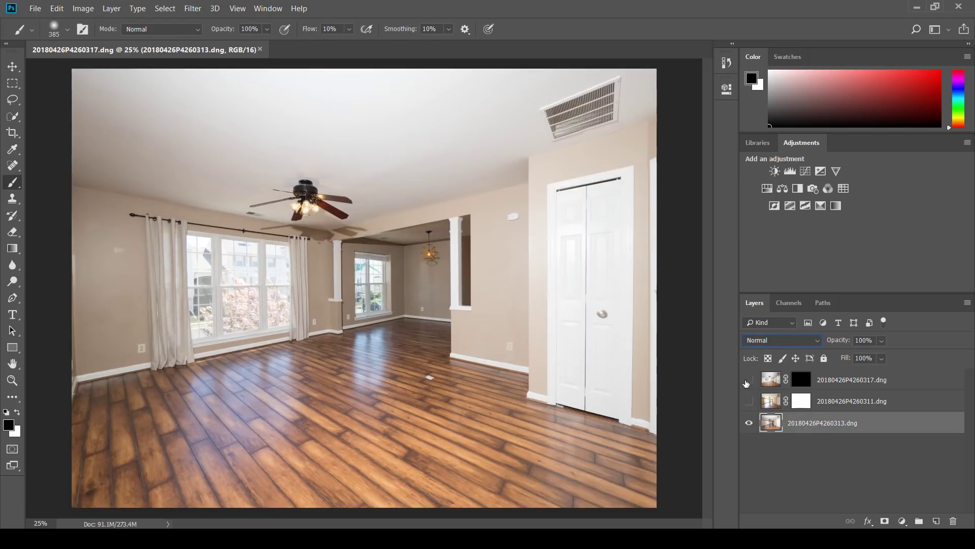
click(747, 381)
click(748, 401)
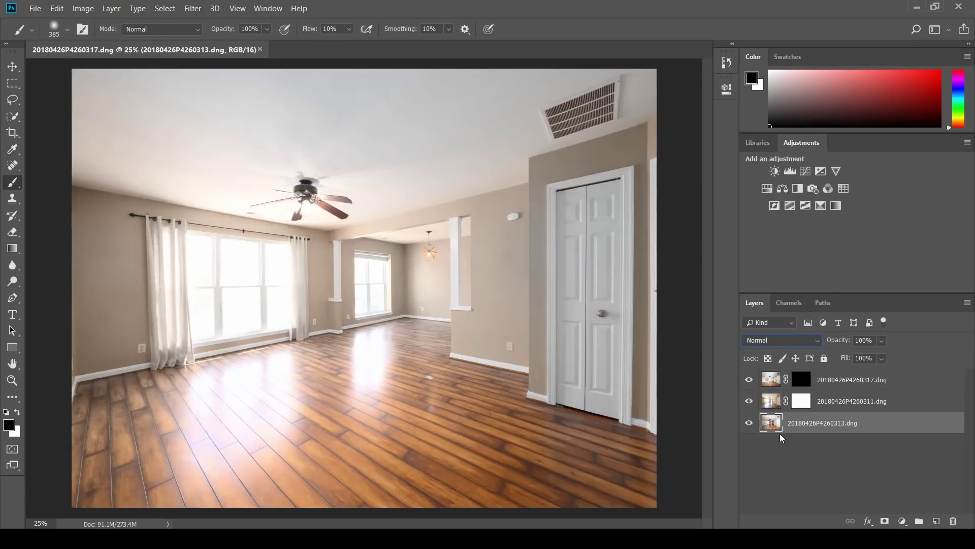
- Target the 20180426P4260311.dng layer mask and set up a 495 px brush with 0% hardness and 10% flow
click(807, 404)
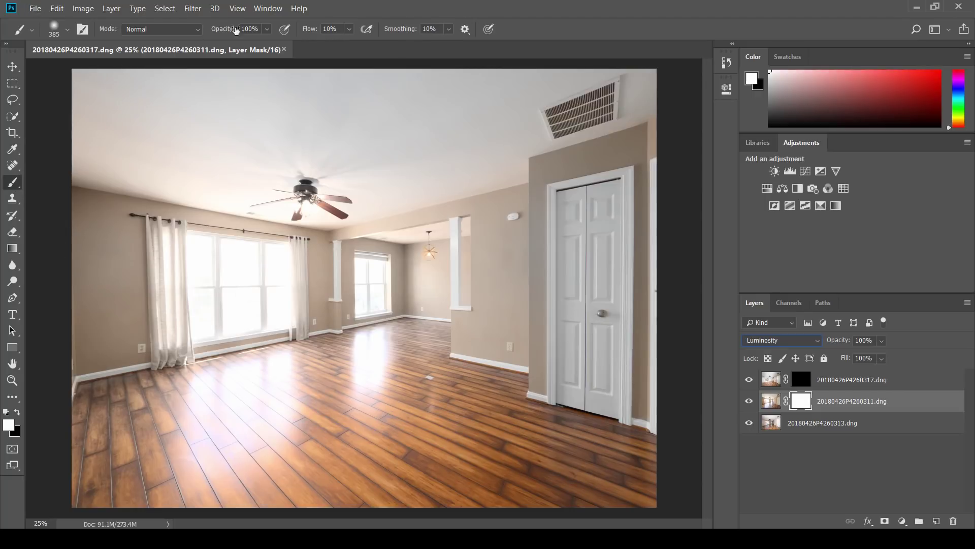
click(67, 30)
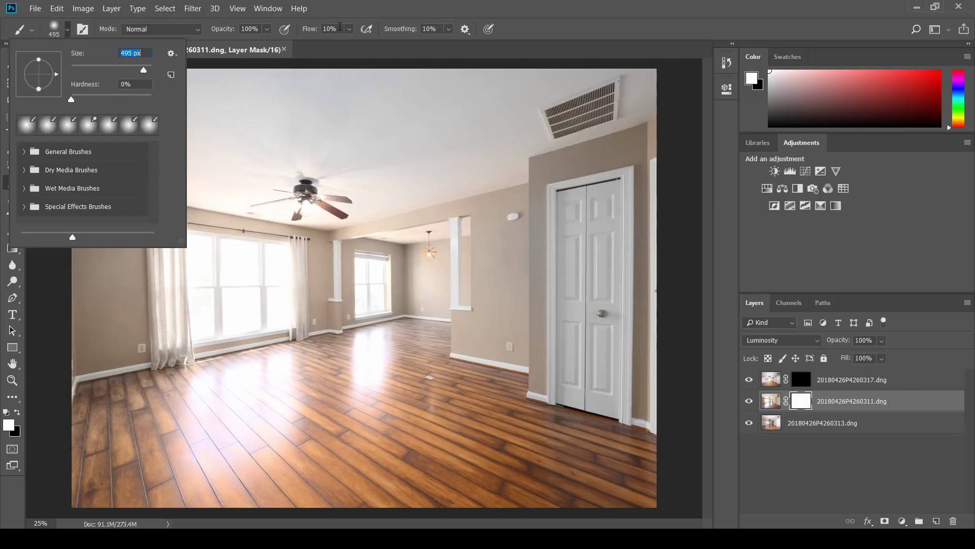
click(337, 34)
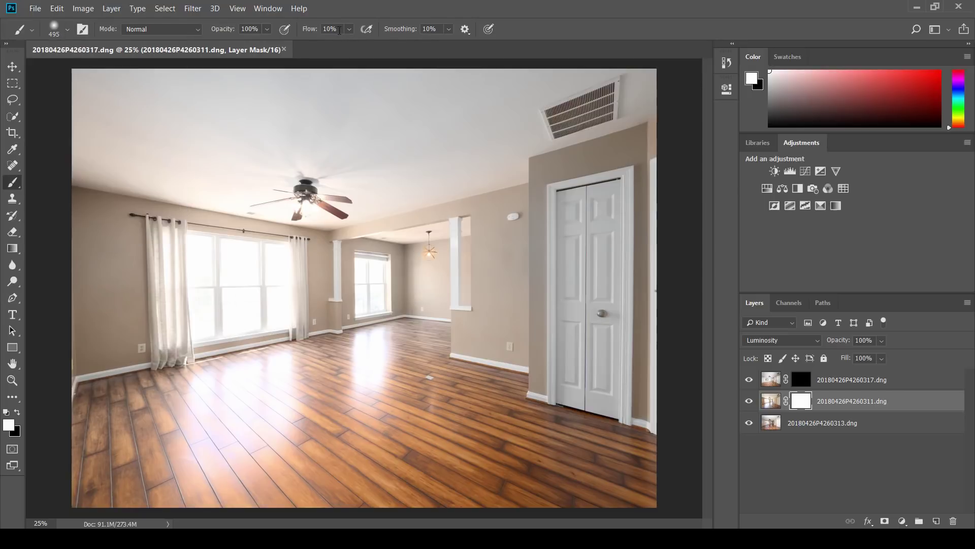
click(347, 31)
click(348, 32)
- Paint black on the 20180426P4260311.dng mask over the window glare on the floor, and toggle the layer to check it
click(272, 375)
click(18, 411)
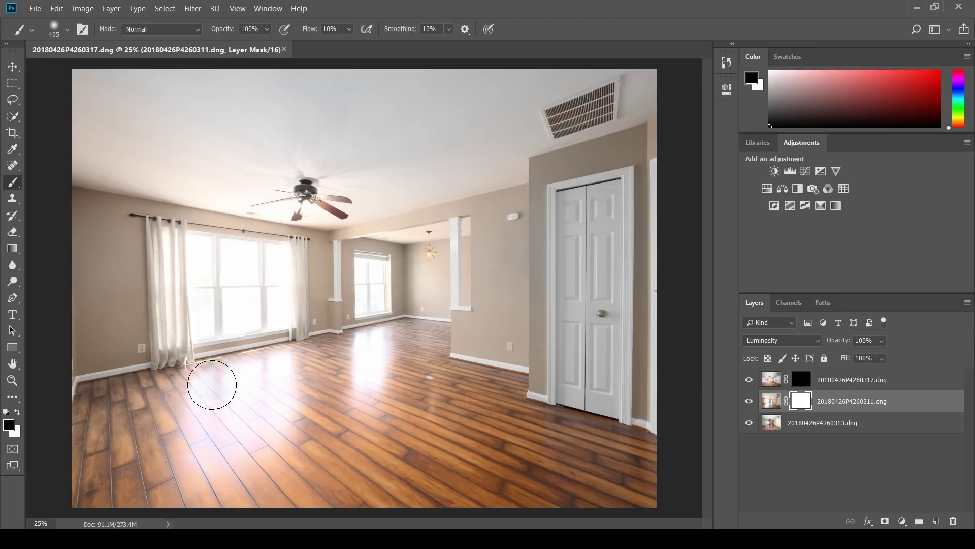
mouse_move(245, 378)
mouse_down()
mouse_move(276, 366)
mouse_move(267, 414)
mouse_move(237, 414)
mouse_move(240, 382)
mouse_move(226, 425)
mouse_move(211, 384)
mouse_move(176, 464)
mouse_move(259, 440)
mouse_move(295, 366)
mouse_move(209, 381)
mouse_move(197, 434)
mouse_move(233, 373)
mouse_move(223, 413)
mouse_move(260, 371)
mouse_move(254, 425)
mouse_move(270, 368)
mouse_move(274, 442)
mouse_move(275, 384)
mouse_move(278, 411)
mouse_move(278, 439)
mouse_move(214, 473)
mouse_move(210, 393)
mouse_move(186, 461)
mouse_move(211, 386)
mouse_move(197, 448)
mouse_move(252, 375)
mouse_move(249, 431)
mouse_move(278, 377)
mouse_move(270, 417)
mouse_move(305, 347)
mouse_move(294, 356)
mouse_move(281, 430)
mouse_move(352, 352)
mouse_move(377, 345)
mouse_move(363, 347)
mouse_move(355, 406)
mouse_move(356, 344)
mouse_move(357, 378)
mouse_move(370, 337)
mouse_move(366, 375)
mouse_move(241, 400)
mouse_move(263, 366)
mouse_move(228, 375)
mouse_up()
key(ctrl+z)
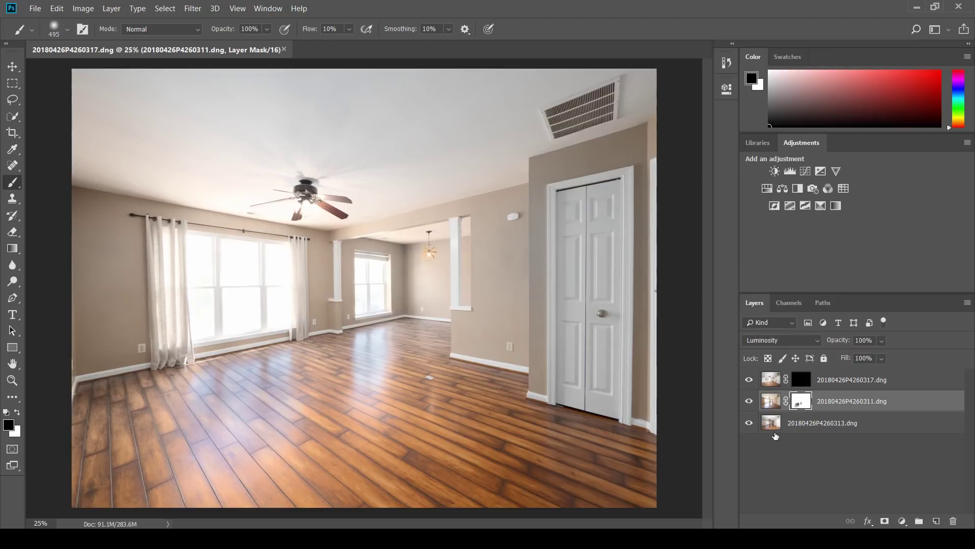
click(749, 401)
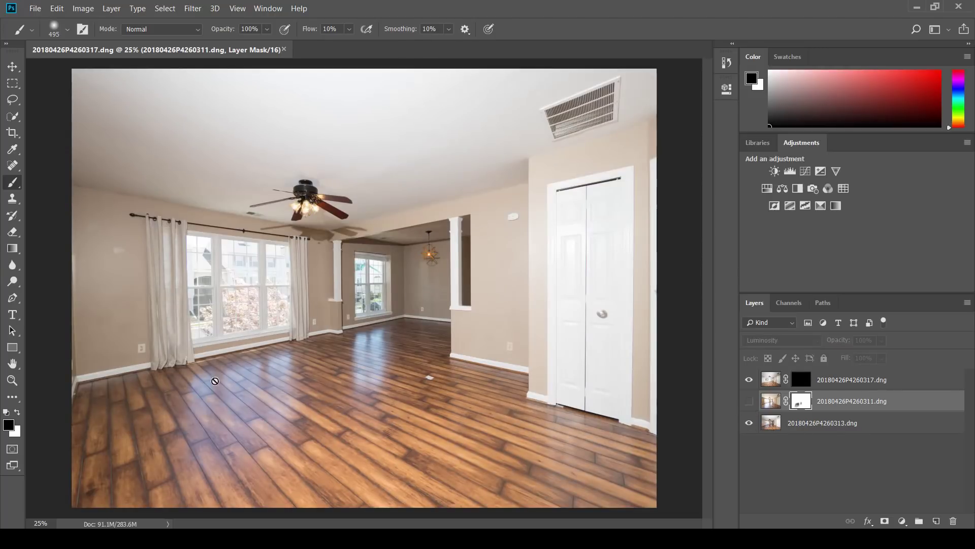
click(748, 402)
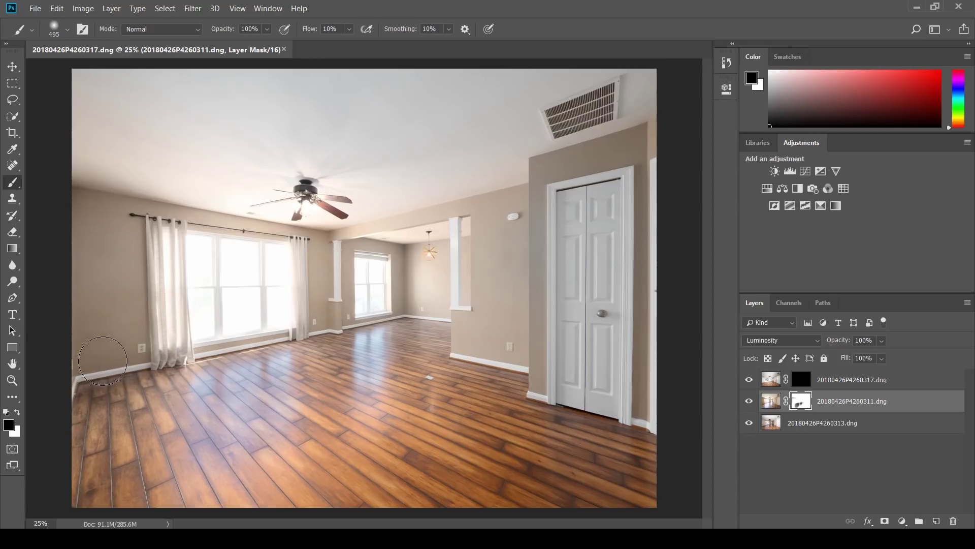
- Paint black on the 20180426P4260311.dng mask along the far-left wall, around the closet door and over the large window
drag(84, 356, 80, 192)
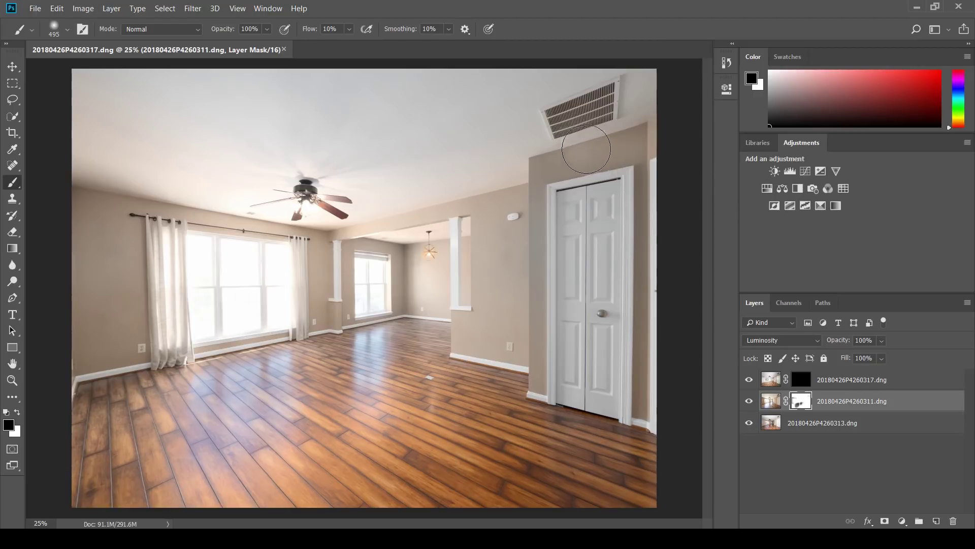
drag(638, 194, 615, 421)
drag(548, 433, 538, 315)
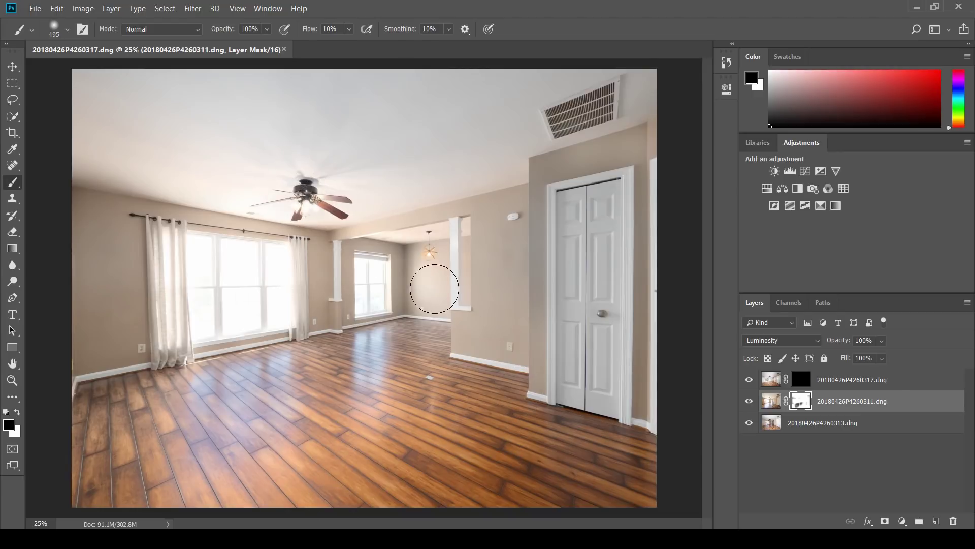
mouse_move(196, 279)
mouse_down()
mouse_move(198, 254)
mouse_move(205, 333)
mouse_move(231, 264)
mouse_move(231, 324)
mouse_move(266, 254)
mouse_move(268, 332)
mouse_move(265, 249)
mouse_move(275, 312)
mouse_move(264, 281)
mouse_move(205, 256)
mouse_move(202, 326)
mouse_move(255, 332)
mouse_move(277, 318)
mouse_move(274, 268)
mouse_move(202, 246)
mouse_up()
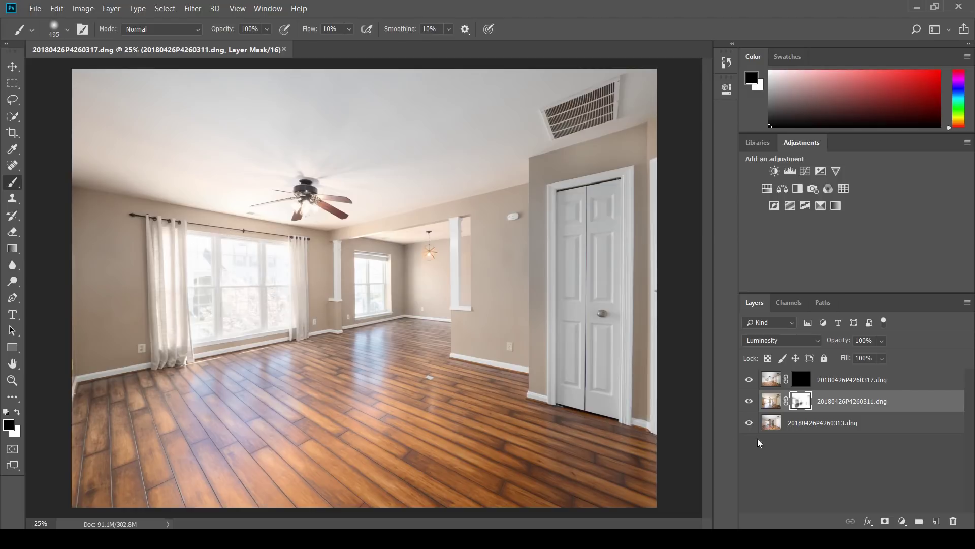
- Compare the bottom flash layer with the masked blend by hiding and reshowing the 20180426P4260311.dng layer
click(750, 401)
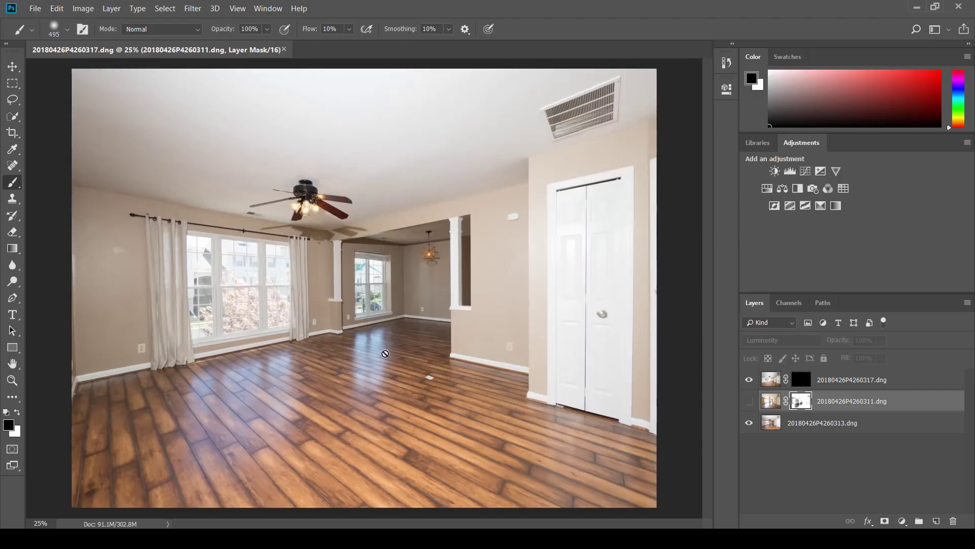
click(210, 254)
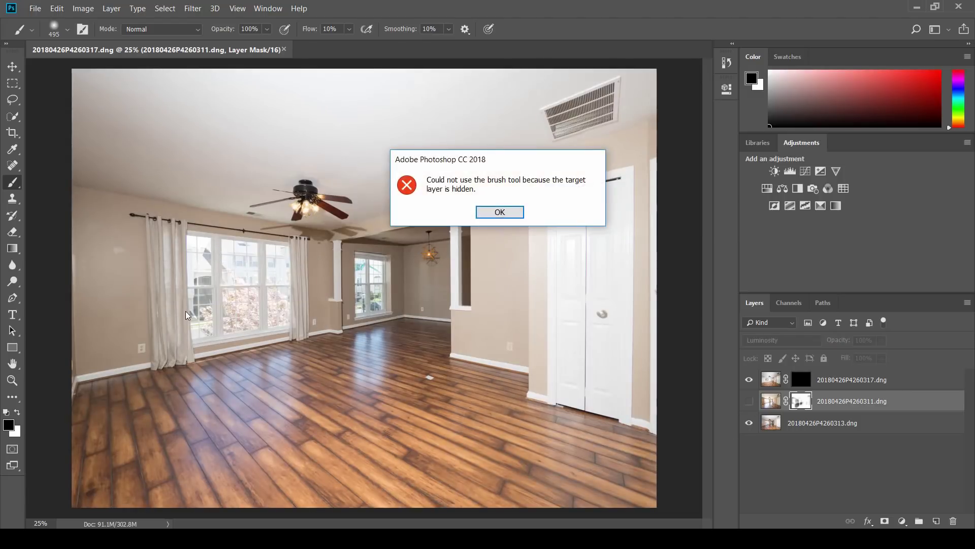
click(495, 218)
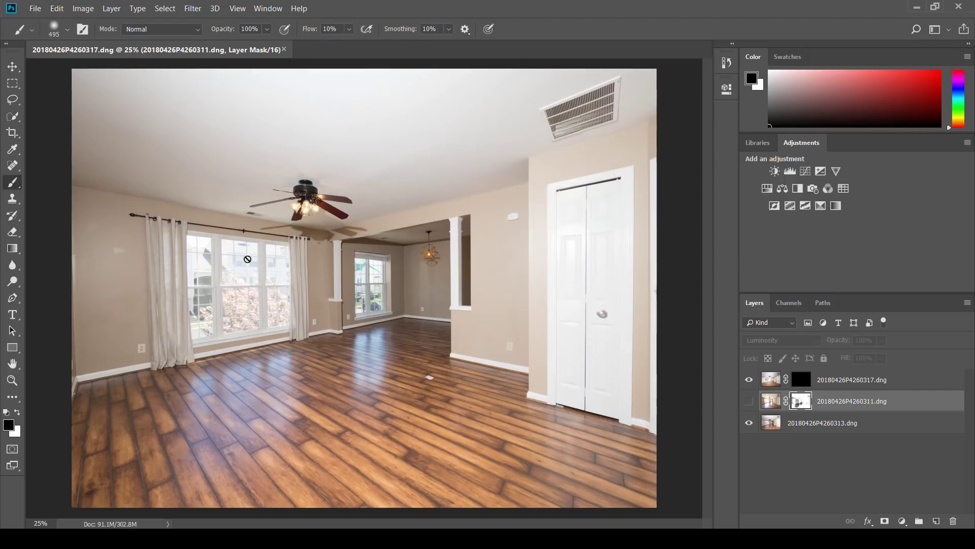
click(749, 400)
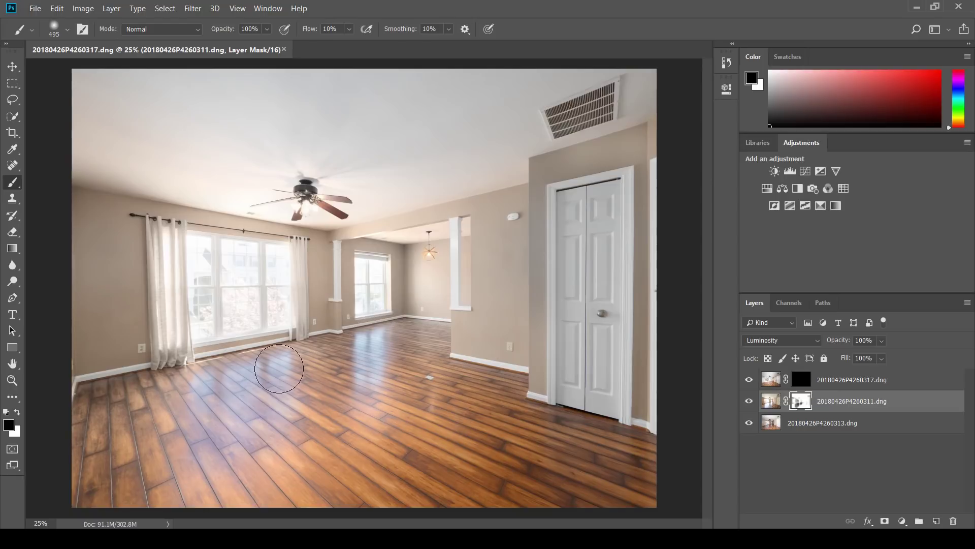
mouse_move(279, 368)
mouse_down()
mouse_move(172, 391)
mouse_move(184, 390)
mouse_move(207, 424)
mouse_up()
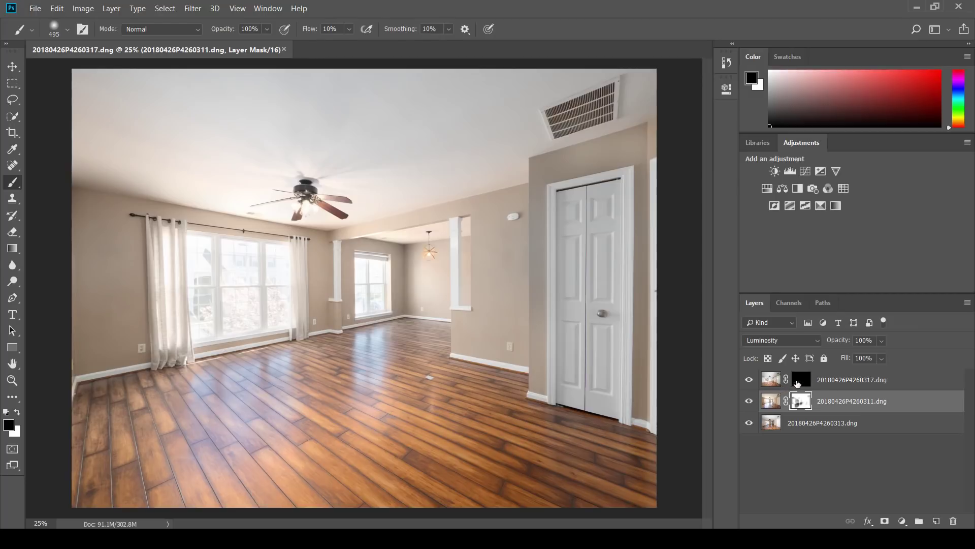
- Paint white on the 20180426P4260317.dng mask over the large window at 10% flow
click(801, 380)
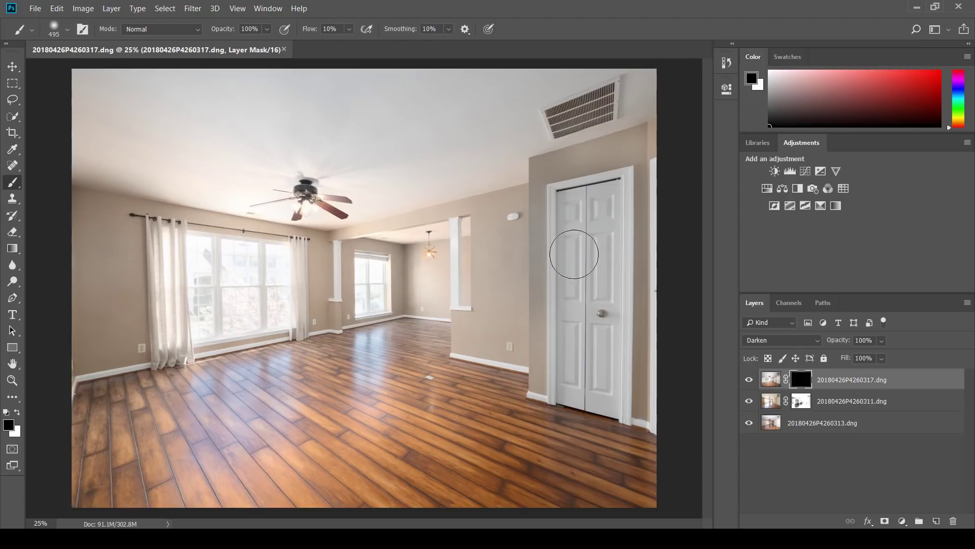
click(18, 416)
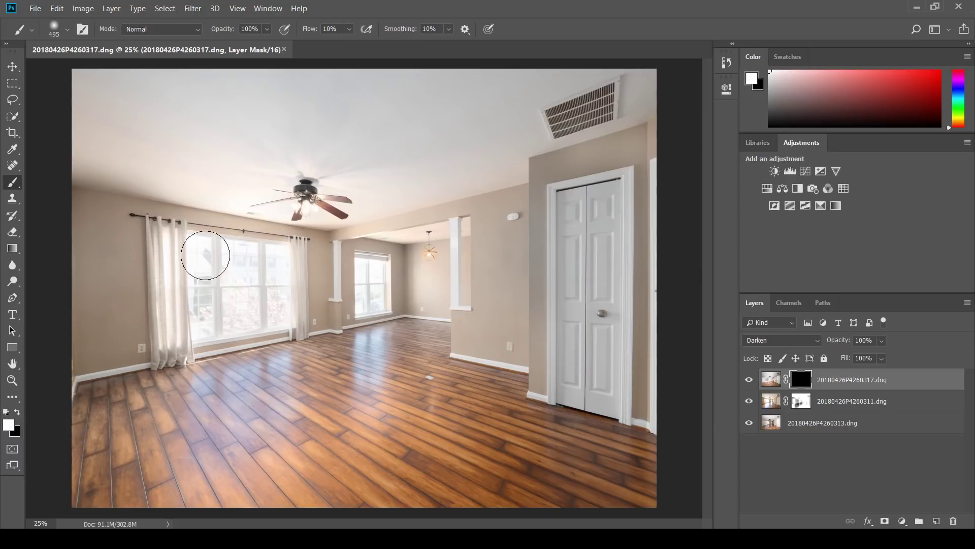
mouse_move(205, 254)
mouse_down()
mouse_move(203, 322)
mouse_move(220, 254)
mouse_move(224, 330)
mouse_move(245, 307)
mouse_move(261, 256)
mouse_move(270, 317)
mouse_move(273, 268)
mouse_move(244, 311)
mouse_move(200, 283)
mouse_move(200, 245)
mouse_move(214, 278)
mouse_up()
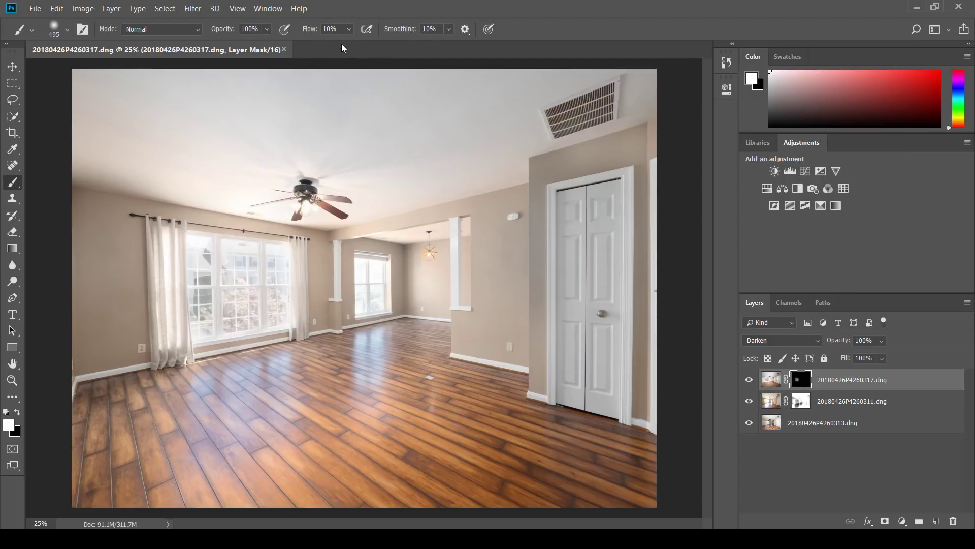
- Raise the brush flow to 100% and paint both windows fully white on the 20180426P4260317.dng mask
click(349, 29)
drag(350, 44, 413, 53)
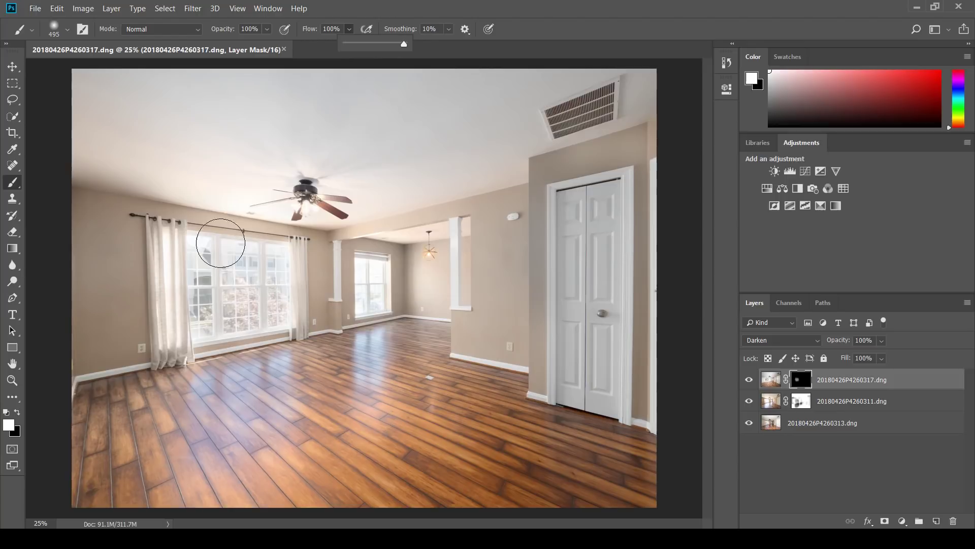
mouse_move(206, 252)
mouse_down()
mouse_move(199, 326)
mouse_move(218, 303)
mouse_move(226, 252)
mouse_move(225, 331)
mouse_move(273, 291)
mouse_move(269, 266)
mouse_move(266, 321)
mouse_move(211, 328)
mouse_move(192, 254)
mouse_move(275, 262)
mouse_move(276, 304)
mouse_up()
mouse_move(368, 270)
mouse_down()
mouse_move(369, 313)
mouse_move(273, 261)
mouse_move(279, 310)
mouse_move(218, 313)
mouse_move(193, 254)
mouse_move(195, 325)
mouse_move(223, 277)
mouse_move(236, 307)
mouse_move(269, 299)
mouse_move(269, 264)
mouse_move(270, 301)
mouse_move(212, 316)
mouse_move(185, 239)
mouse_move(187, 306)
mouse_move(258, 277)
mouse_move(272, 285)
mouse_move(276, 310)
mouse_move(213, 318)
mouse_move(187, 279)
mouse_up()
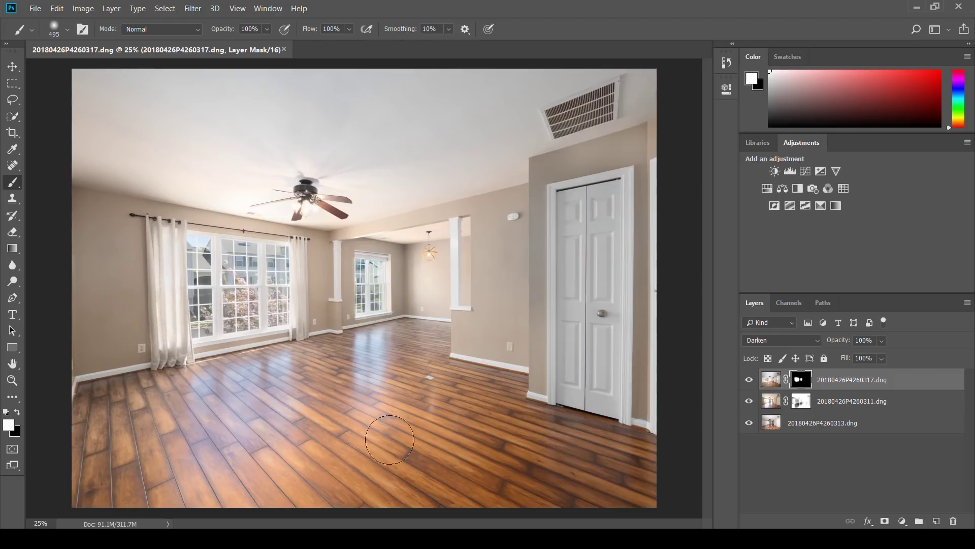
- Isolate the 20180426P4260317.dng layer by hiding the two layers below, and disable its mask to view the full exposure
key(x)
click(771, 379)
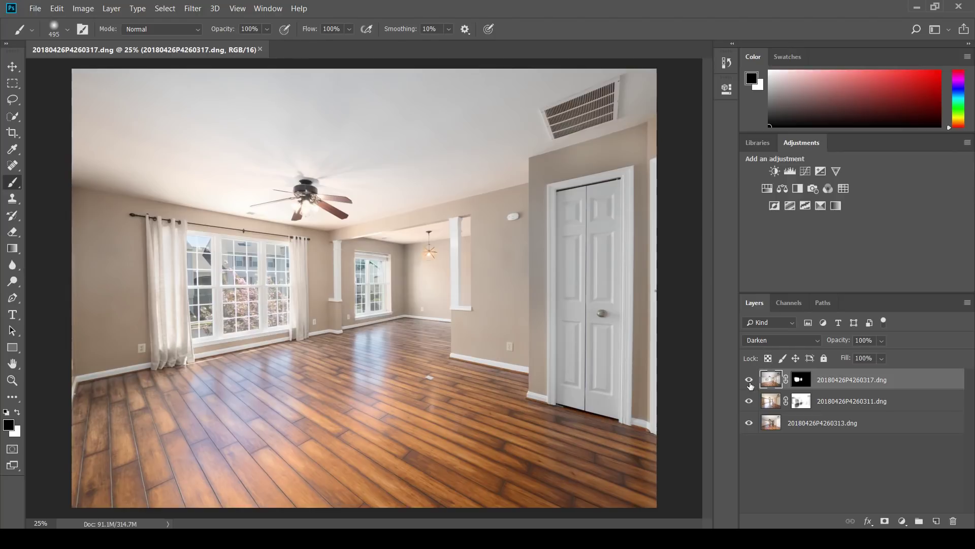
click(748, 400)
click(748, 423)
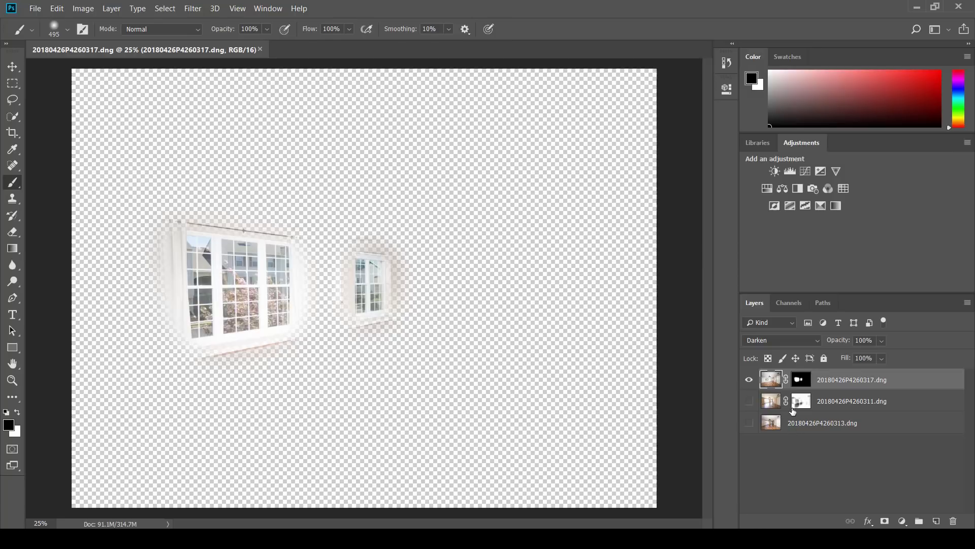
shift+click(803, 386)
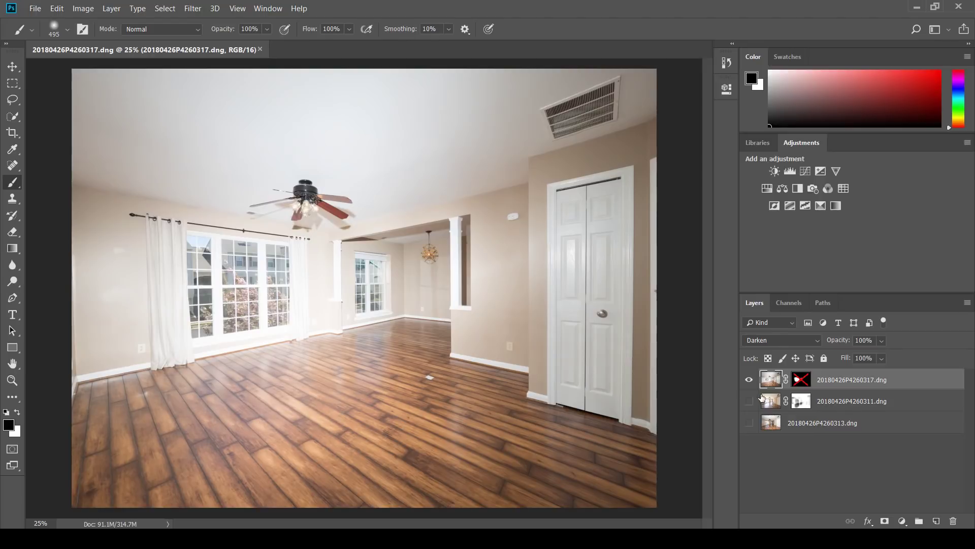
- Compare the unmasked Darken layer with the bottom flash layer by toggling their visibility, and restore the mask and all three layers
click(748, 380)
click(748, 423)
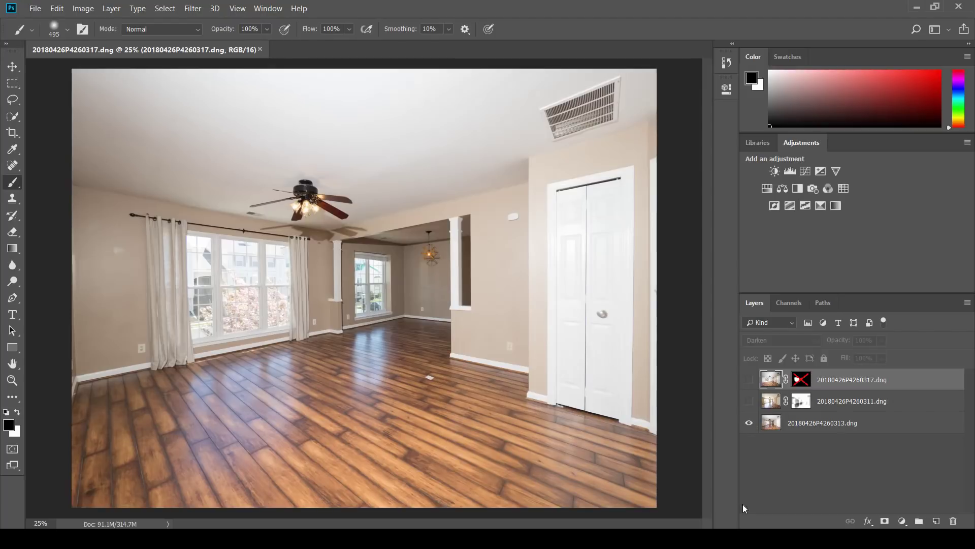
click(748, 380)
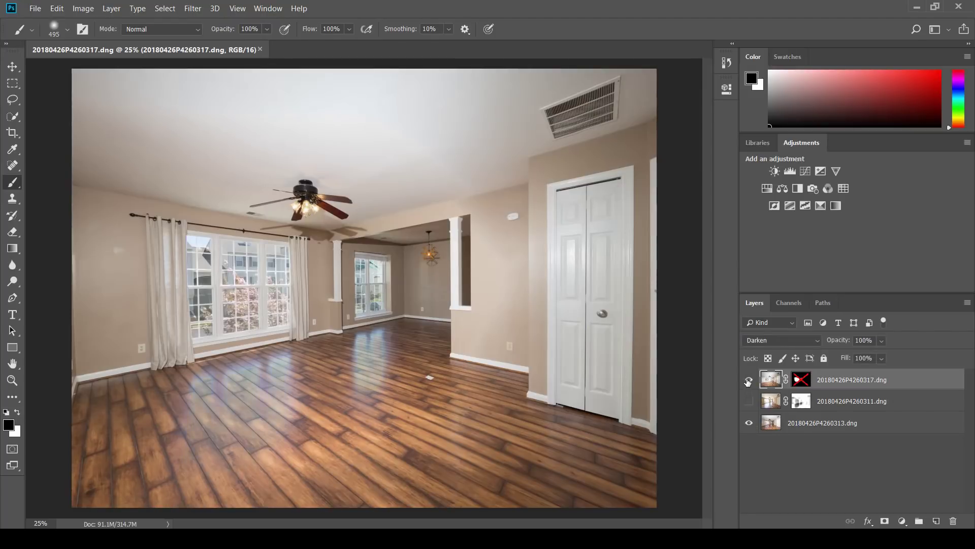
click(749, 425)
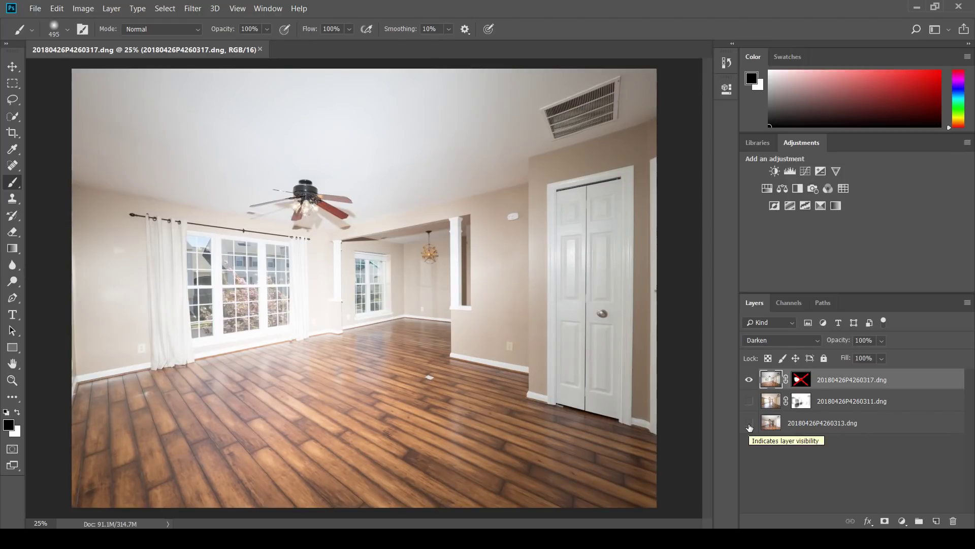
click(749, 425)
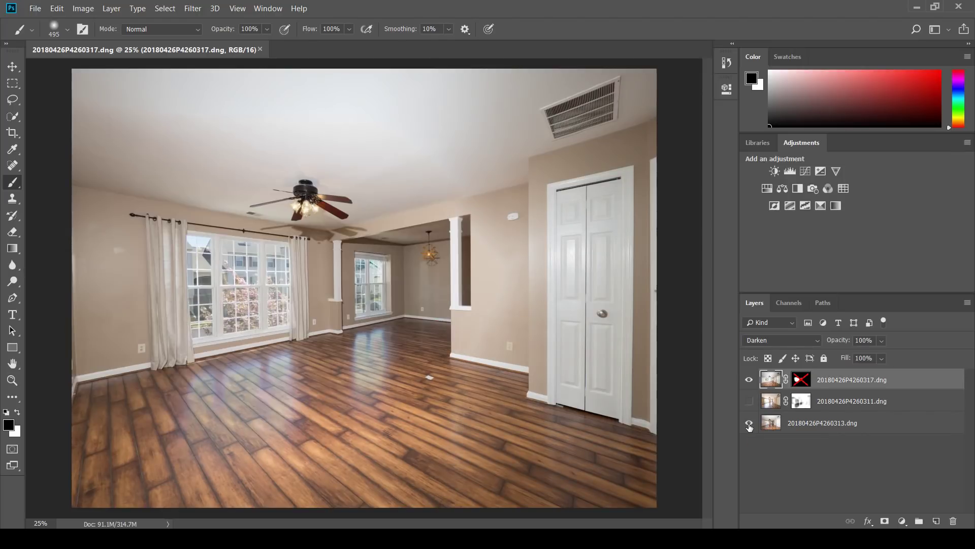
click(749, 425)
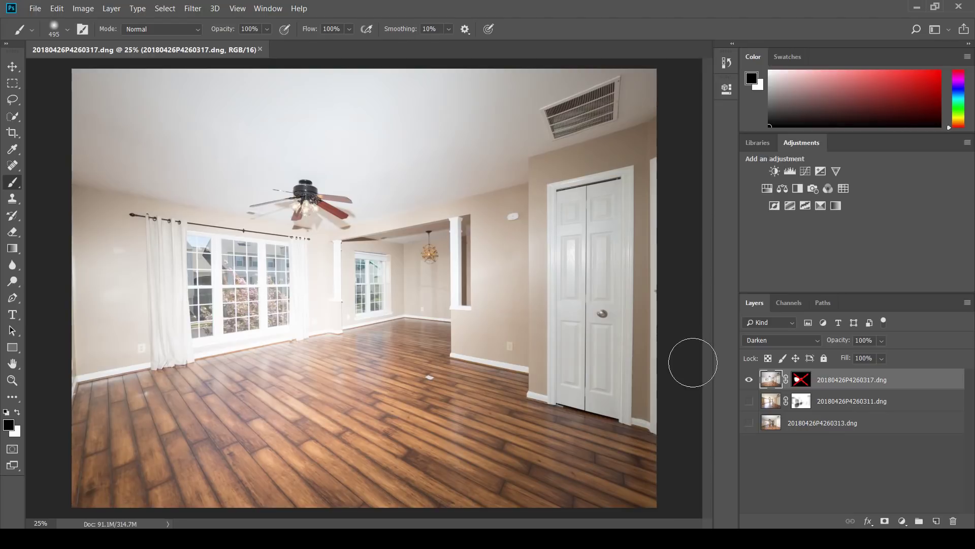
shift+click(799, 382)
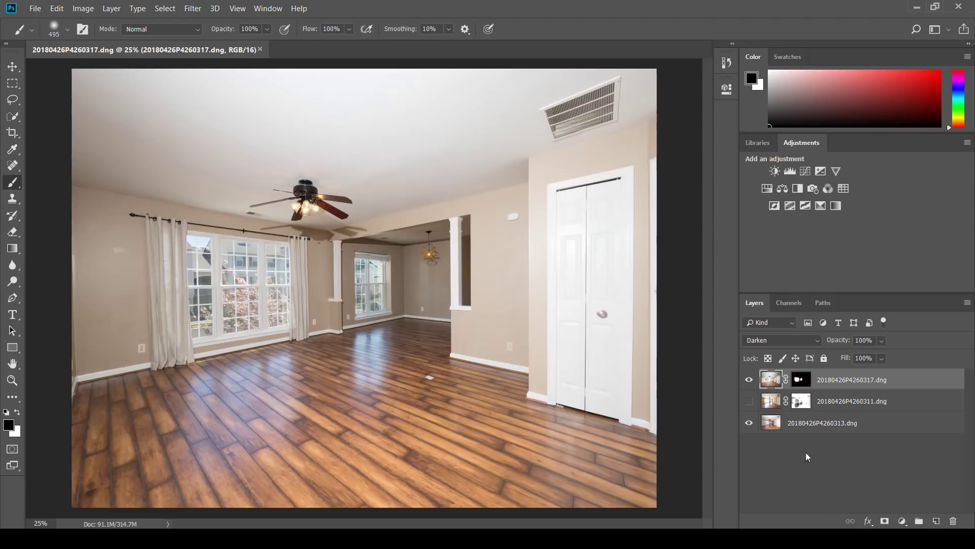
click(749, 401)
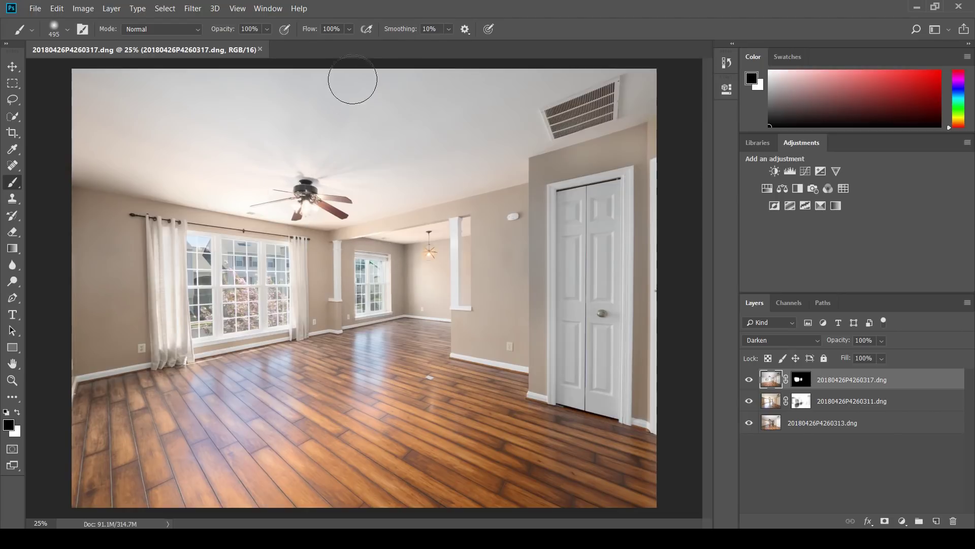
- Lower the brush flow to 41% and target the 20180426P4260311.dng mask with black as the foreground colour
click(349, 29)
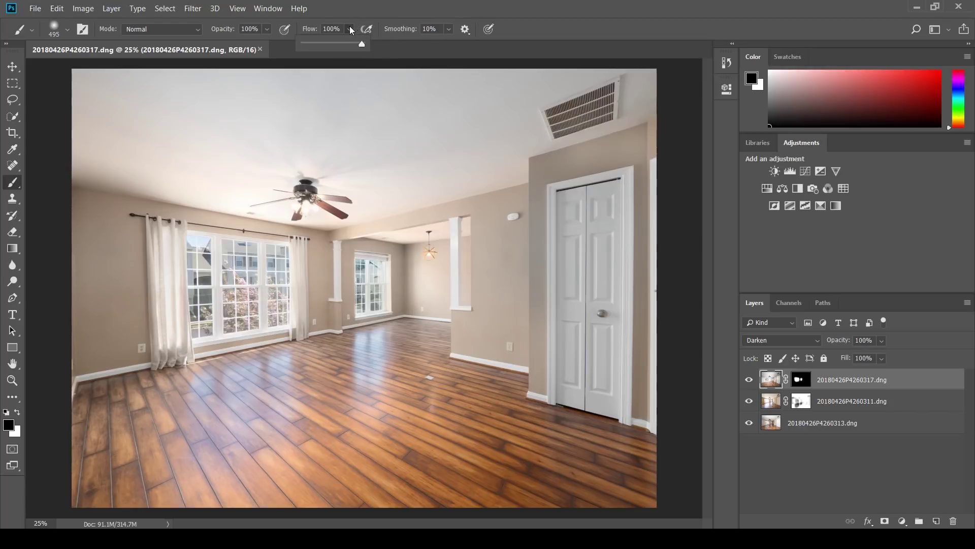
click(328, 44)
click(307, 203)
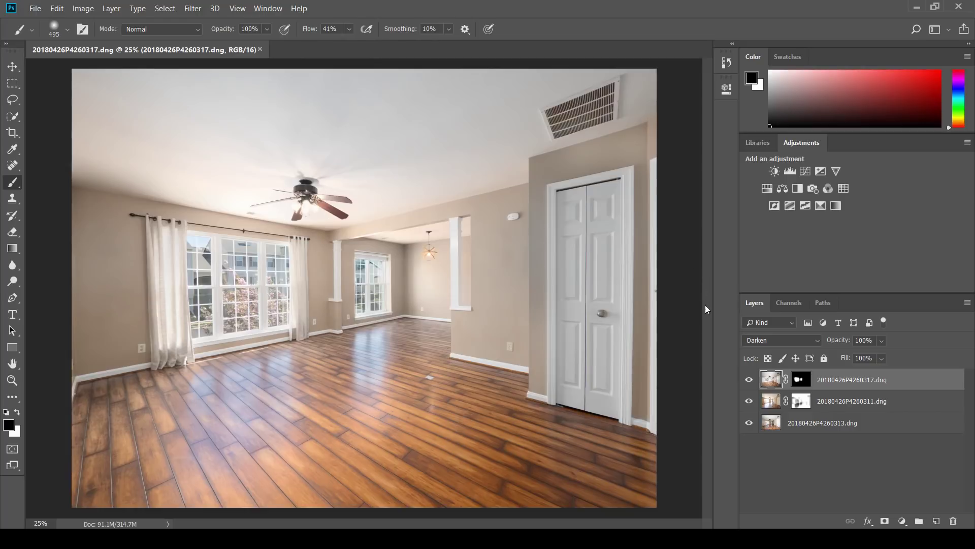
key(ctrl+backslash)
key(x)
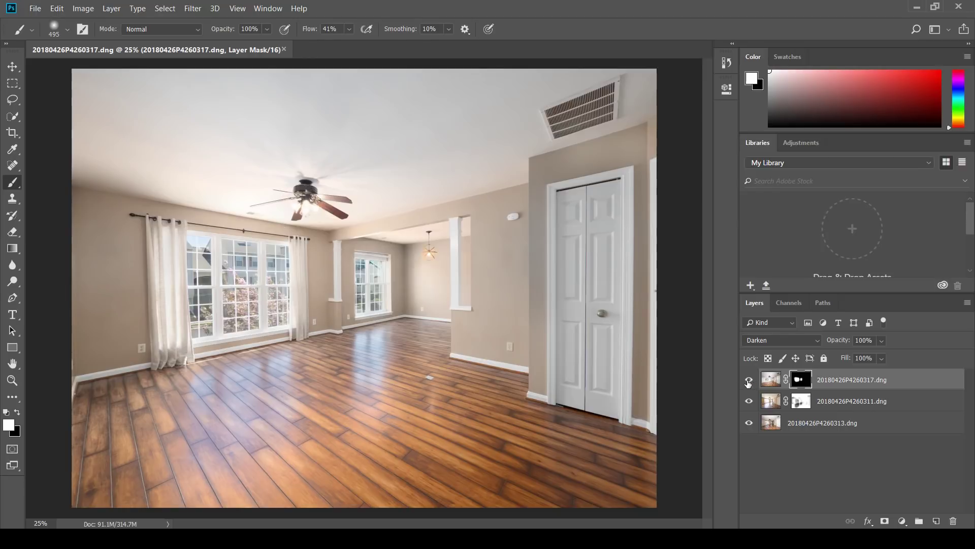
click(798, 402)
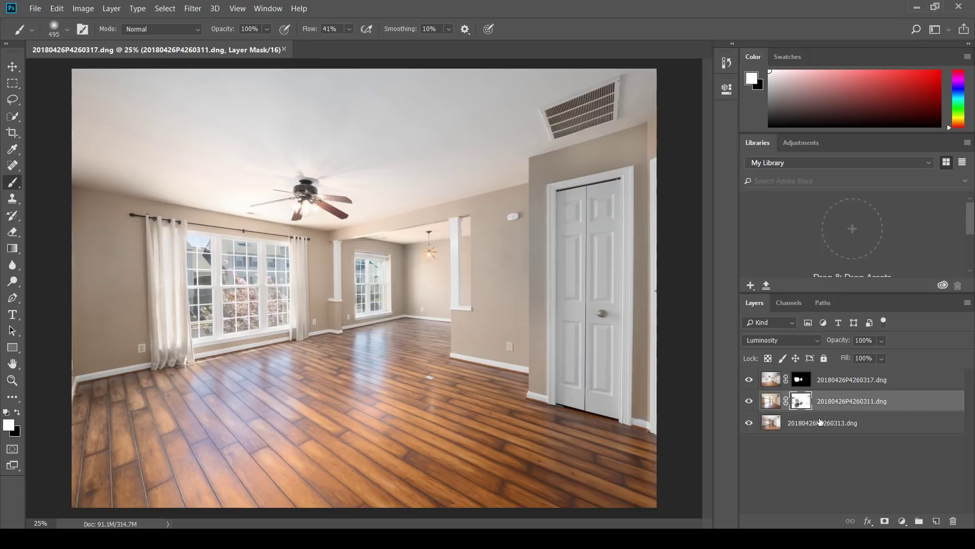
click(19, 414)
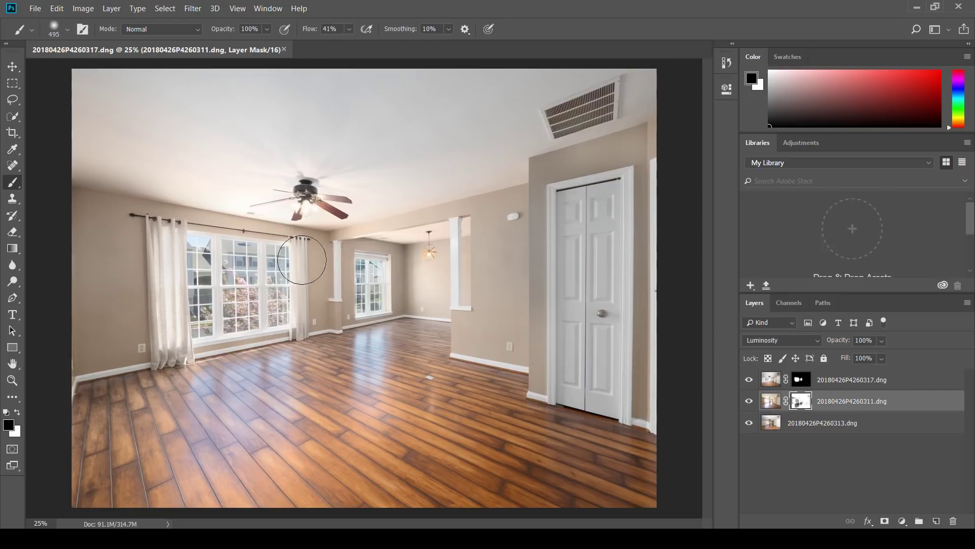
- Reduce the brush size to 174 px and paint black over the ceiling fan's motor and lights on the 20180426P4260311.dng mask
click(300, 206)
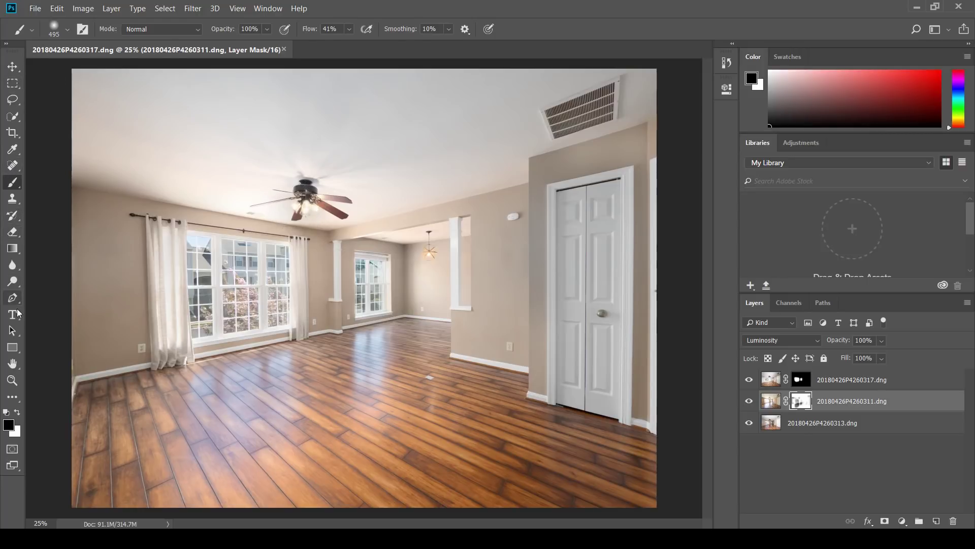
click(12, 380)
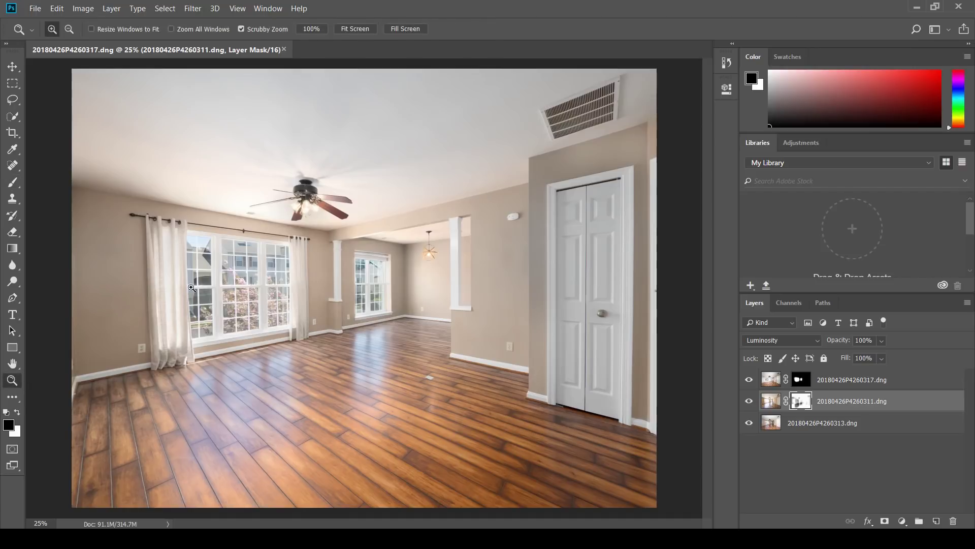
drag(307, 205, 307, 205)
click(307, 205)
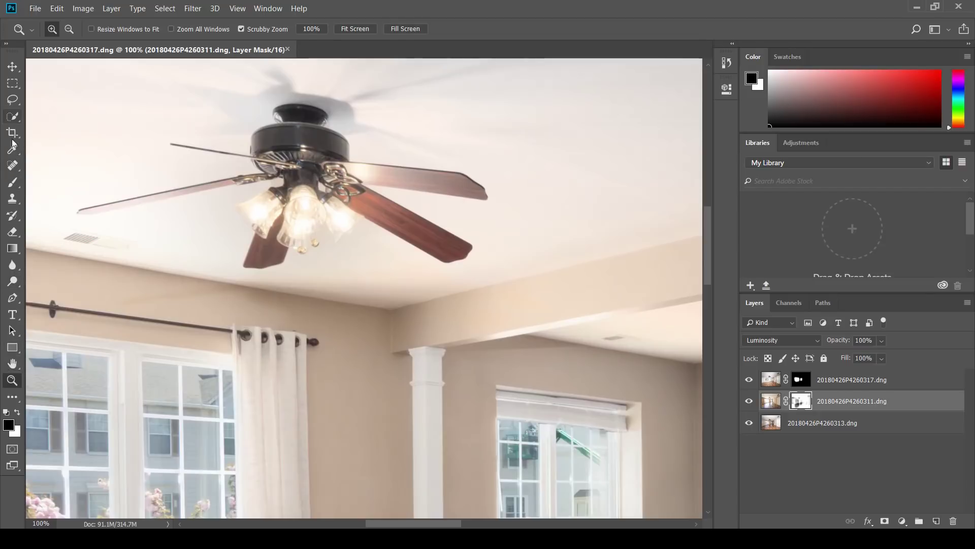
click(13, 182)
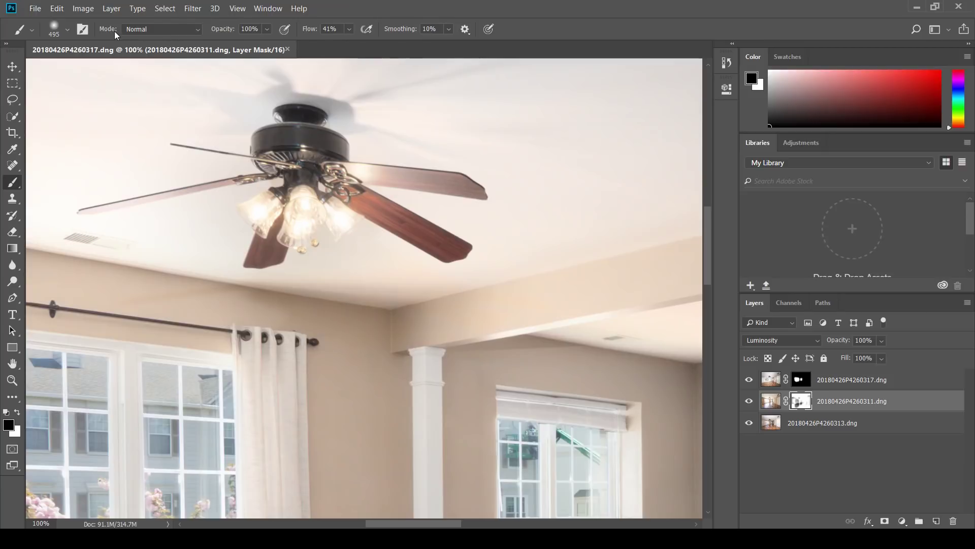
click(66, 29)
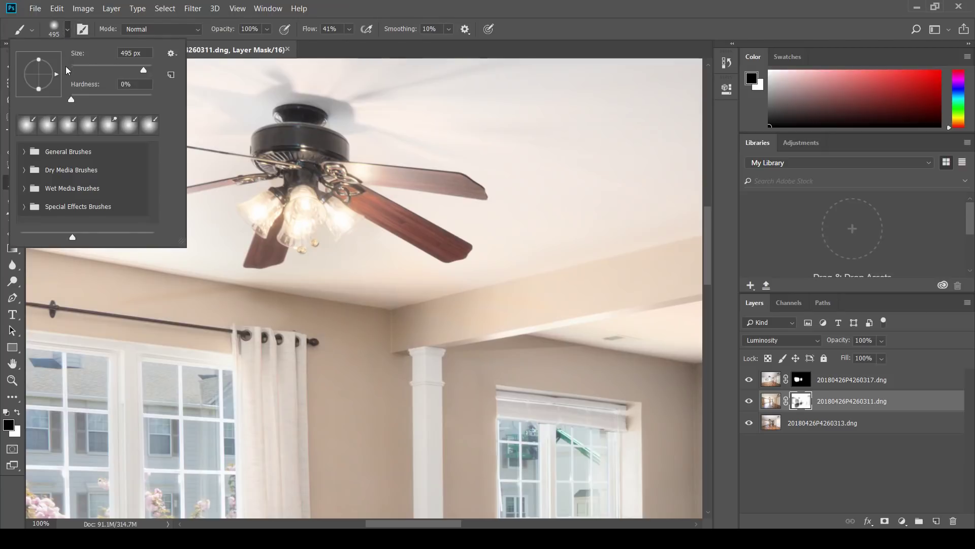
click(128, 67)
drag(130, 70, 127, 73)
click(302, 189)
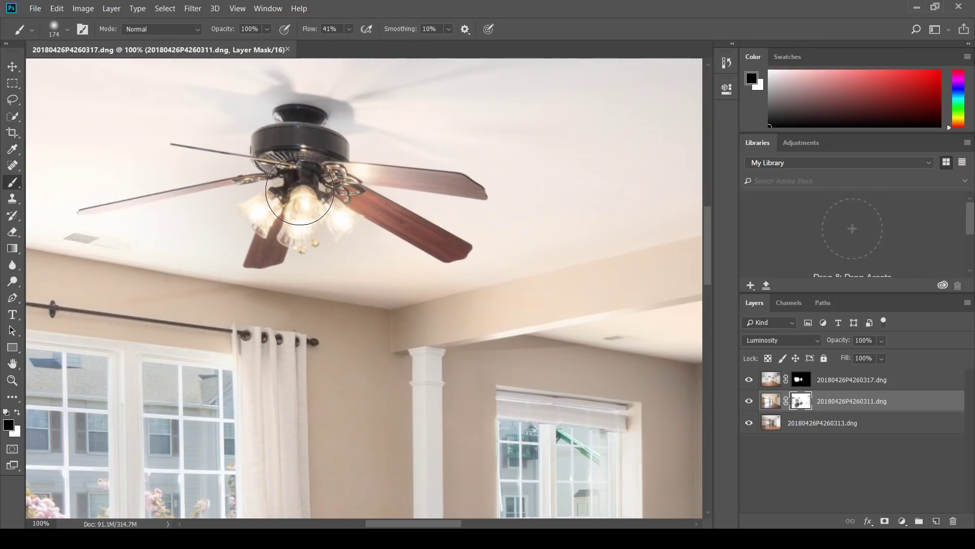
mouse_move(300, 191)
mouse_down()
mouse_move(296, 160)
mouse_move(279, 234)
mouse_move(311, 175)
mouse_move(358, 185)
mouse_up()
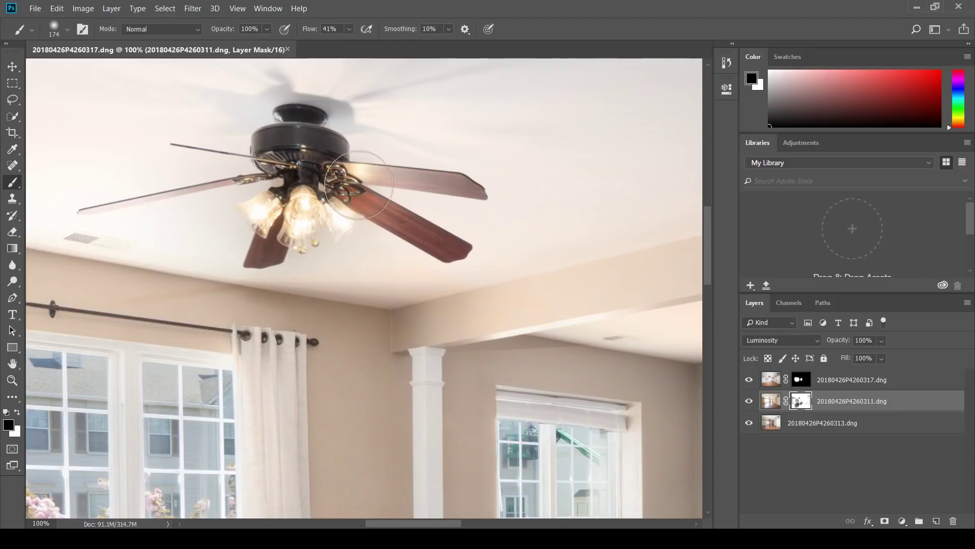
- Reduce the brush size to 133 px and paint the ceiling fan's hub and blades black on the same mask
click(67, 29)
drag(124, 72, 119, 71)
click(356, 177)
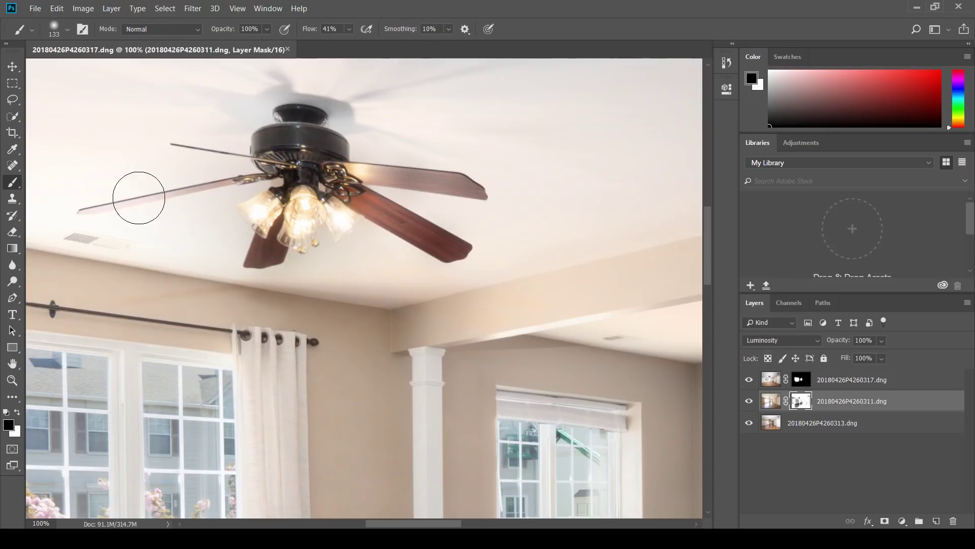
click(98, 196)
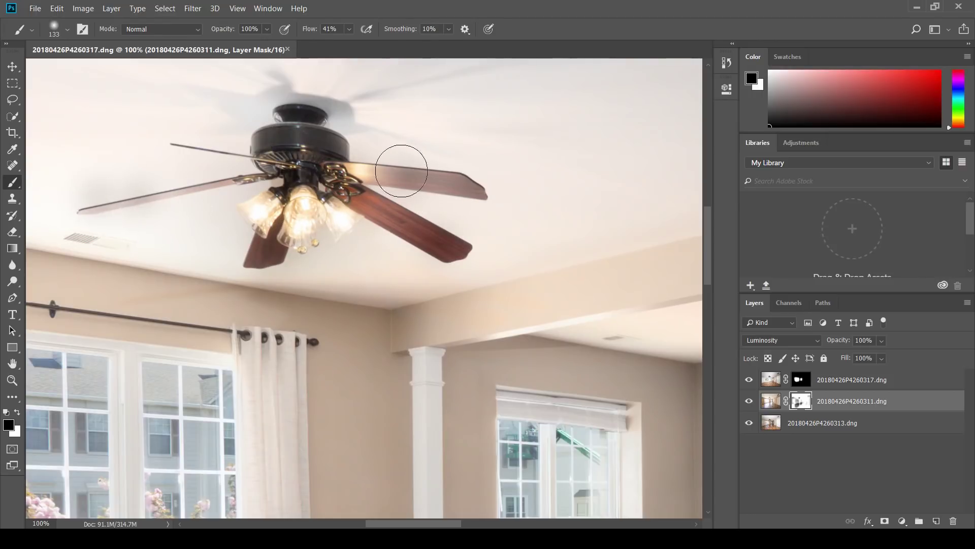
drag(320, 168, 447, 191)
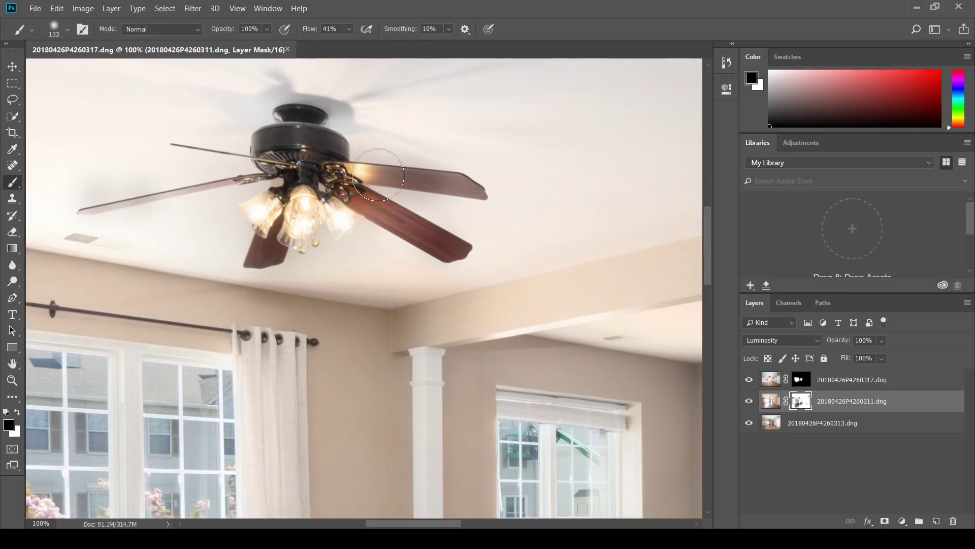
drag(378, 175, 467, 185)
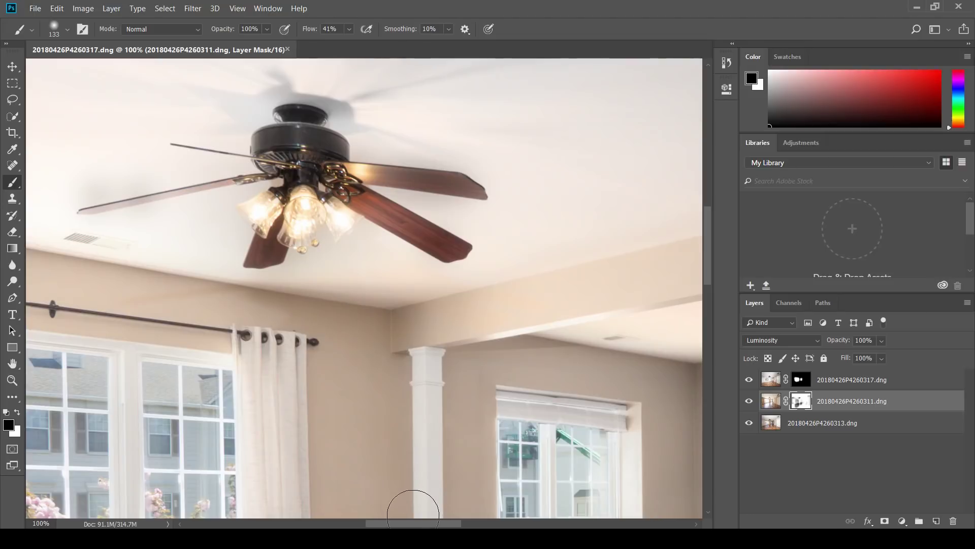
- Paint the pendant light in the back room black on the mask, and compare it with and without the stroke
scroll(437, 487, right, 10)
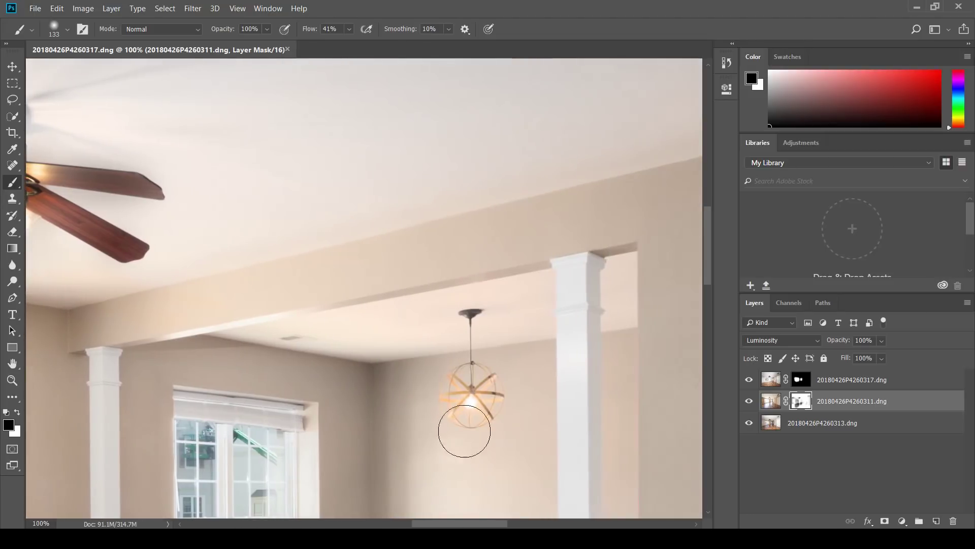
mouse_move(464, 401)
mouse_down()
mouse_move(462, 425)
mouse_move(473, 401)
mouse_up()
key(ctrl+z)
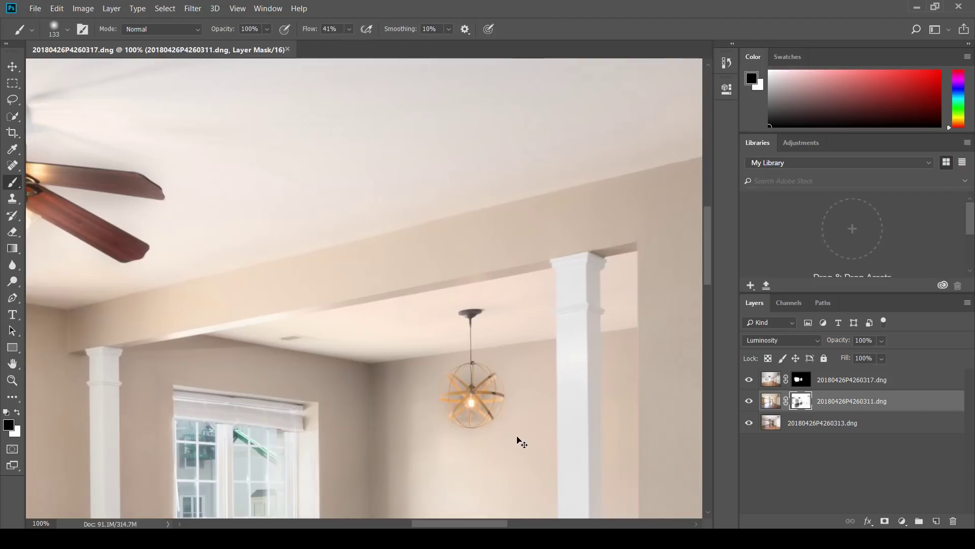
key(ctrl+z)
key(ctrl+z)
key(ctrl+z)
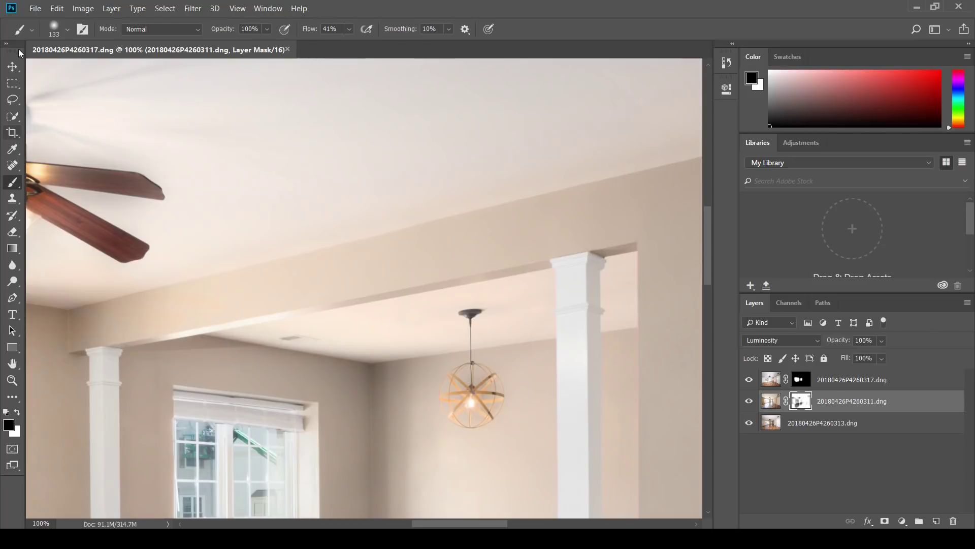
- Fit the whole image on screen, save the layered composite and return to Lightroom
click(12, 380)
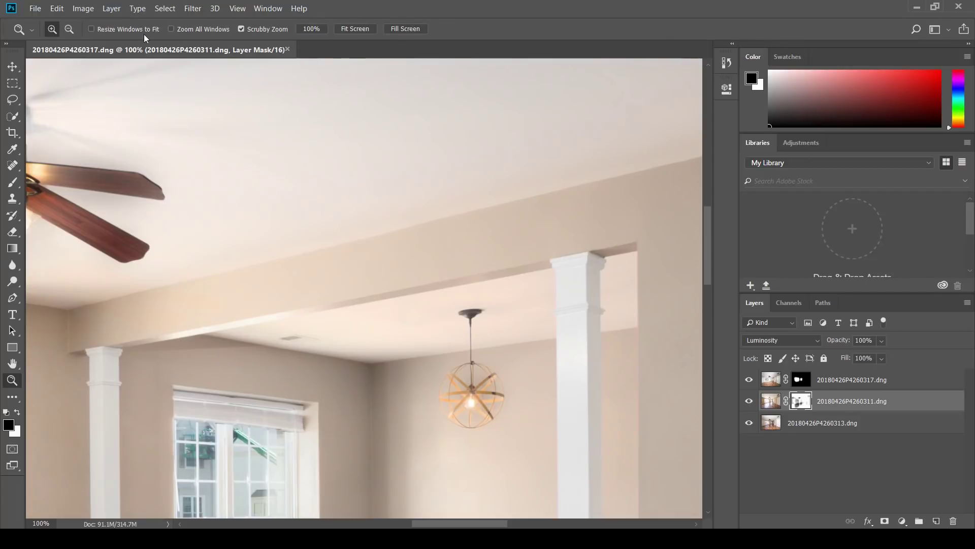
click(370, 30)
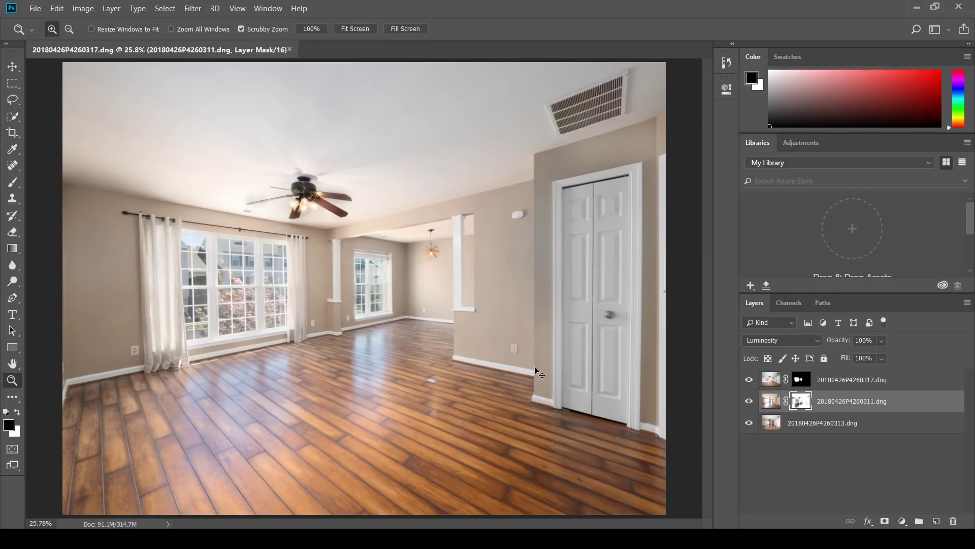
key(ctrl+s)
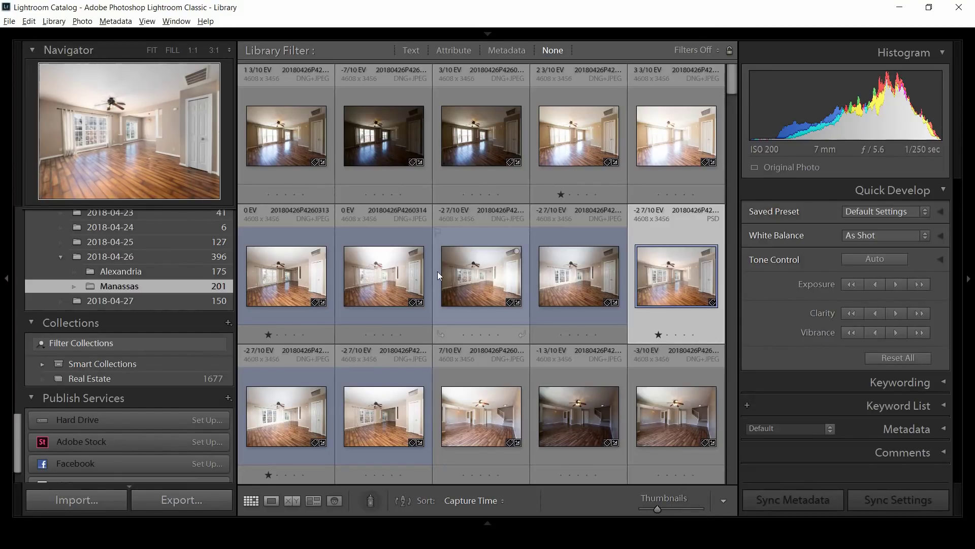
- Filter the Manassas folder by the Photoshop file type and open 20180426P4260311-Edit-2.psd in the Develop module
click(495, 52)
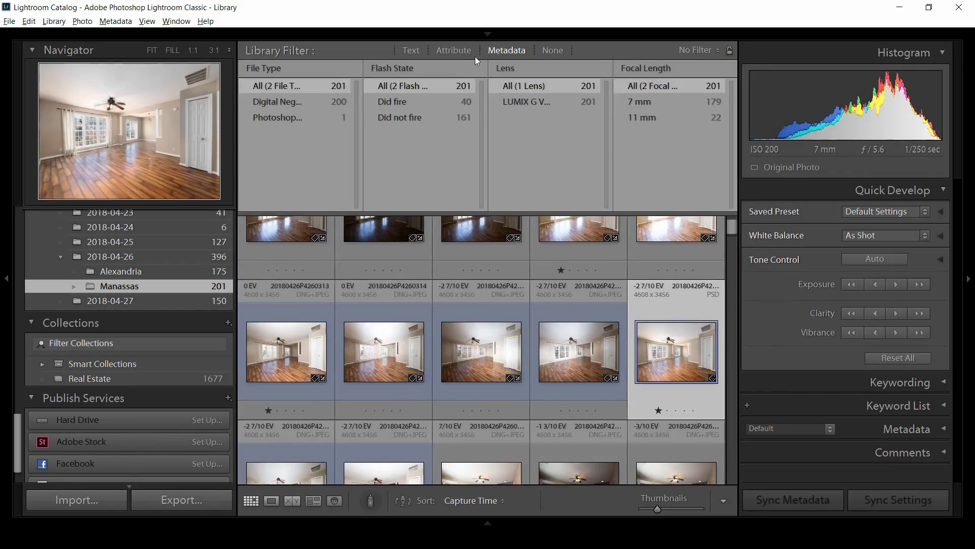
click(292, 118)
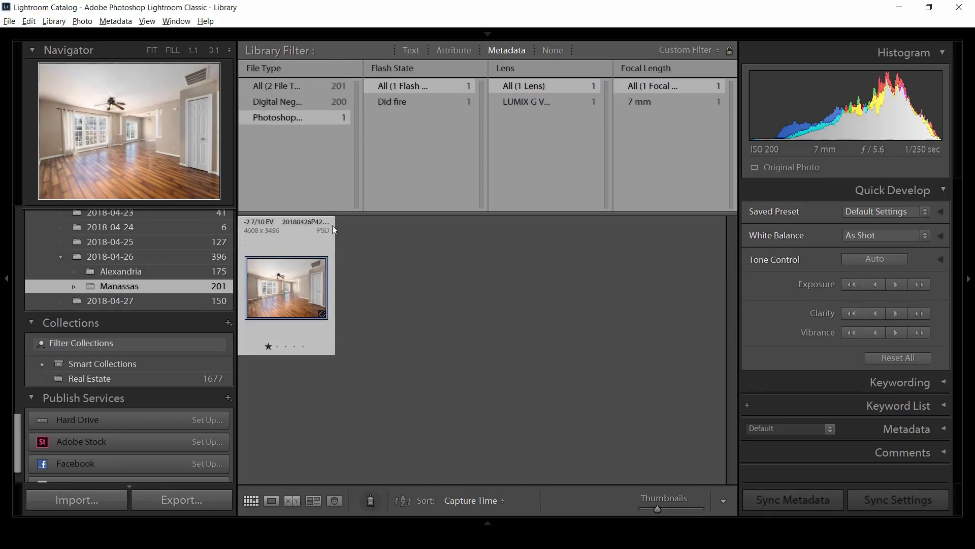
double_click(266, 299)
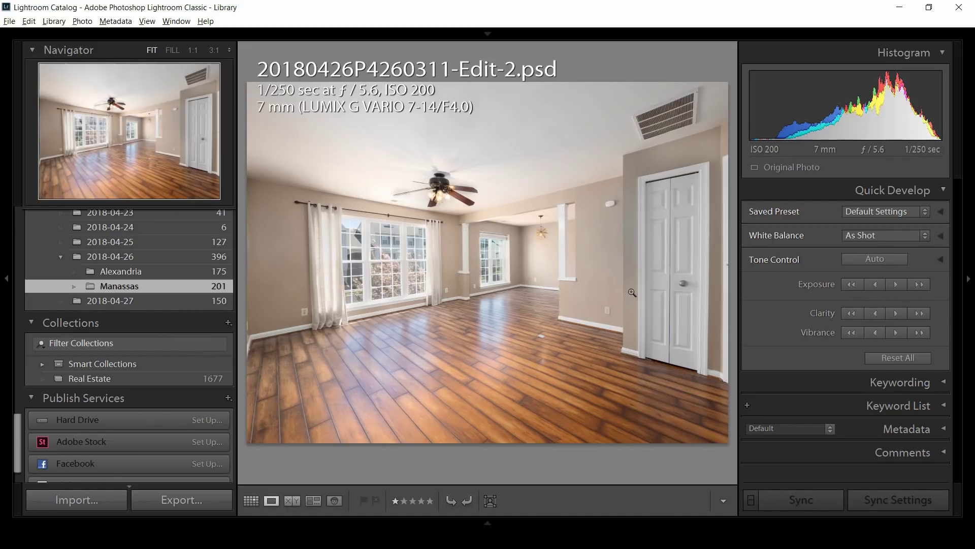
key(d)
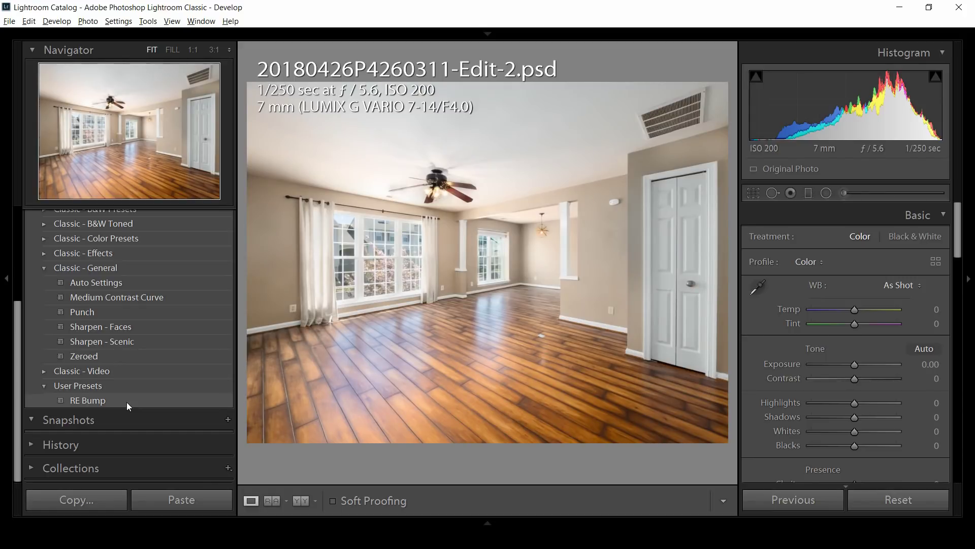
- Apply the RE Bump user preset and review its presence, sharpening, noise reduction and lens correction settings
click(127, 401)
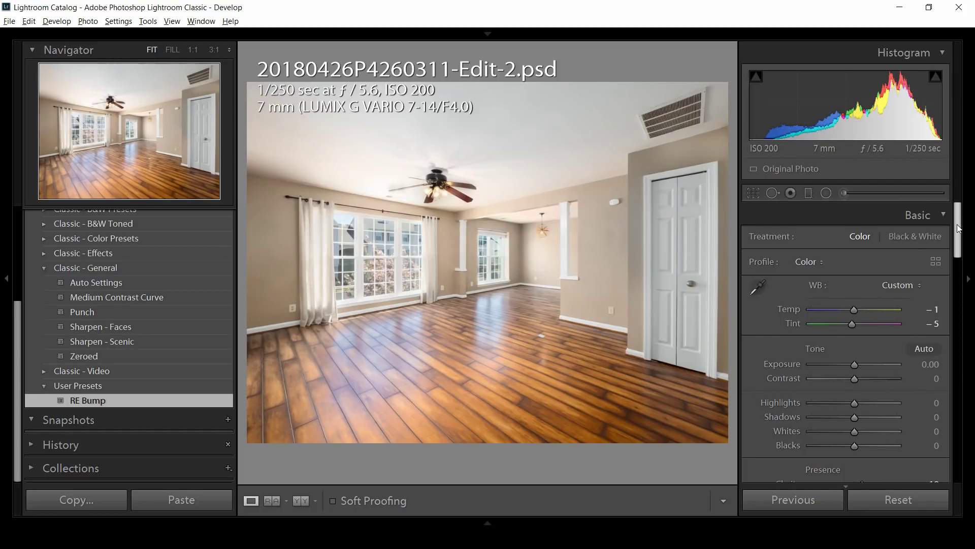
drag(959, 227, 969, 303)
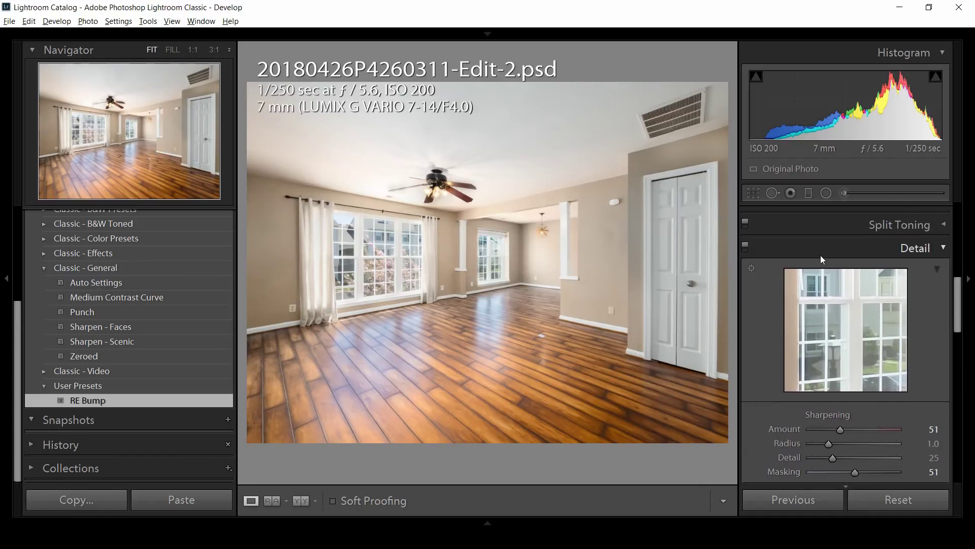
click(916, 253)
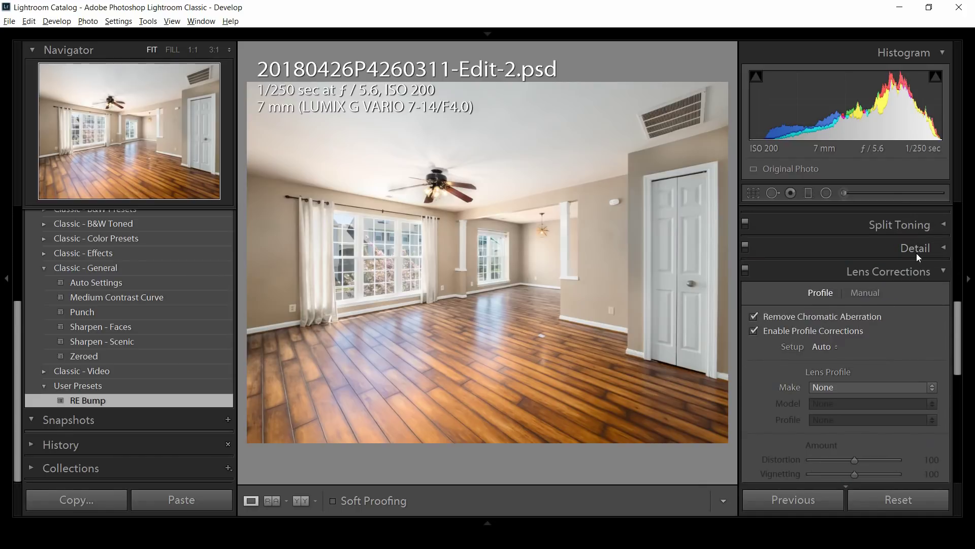
click(876, 270)
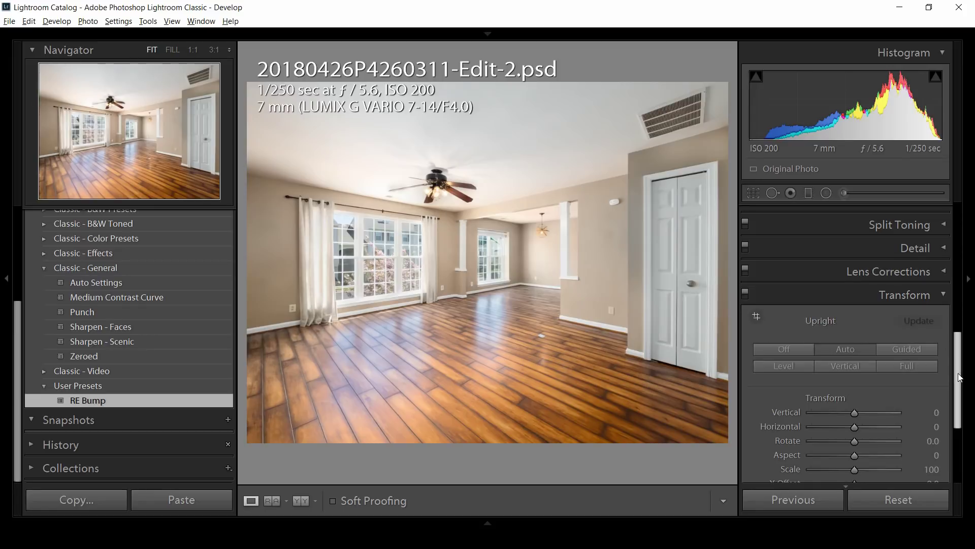
drag(960, 377, 960, 367)
scroll(960, 367, up, 2)
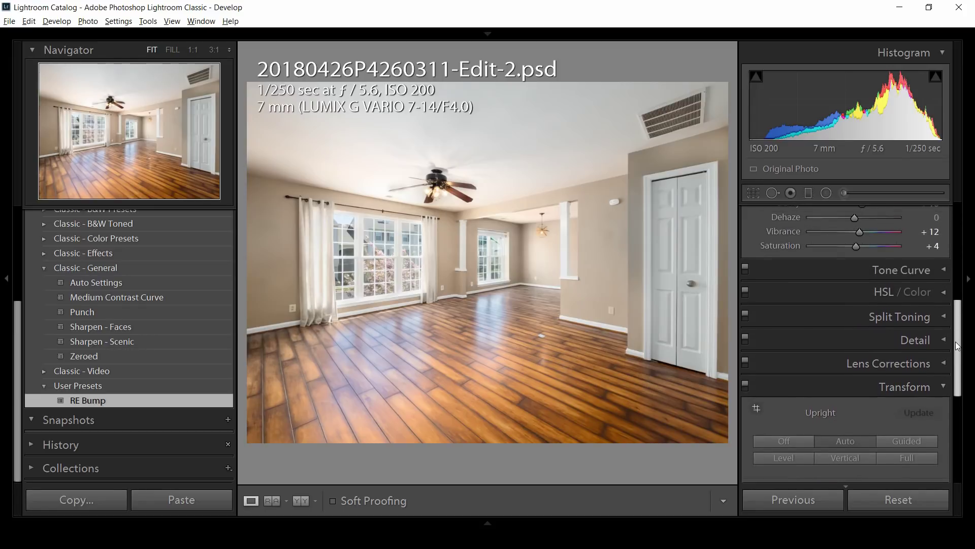
click(922, 389)
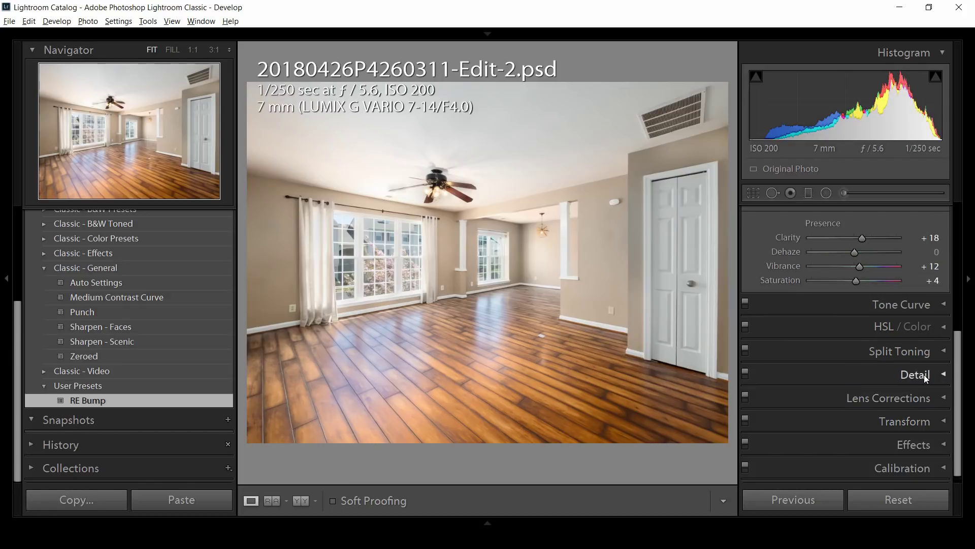
click(925, 378)
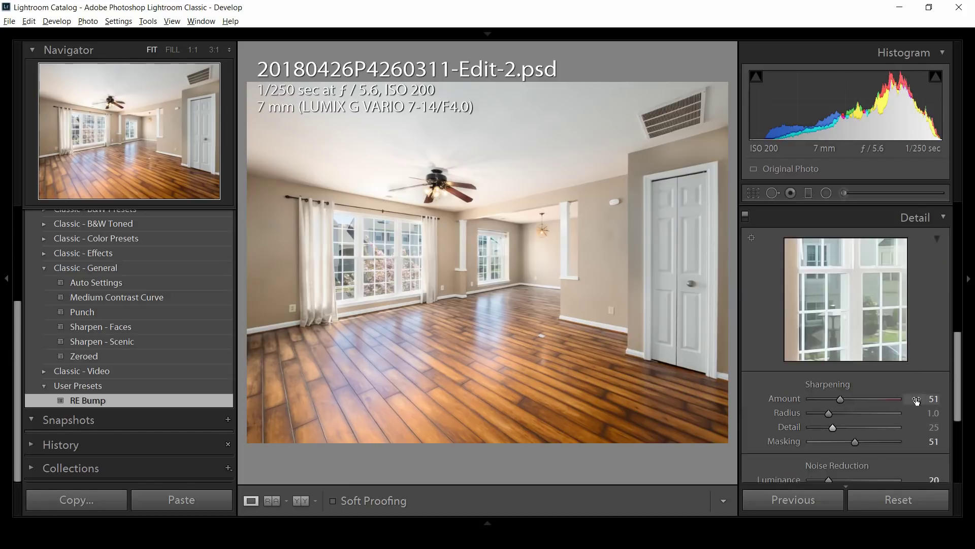
scroll(939, 376, down, 5)
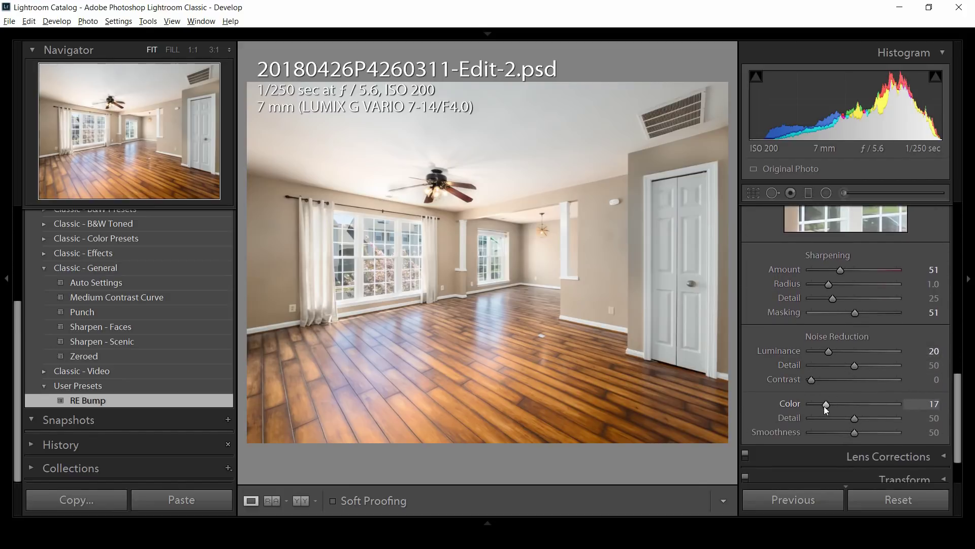
drag(954, 431, 947, 265)
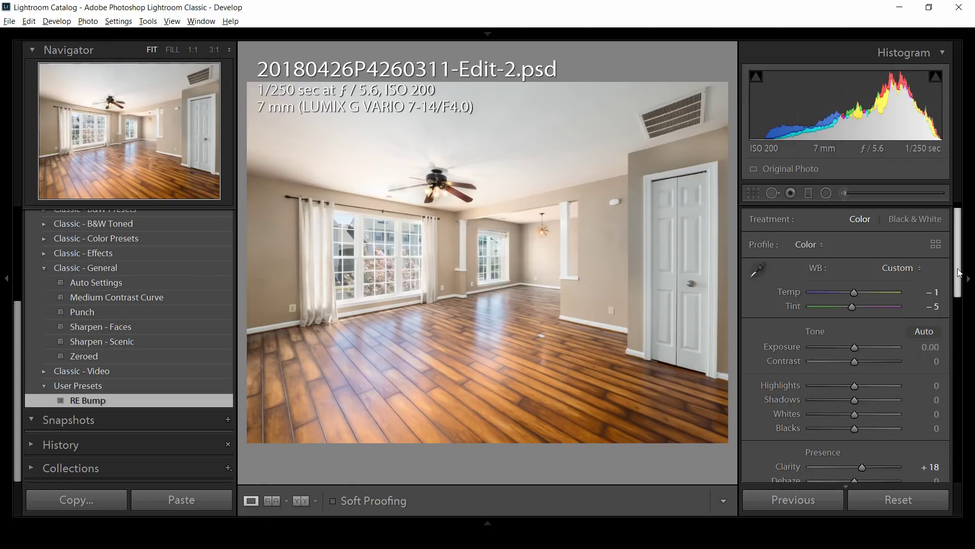
- Set the white balance by sampling the small white patch on the wood floor, and return to the full image
click(540, 337)
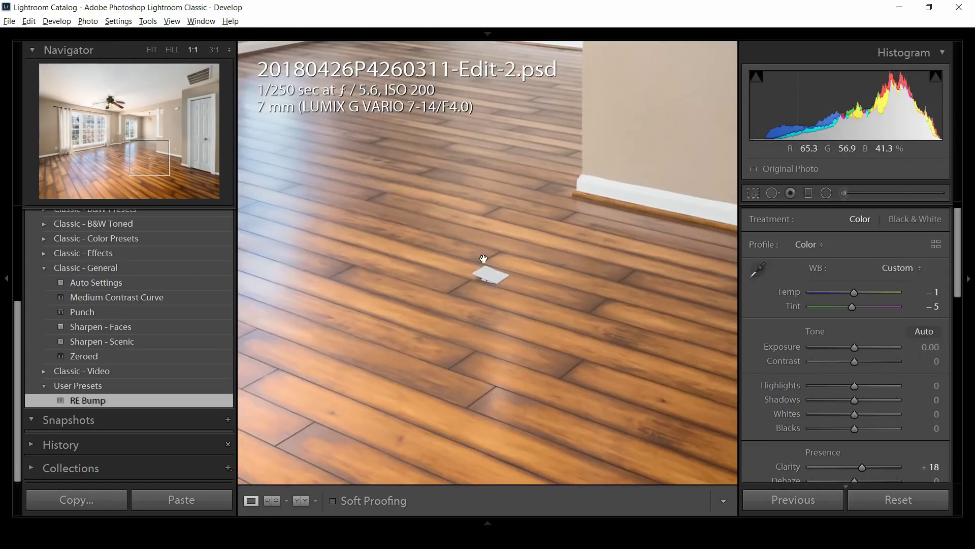
click(757, 270)
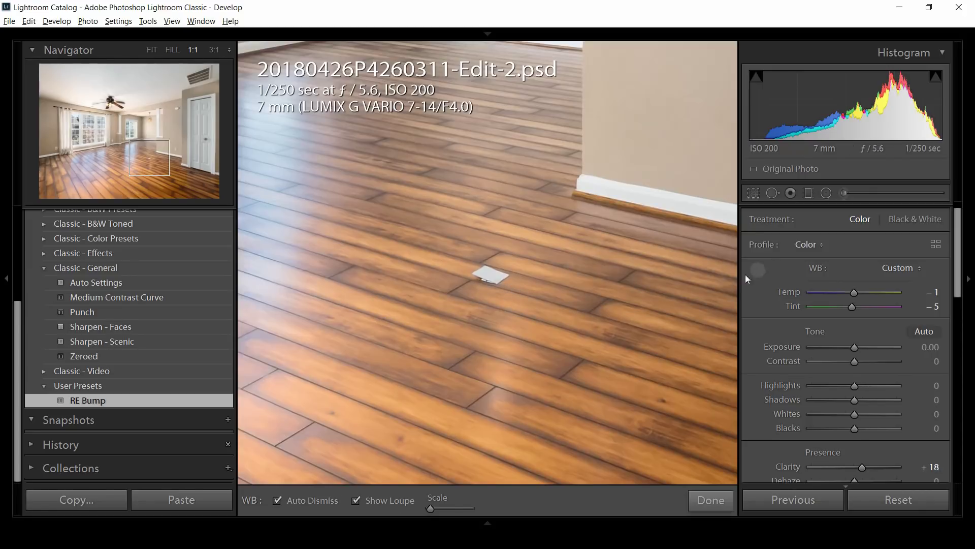
click(491, 276)
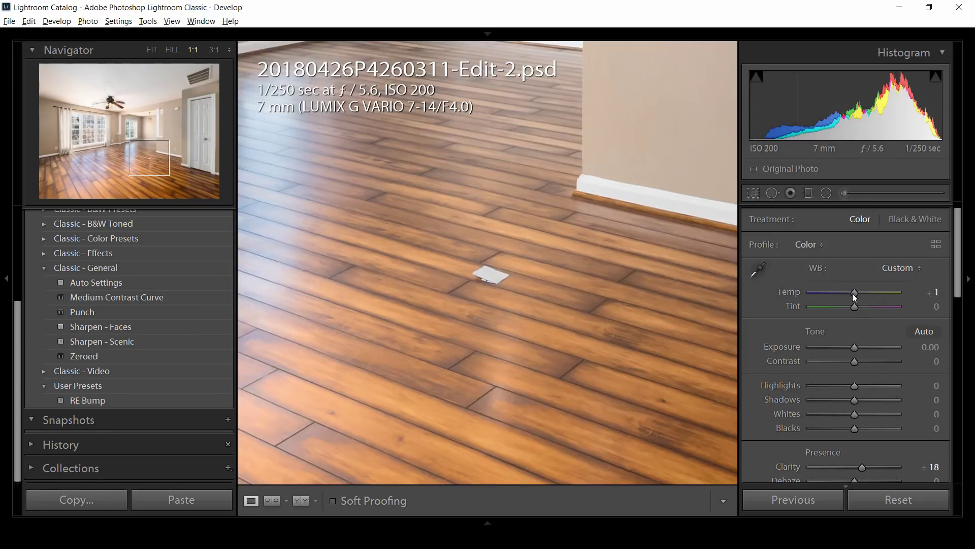
click(344, 426)
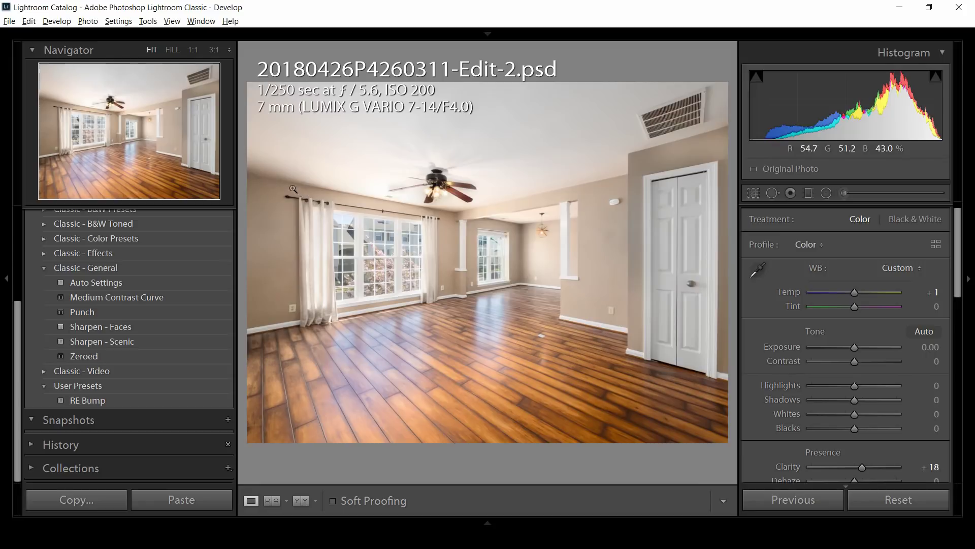
- Adjust the photo's overall tone to Highlights −91, Shadows +57 and Blacks −29
drag(854, 399, 898, 400)
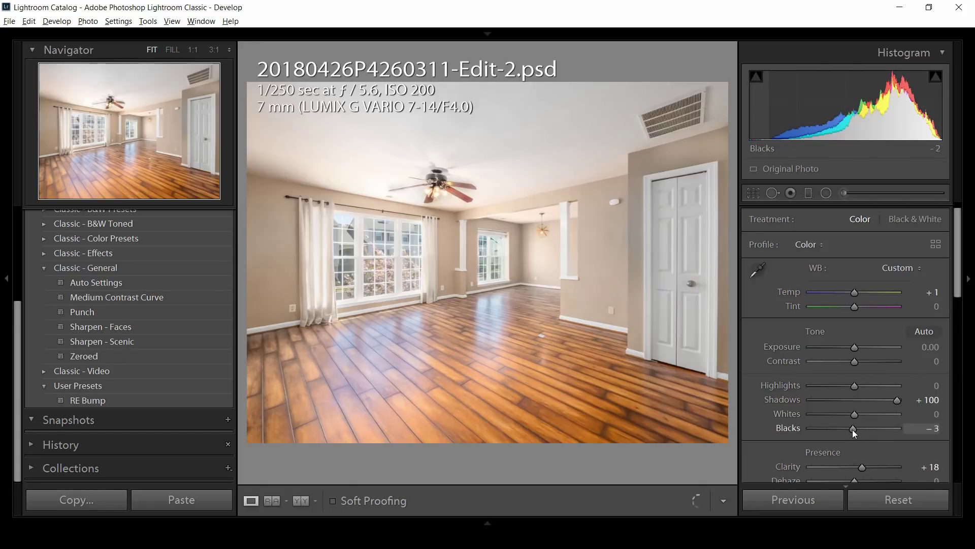
drag(852, 429, 842, 430)
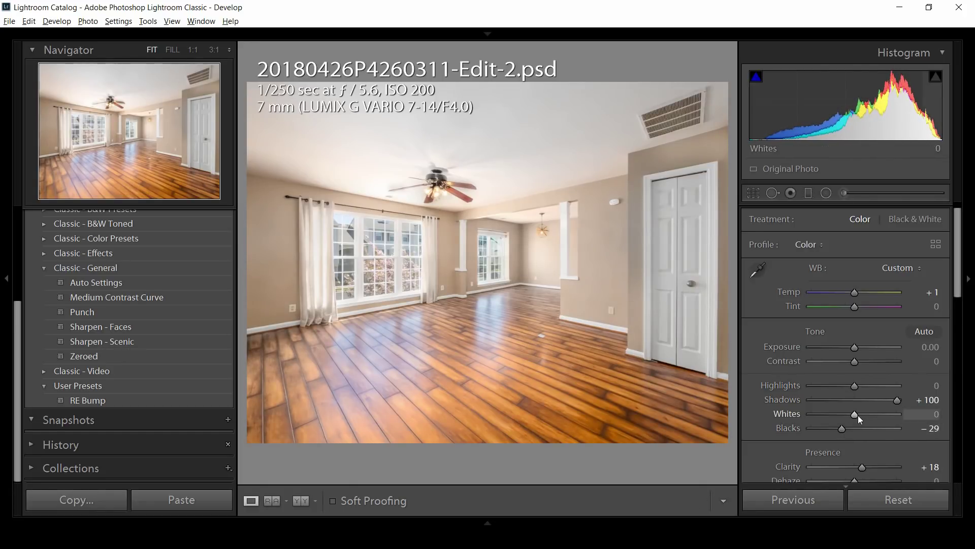
drag(898, 401, 879, 403)
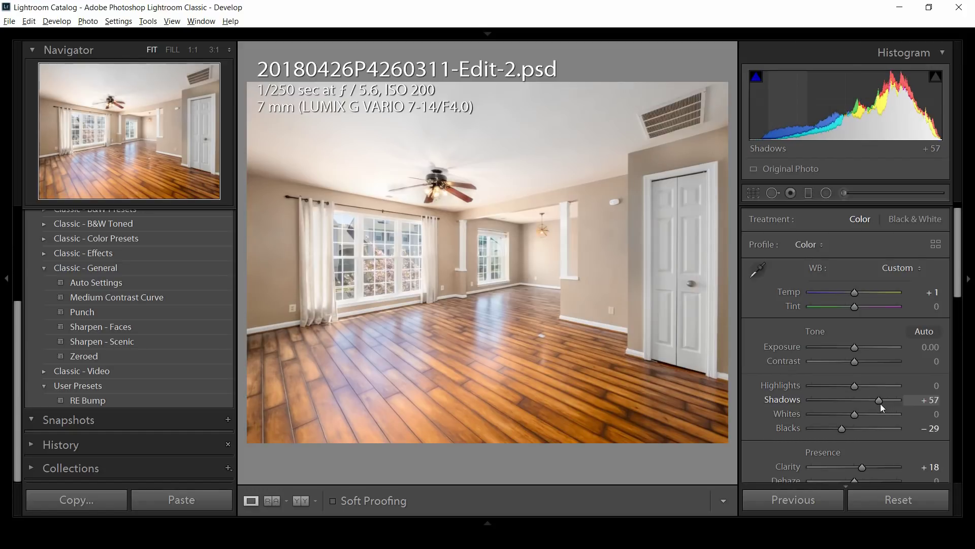
drag(855, 386, 836, 386)
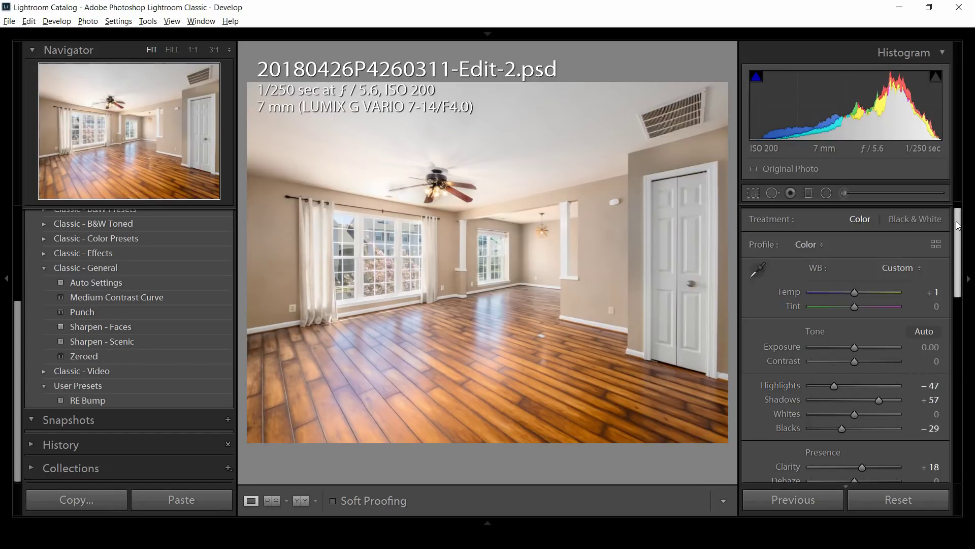
drag(958, 226, 960, 262)
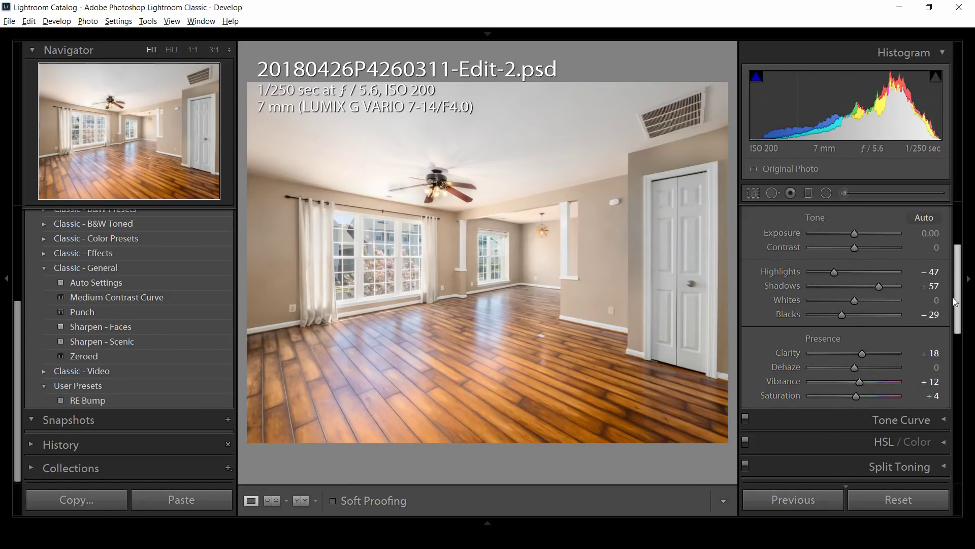
drag(959, 302, 958, 309)
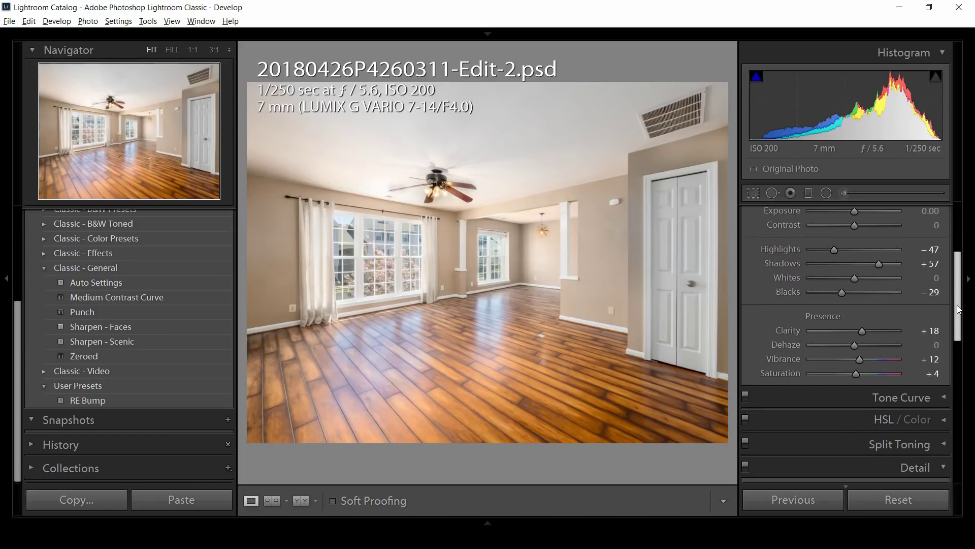
drag(958, 309, 958, 296)
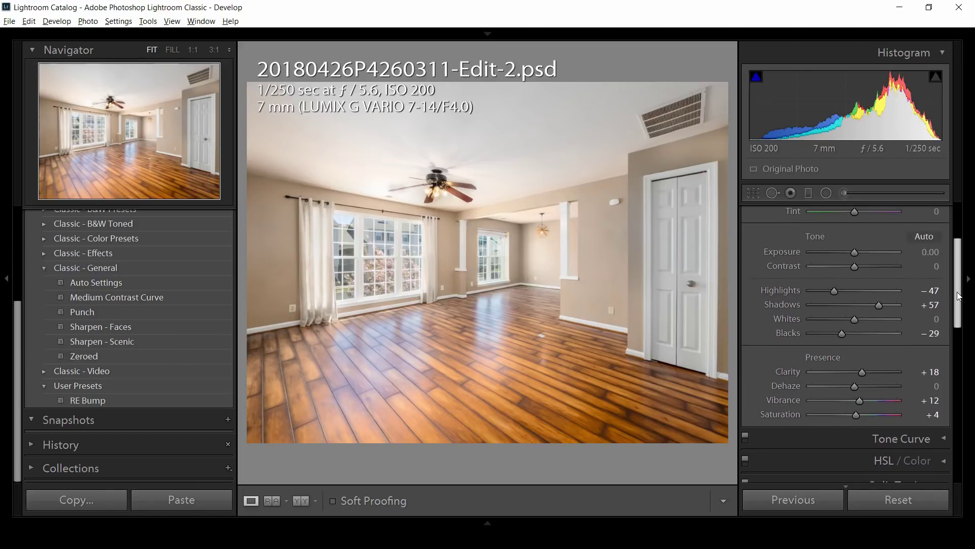
drag(834, 291, 816, 294)
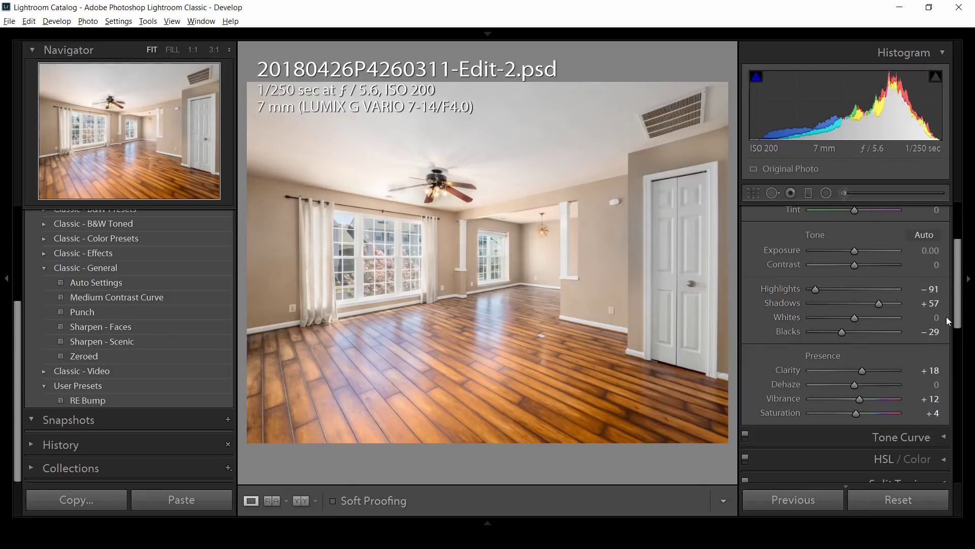
- Try to darken the upper edge of the wall beside the curtain with an adjustment brush at Exposure −0.42
drag(955, 311, 948, 269)
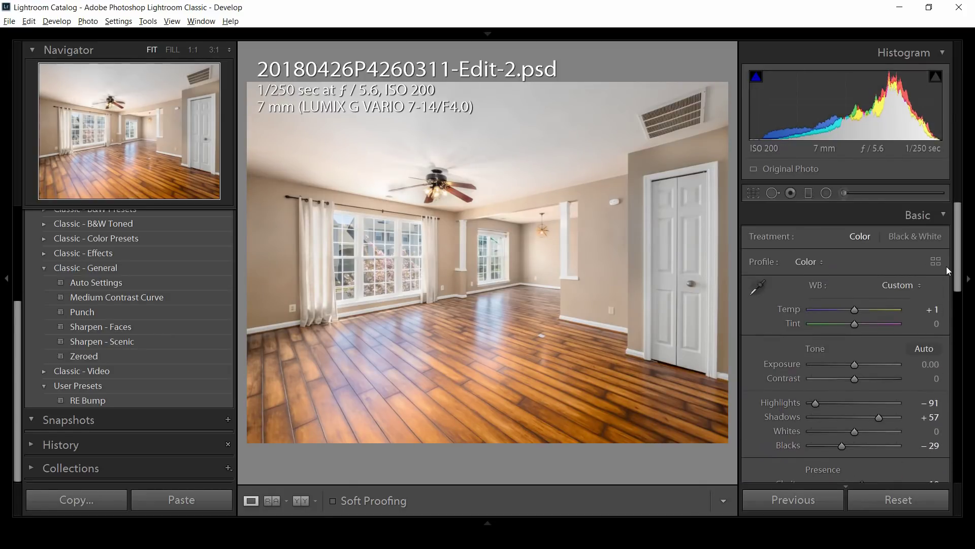
click(844, 193)
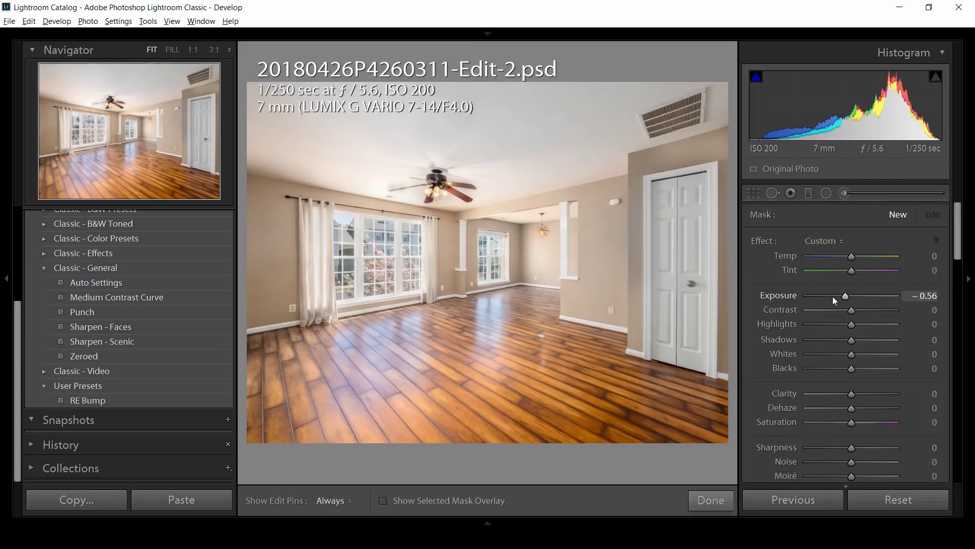
drag(843, 296, 845, 297)
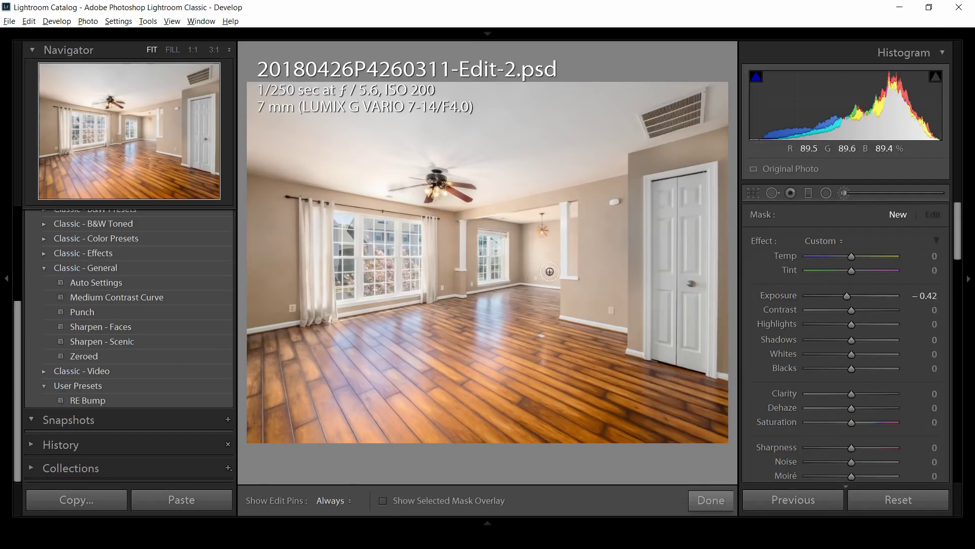
drag(255, 176, 303, 181)
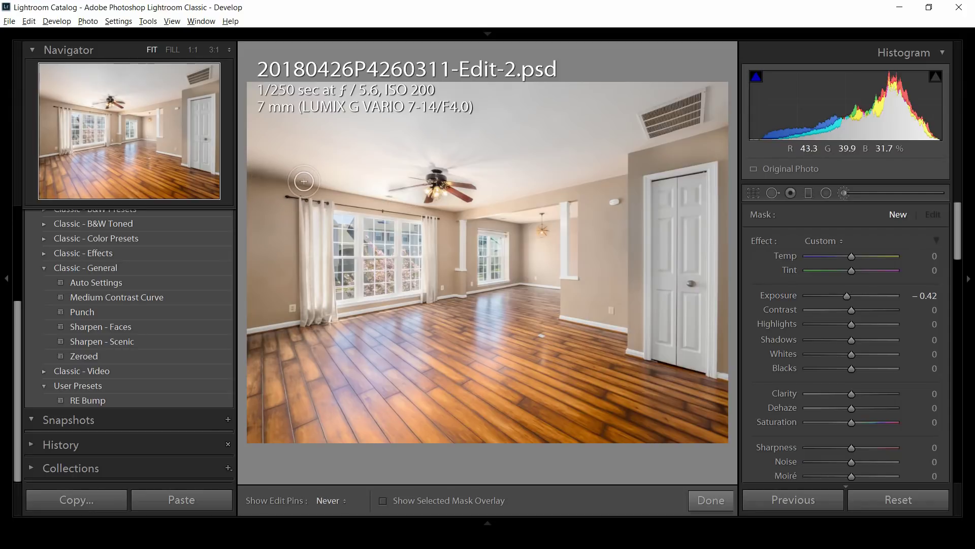
key(ctrl+z)
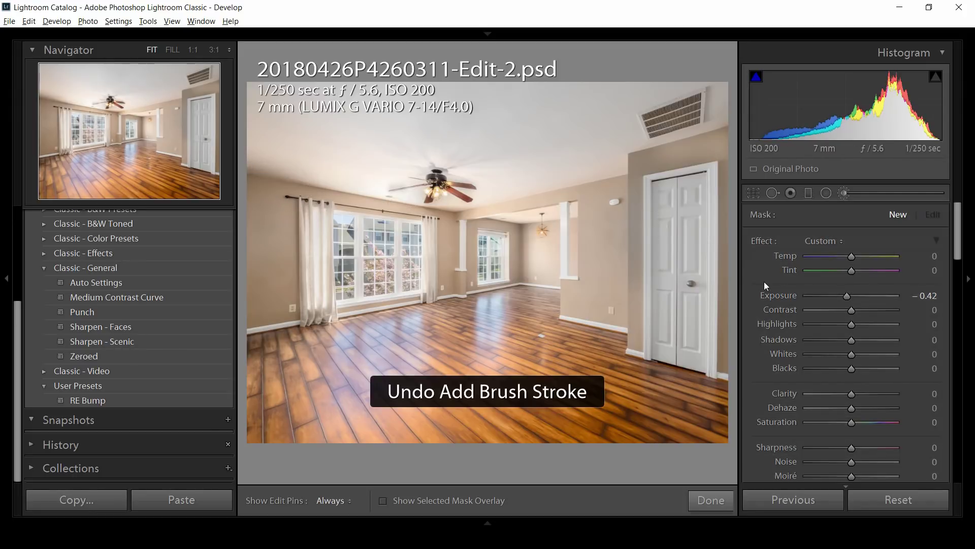
- Brighten the dark wall areas, starting along the ceiling line beside the curtain, with an adjustment brush at Exposure 0.42
drag(863, 298, 855, 298)
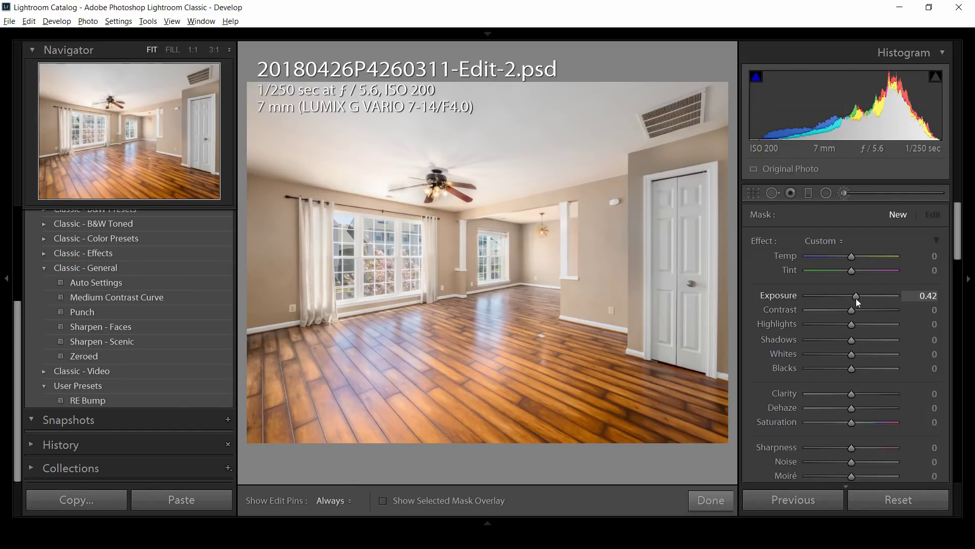
mouse_move(249, 166)
mouse_down()
mouse_move(313, 185)
mouse_move(300, 186)
mouse_up()
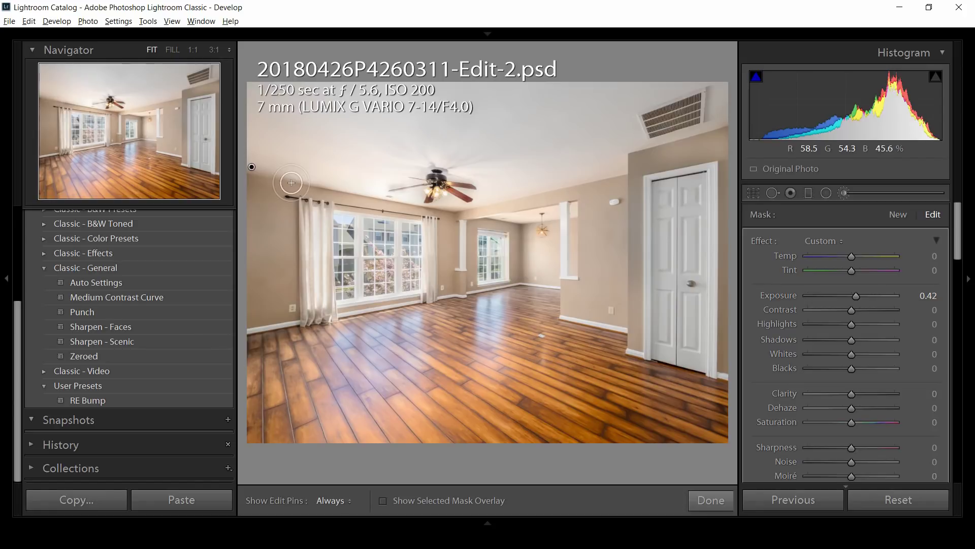
key(h)
key(h)
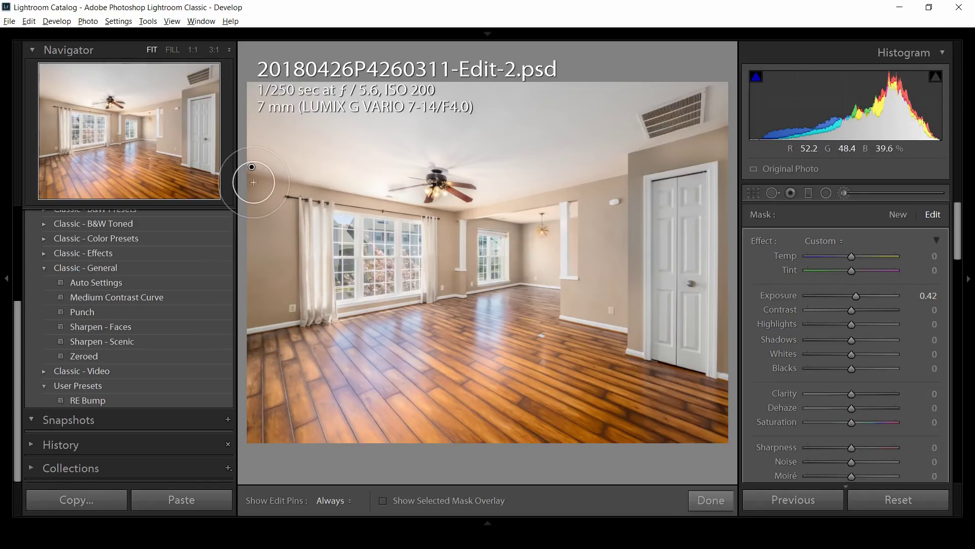
key(h)
key(h)
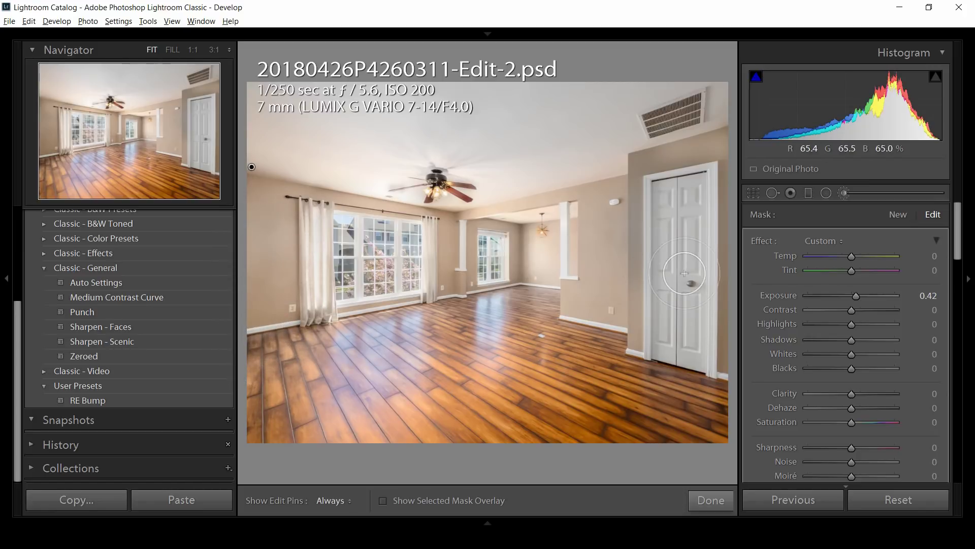
scroll(521, 232, down, 5)
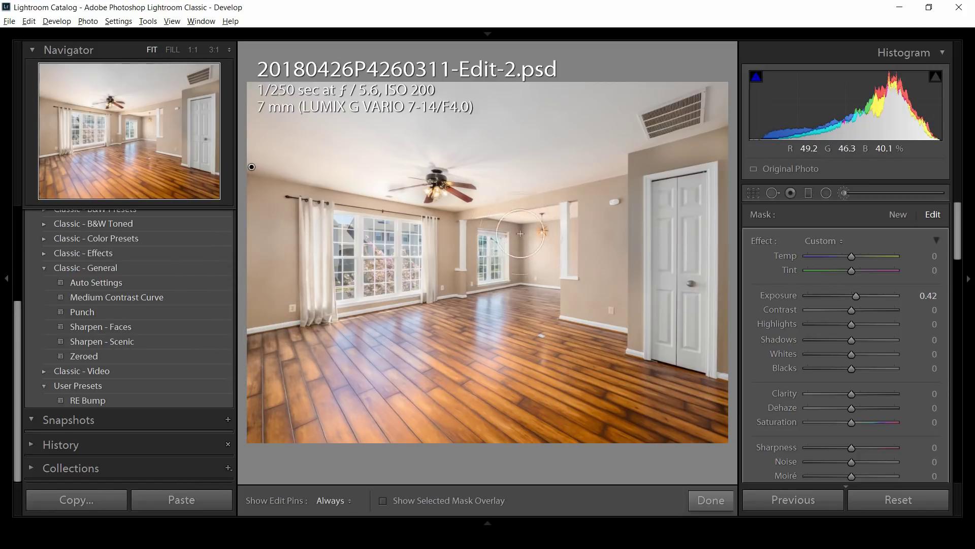
key(h)
key(h)
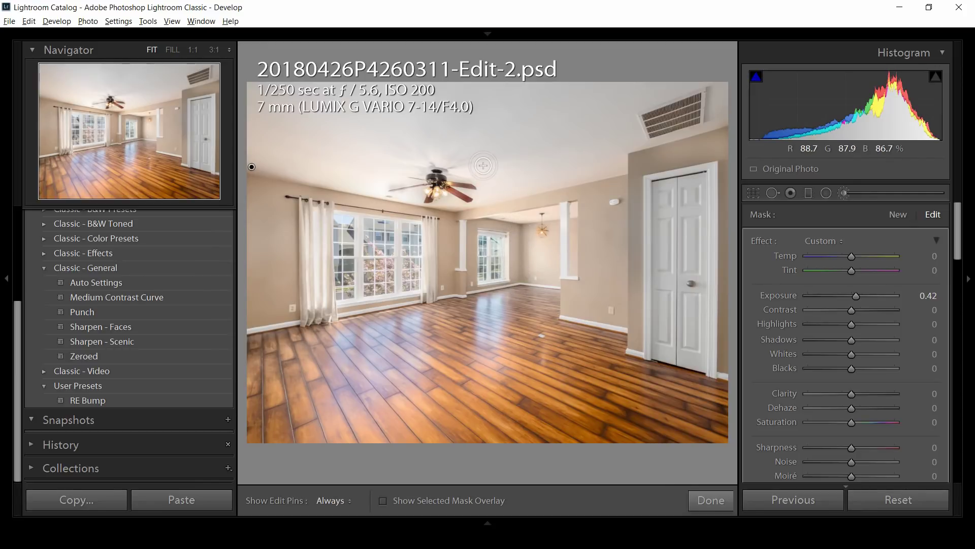
key(h)
key(h)
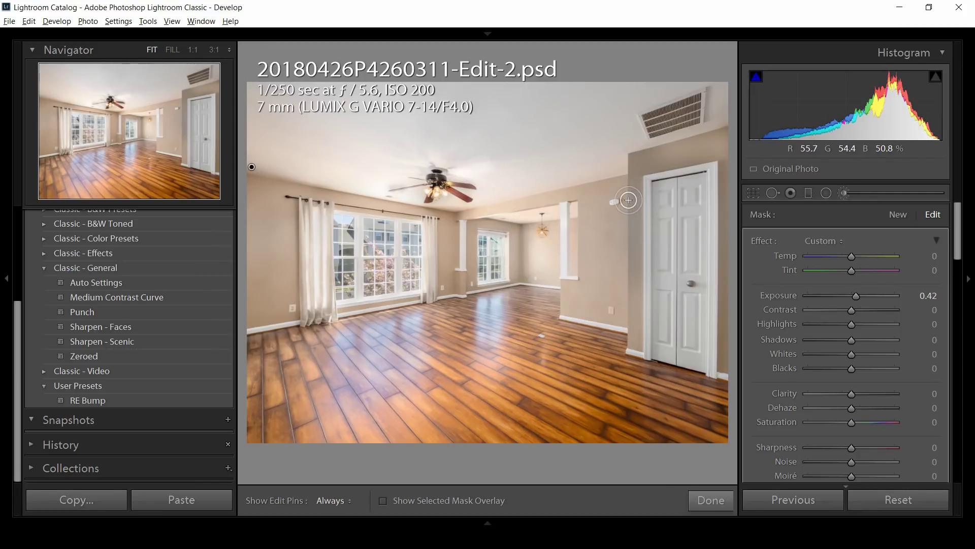
key(ctrl+z)
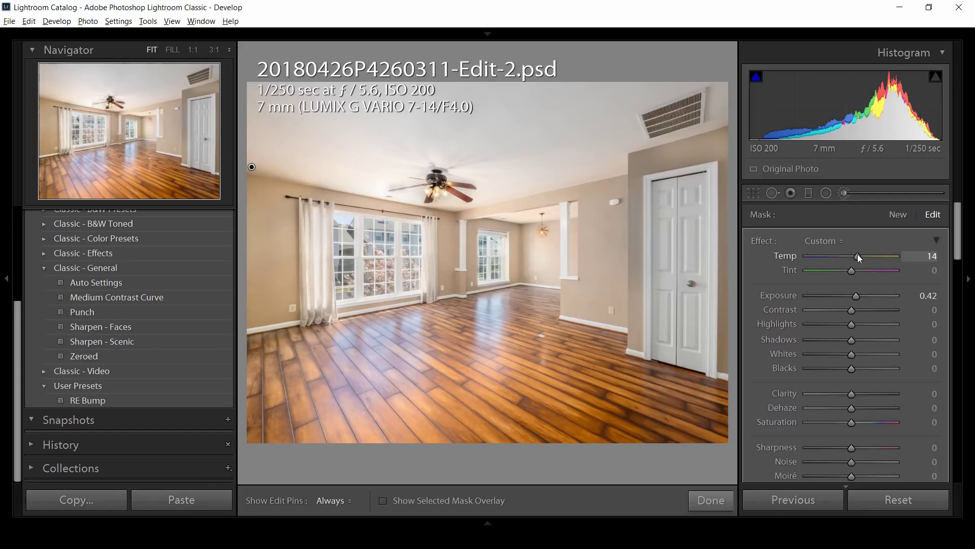
- Darken the floor area below the curtained wall with a new adjustment brush mask at Exposure −0.28, and close the brush
click(891, 214)
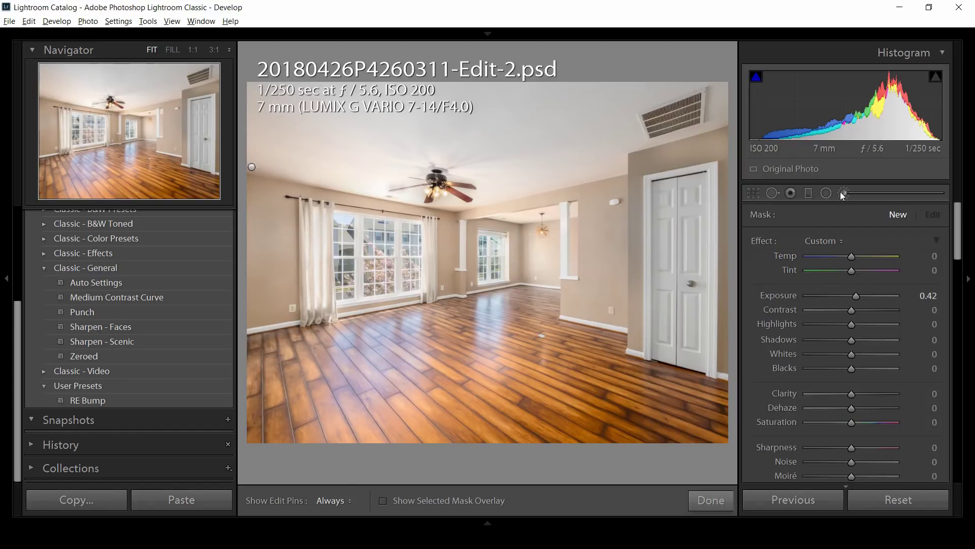
double_click(858, 295)
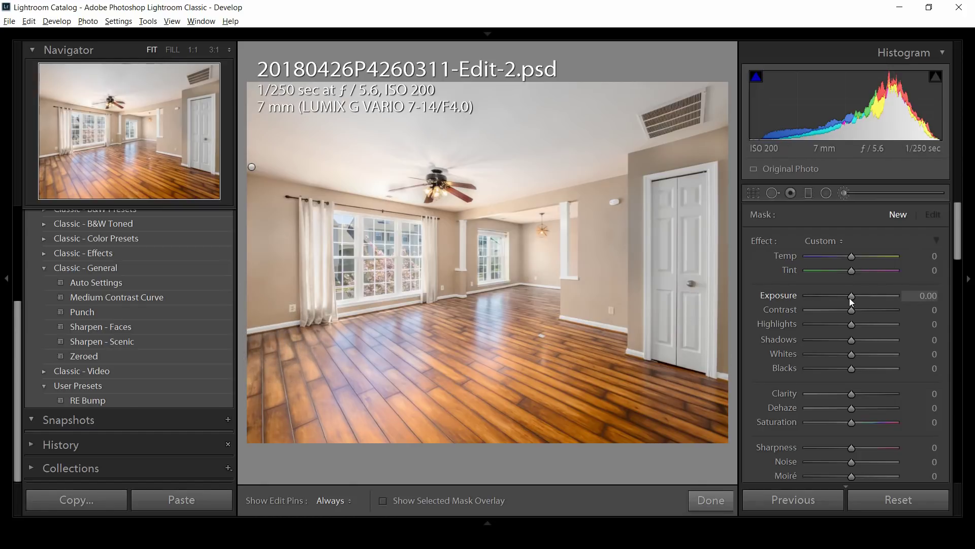
drag(851, 299, 848, 300)
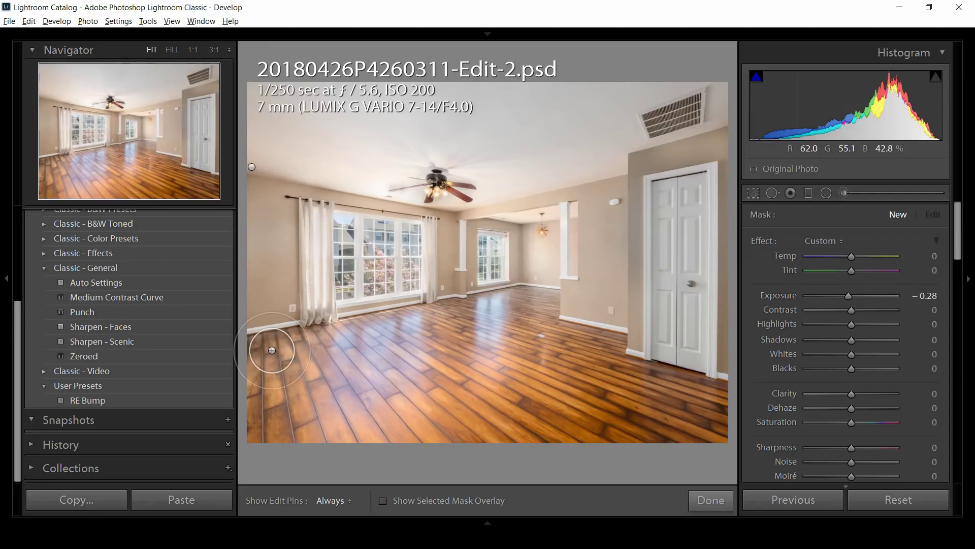
drag(272, 350, 266, 413)
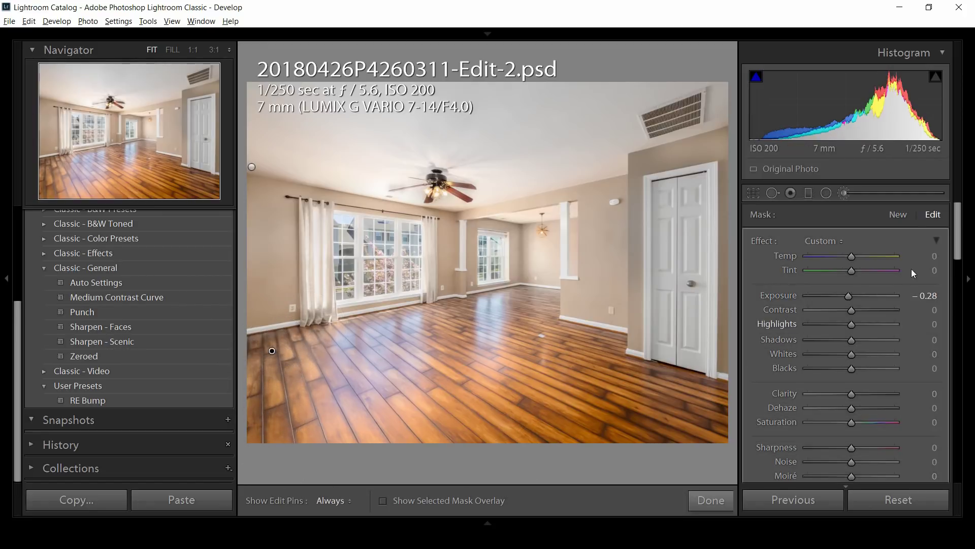
drag(853, 259, 854, 272)
click(844, 194)
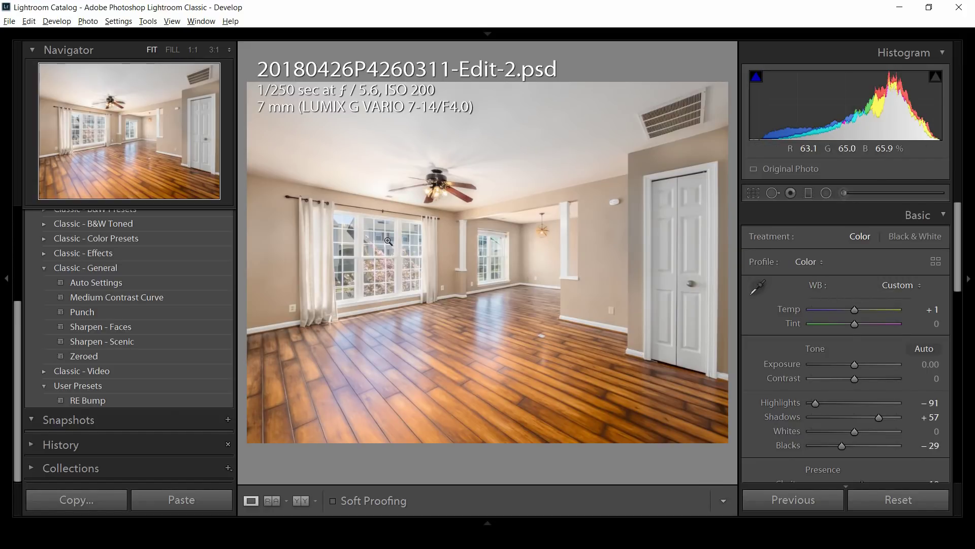
right_click(421, 74)
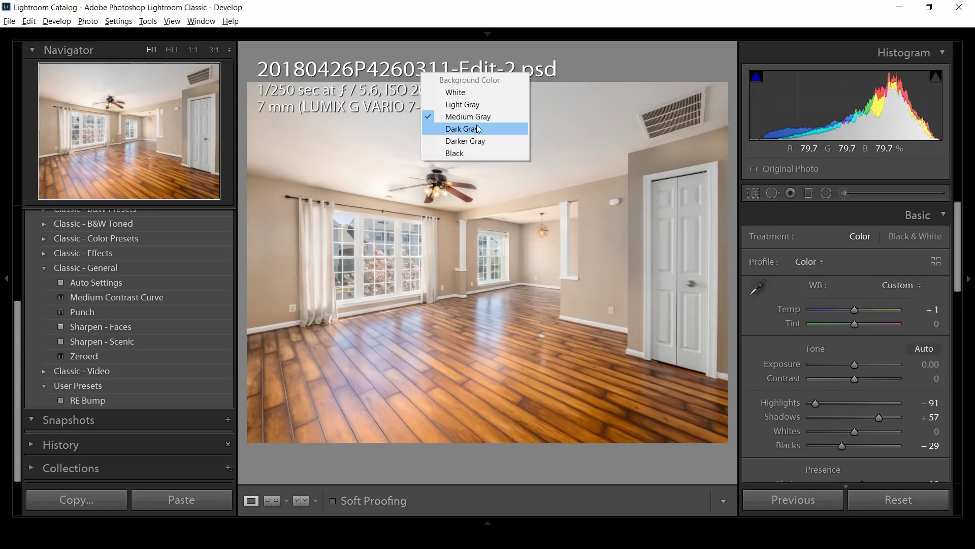
click(395, 57)
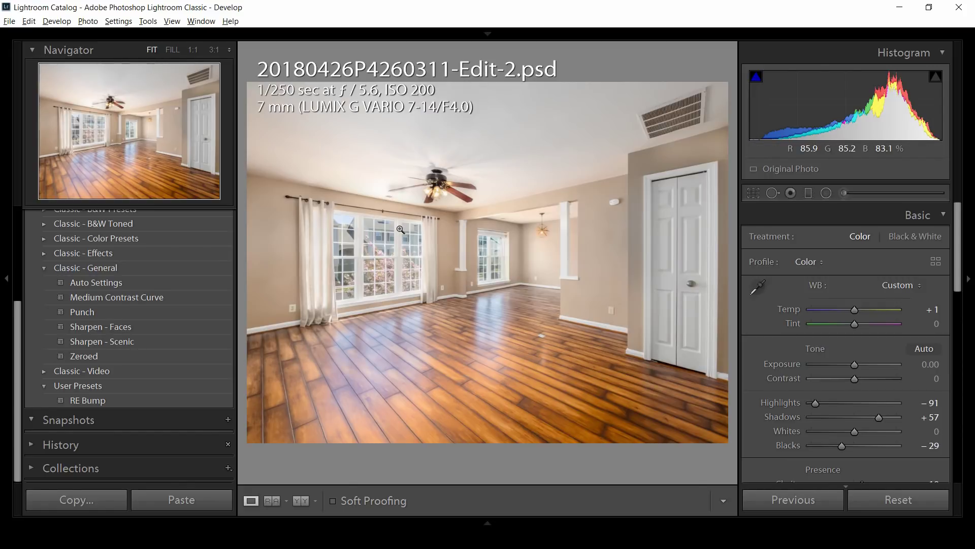
- Flag the edited PSD as a pick in the Library grid and set the file type filter to All
key(g)
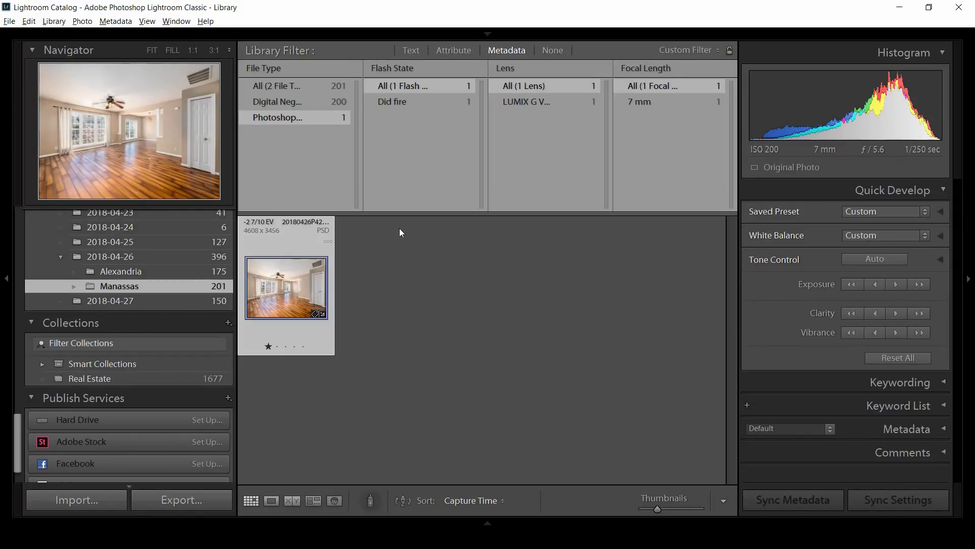
key(p)
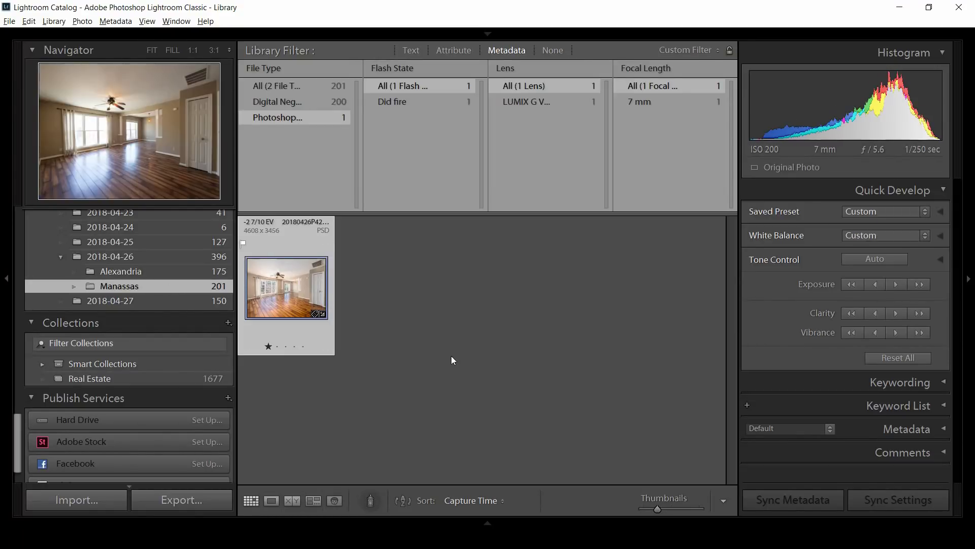
click(322, 84)
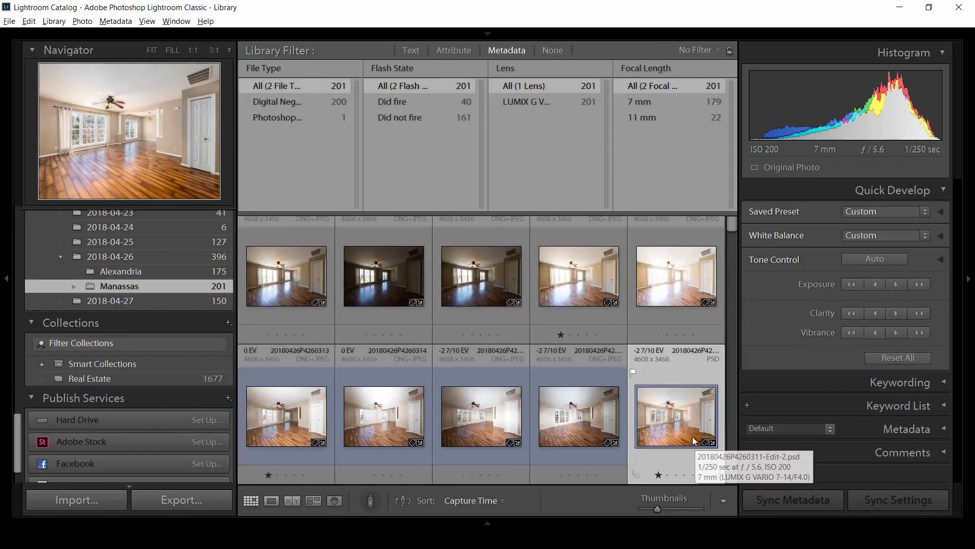
- Open 20180426P4260311-Edit-2.psd in the Develop module and heal the small white patch on the floor with a size 75 spot
double_click(690, 429)
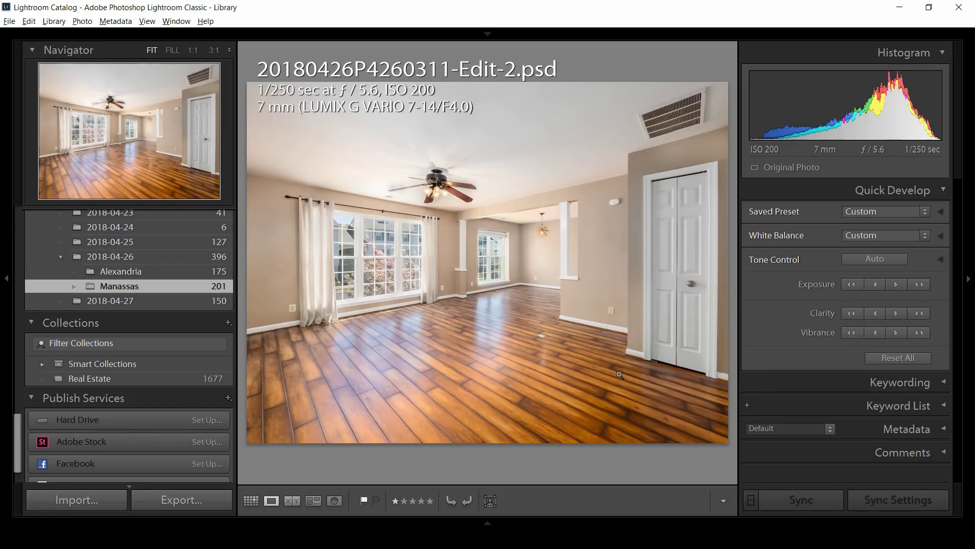
key(d)
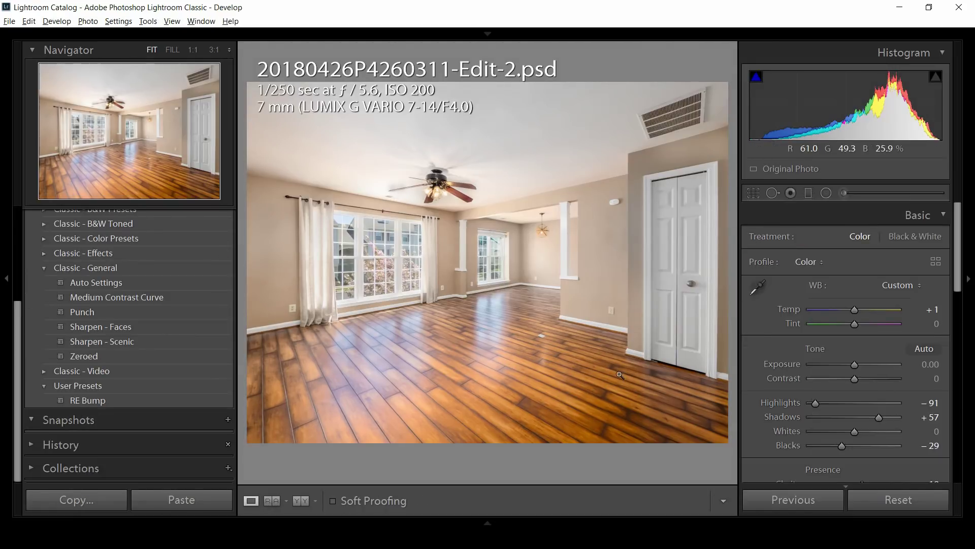
click(772, 193)
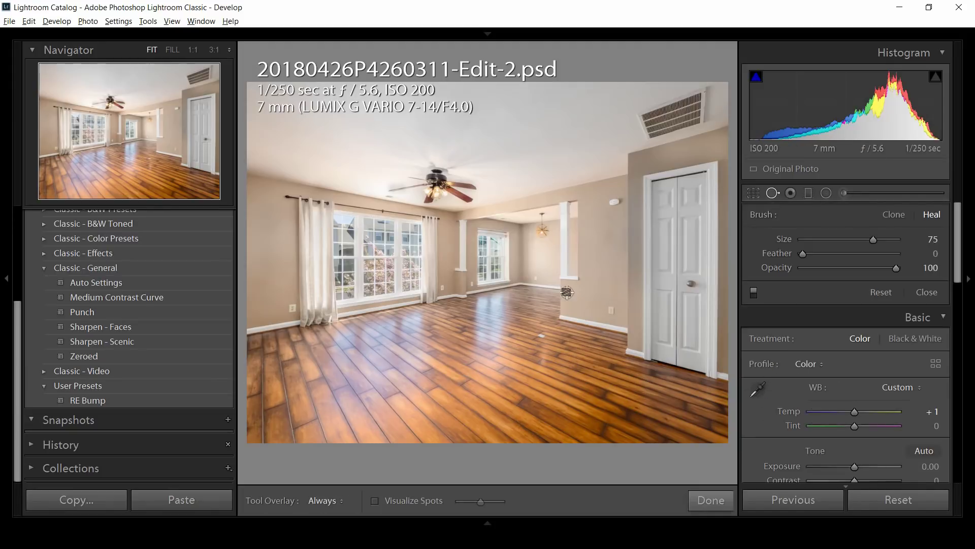
click(541, 334)
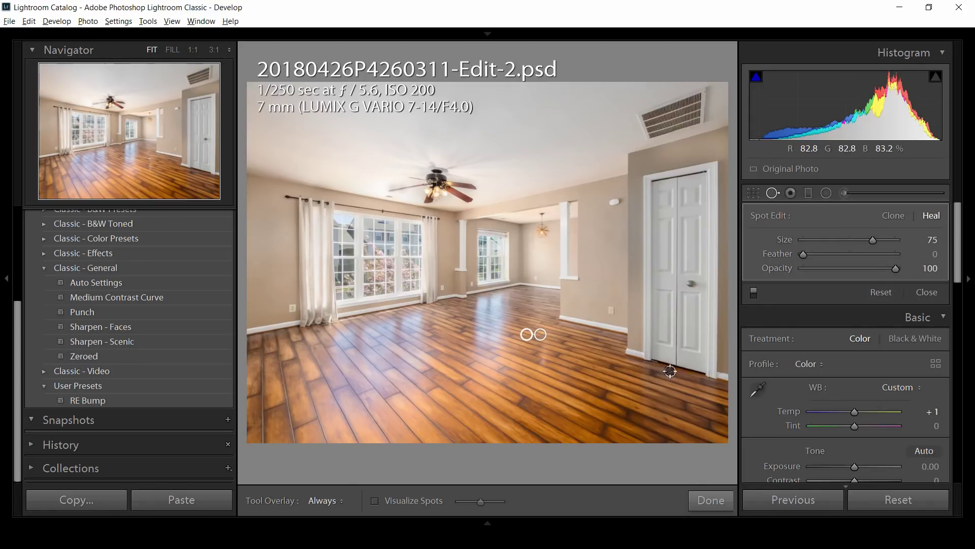
- Close spot removal and export the photo to D:\Real Estate as an sRGB JPEG at quality 94, short edge 1080 pixels
click(774, 194)
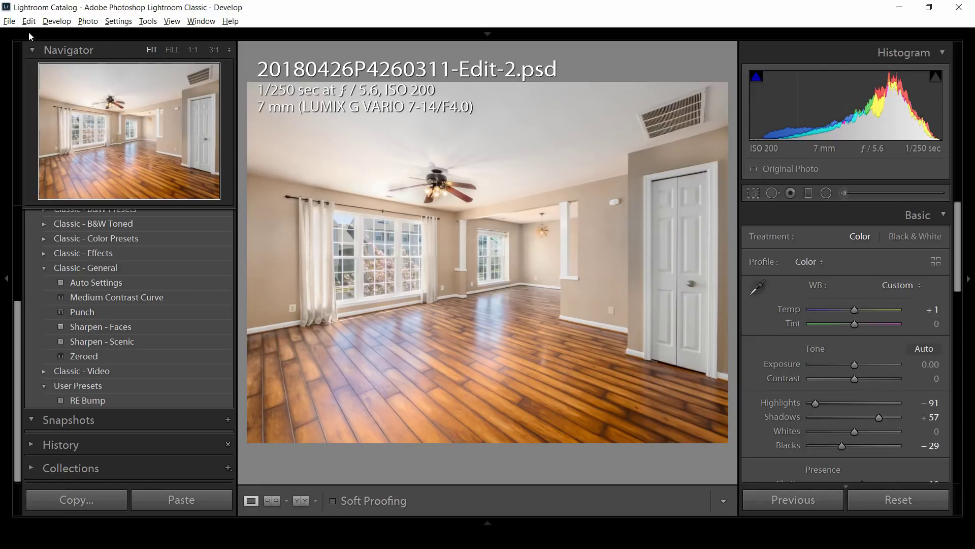
click(11, 23)
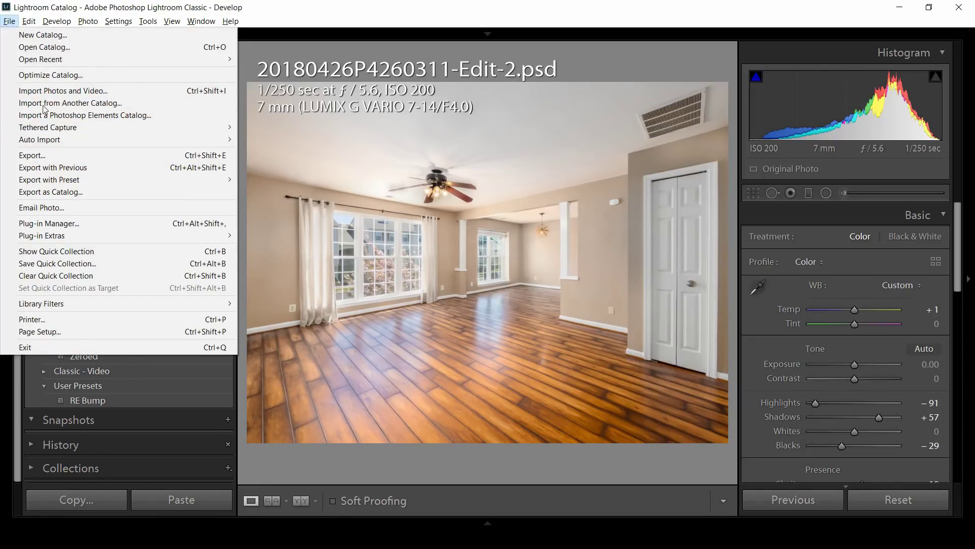
click(65, 155)
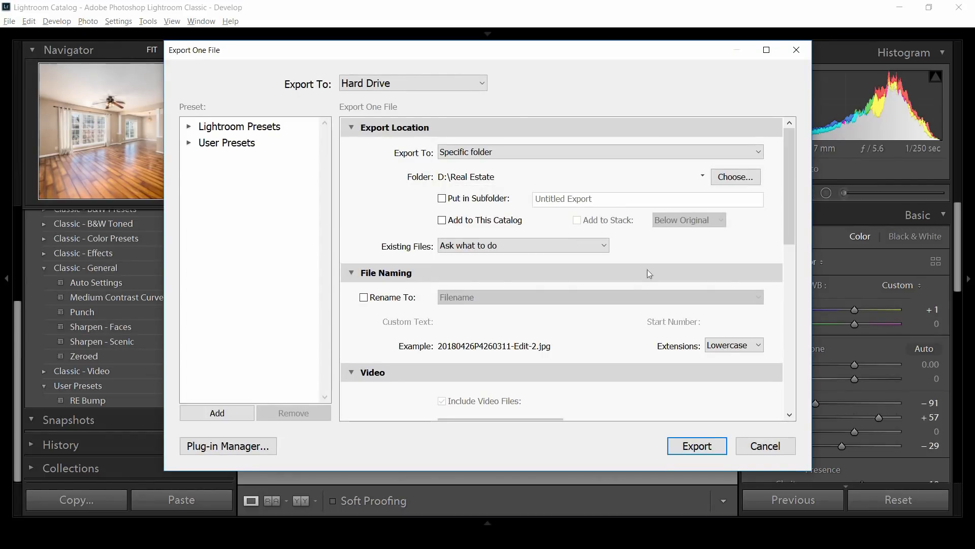
drag(792, 178, 647, 322)
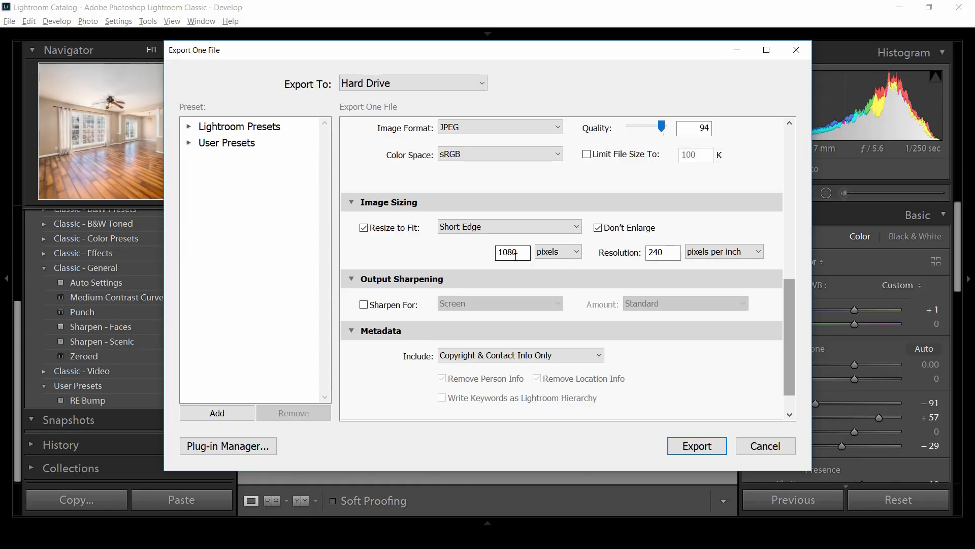
click(697, 446)
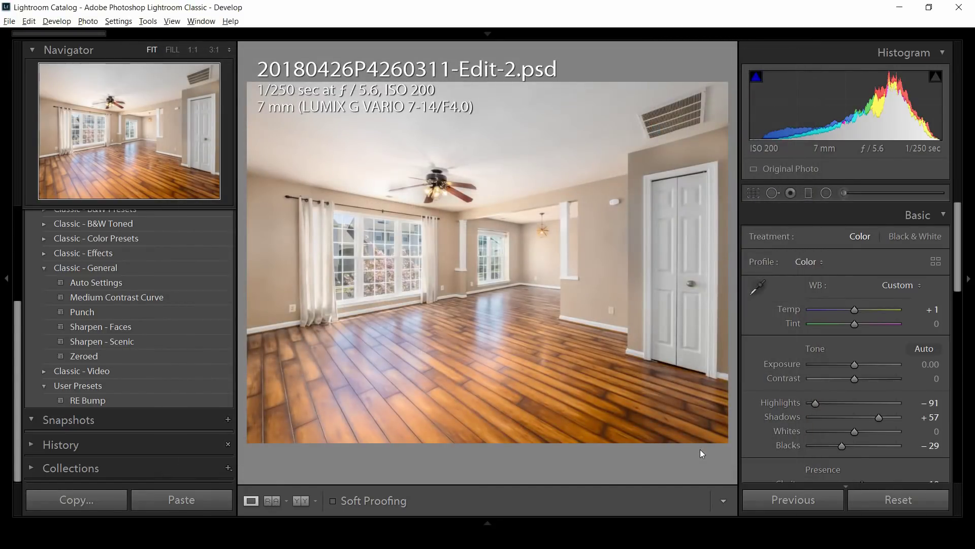
- Merge the five bracketed ambient exposures from the Library grid into an HDR with Auto Align, Auto Settings and Deghost None
key(g)
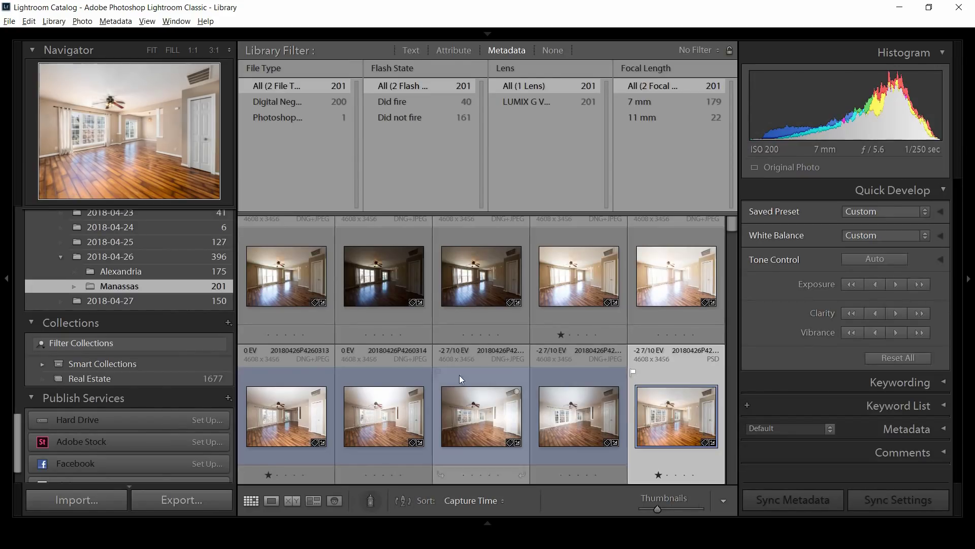
scroll(393, 321, up, 1)
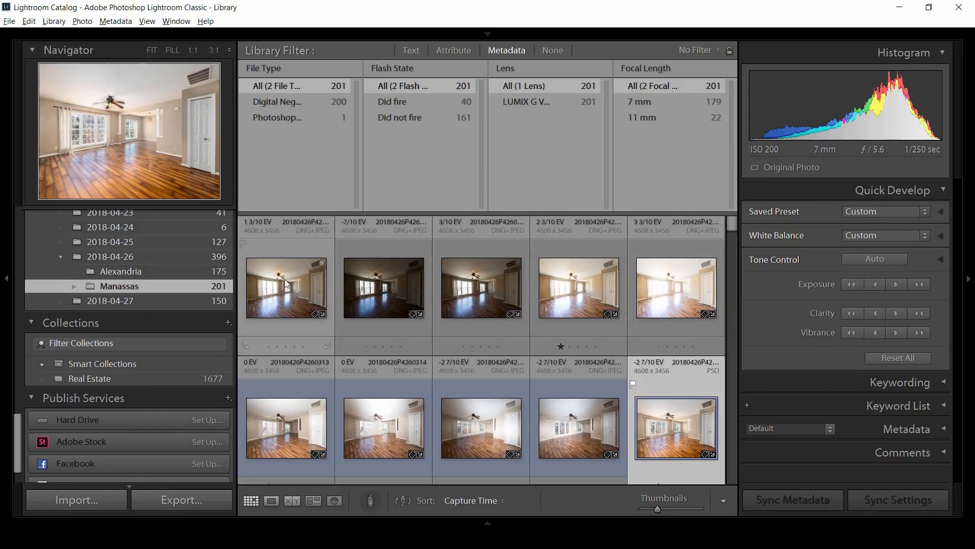
click(284, 241)
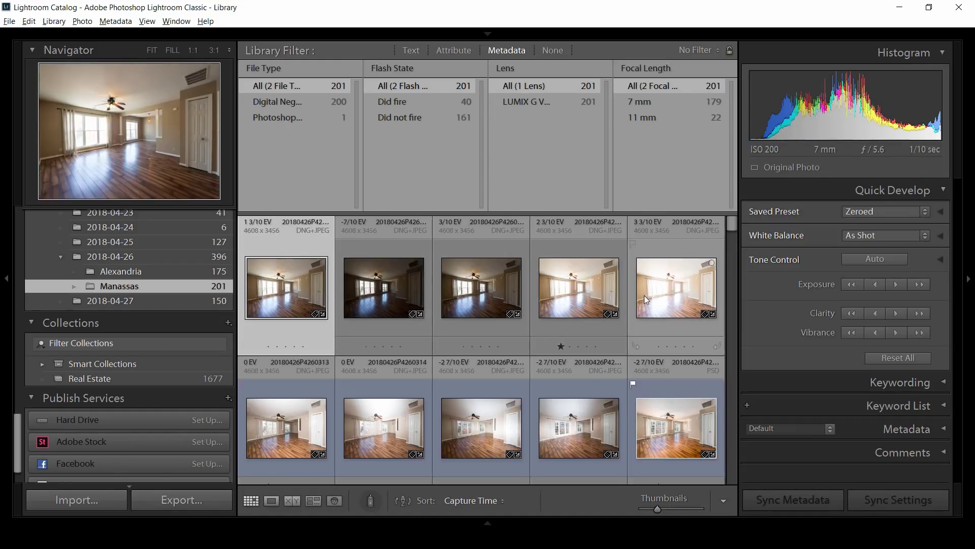
shift+click(671, 283)
right_click(671, 284)
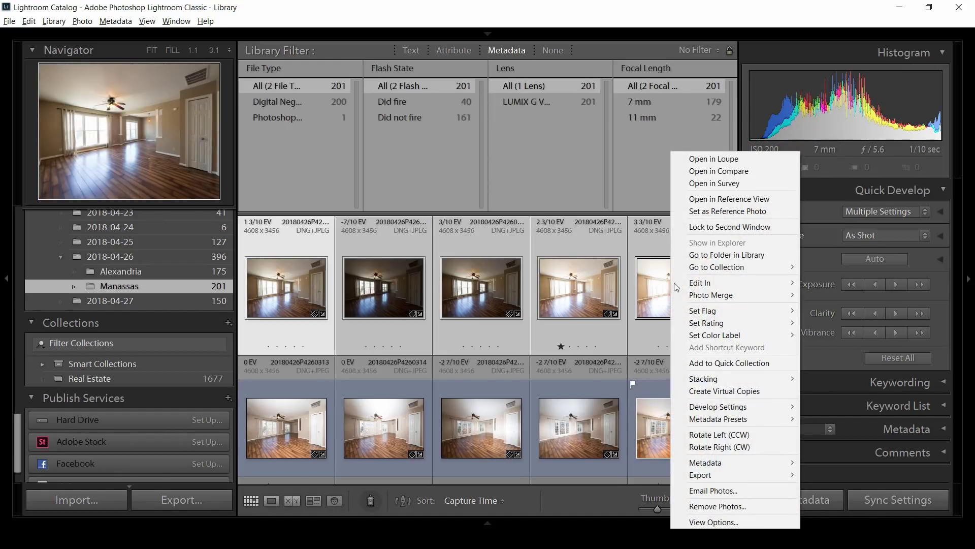
mouse_move(724, 299)
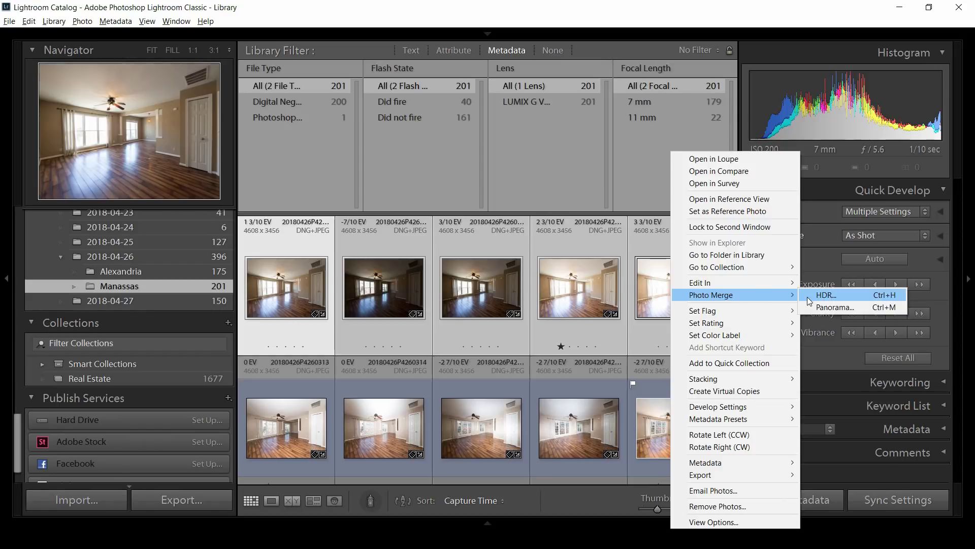
click(809, 300)
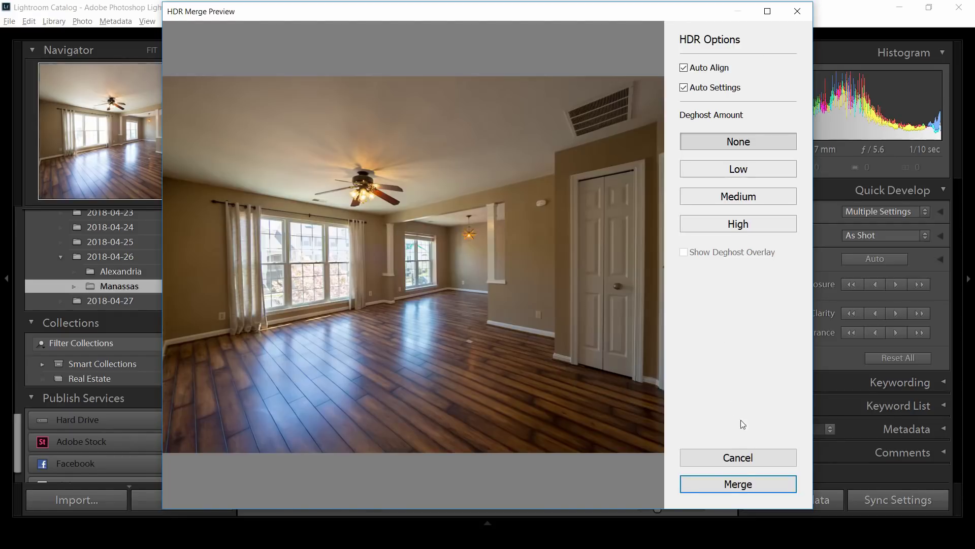
click(735, 489)
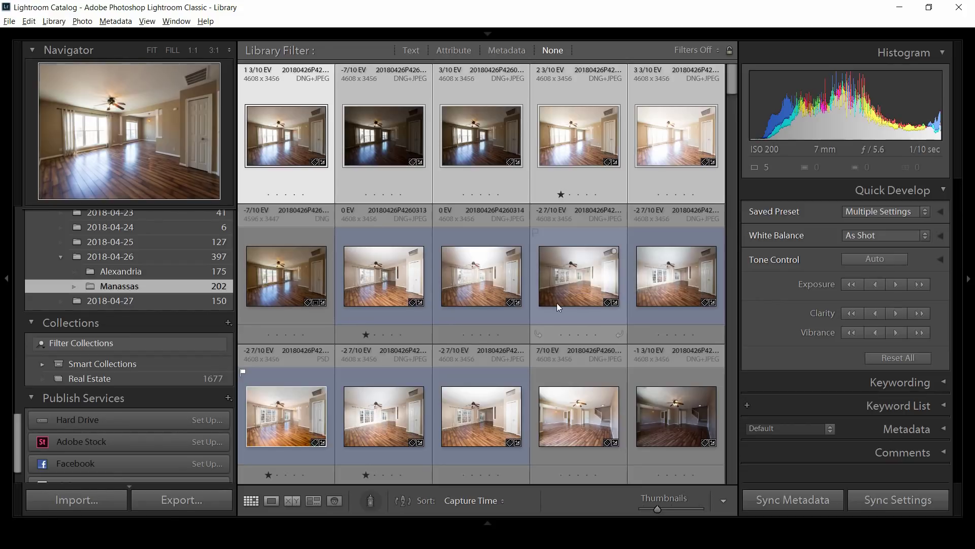
- Open 20180426P4260308-HDR.dng in the Develop module and apply the RE Bump user preset
click(264, 268)
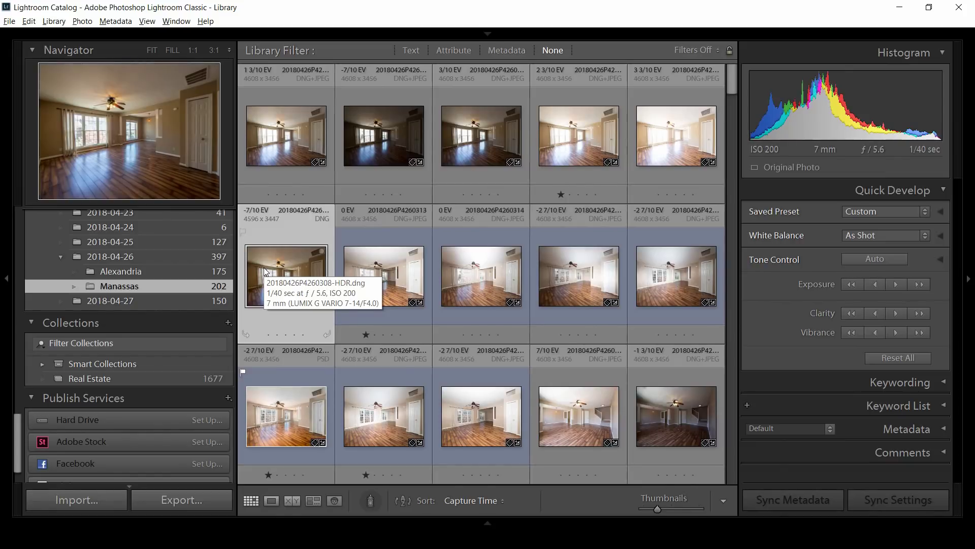
click(279, 227)
double_click(265, 262)
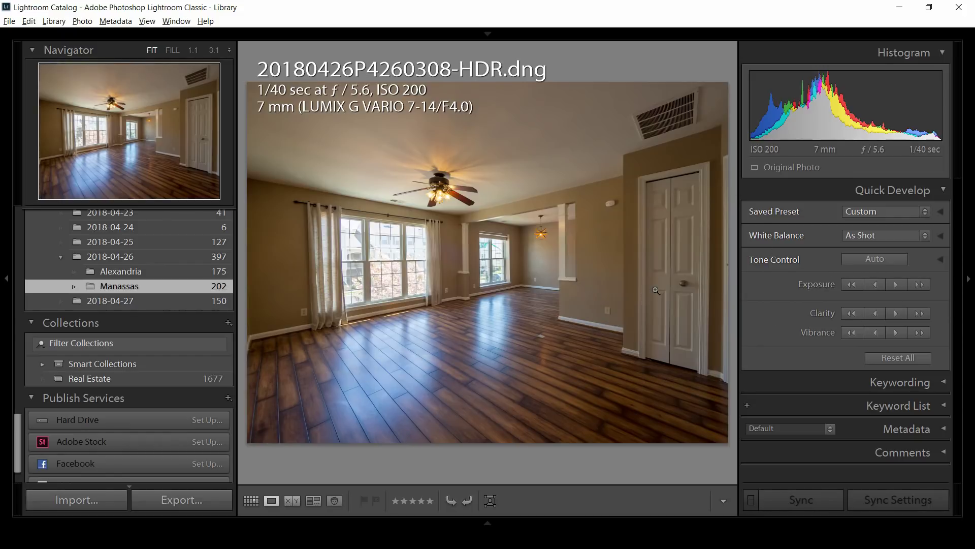
key(d)
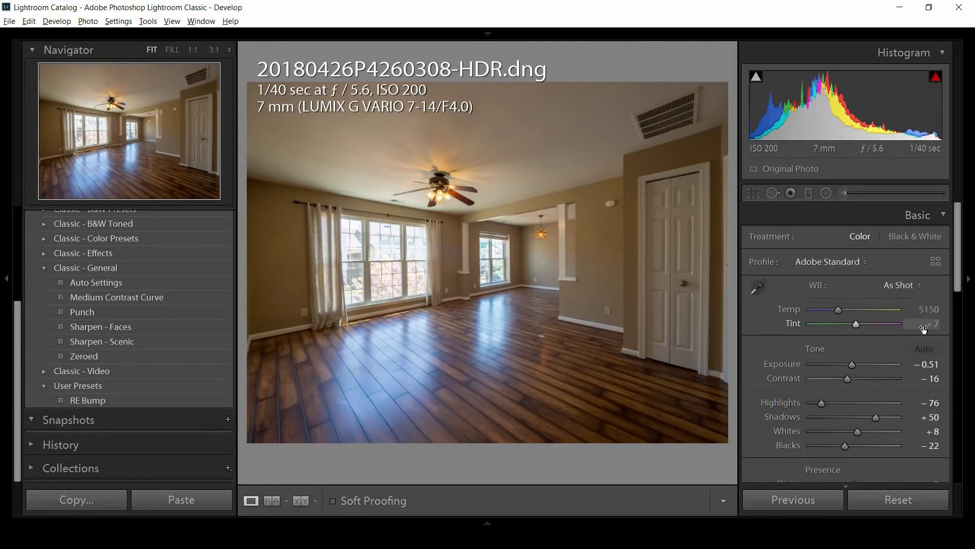
scroll(958, 300, down, 2)
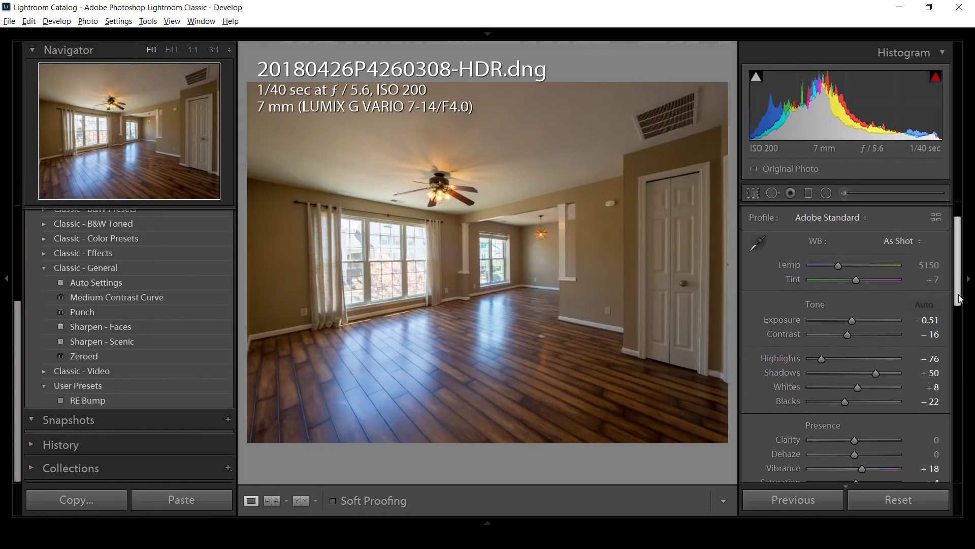
click(144, 400)
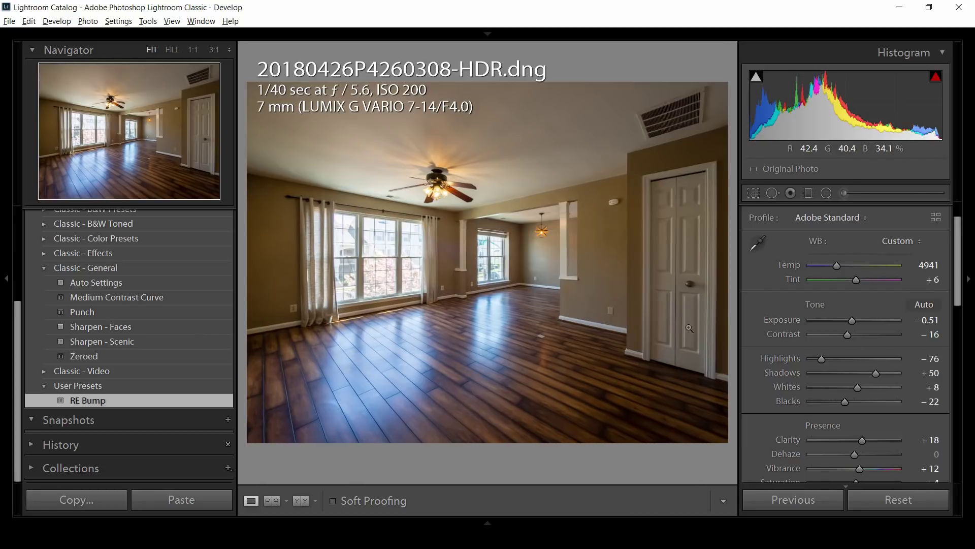
- Set Exposure to +0.54, Highlights to −100 and Shadows to +100, and sample the white balance from the white patch on the floor
double_click(852, 321)
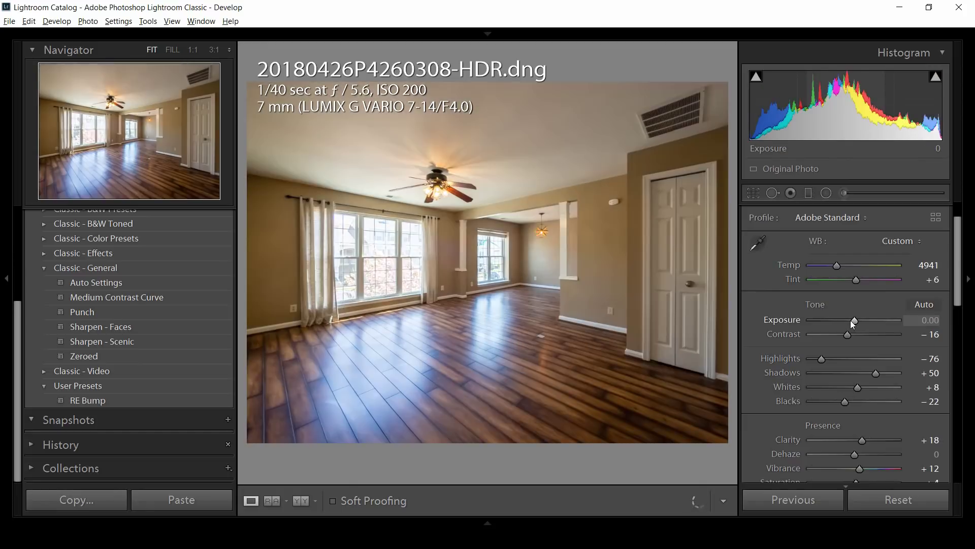
drag(851, 321, 856, 324)
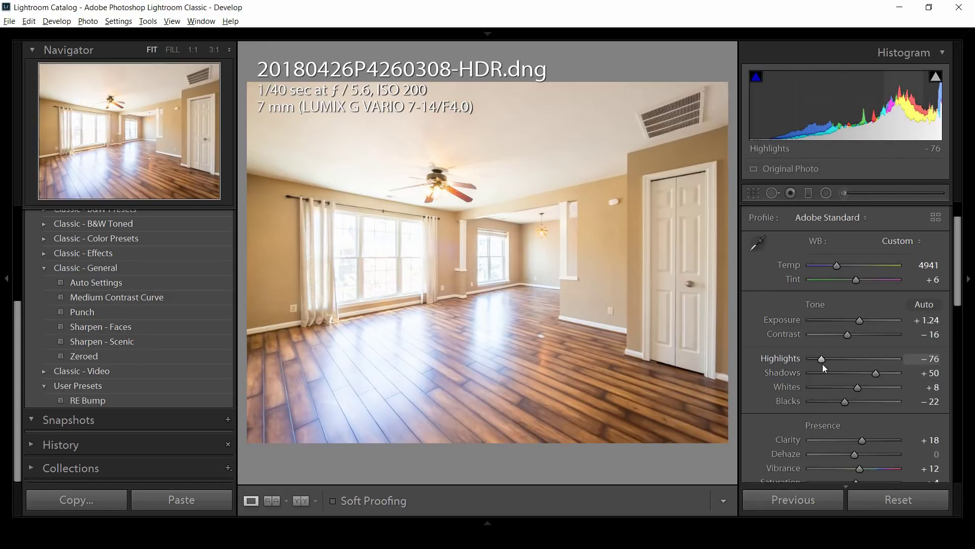
drag(822, 363, 782, 365)
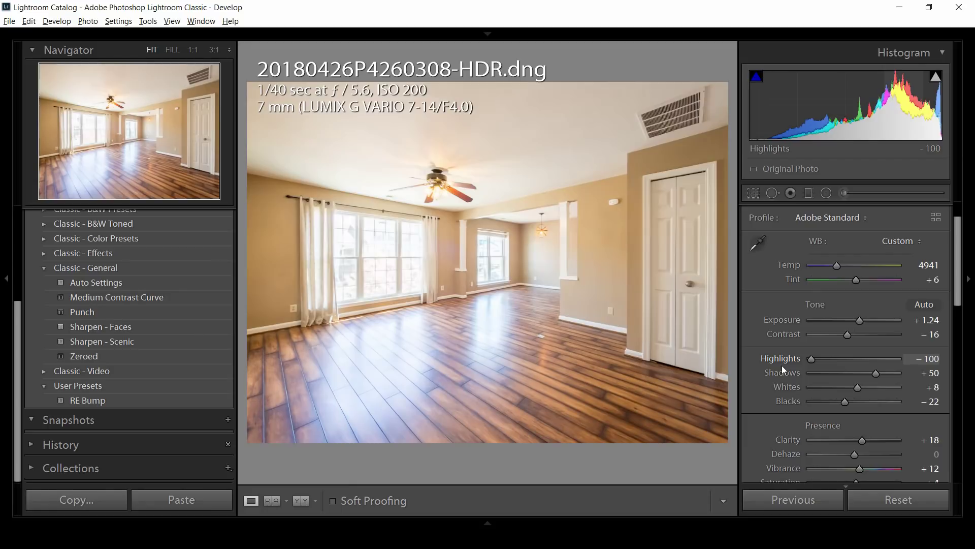
drag(876, 376, 925, 374)
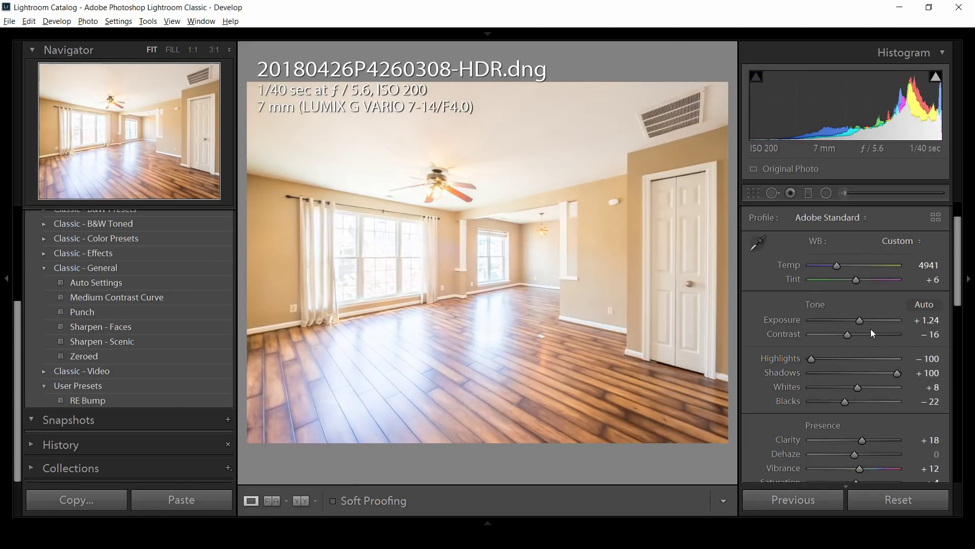
scroll(861, 323, down, 6)
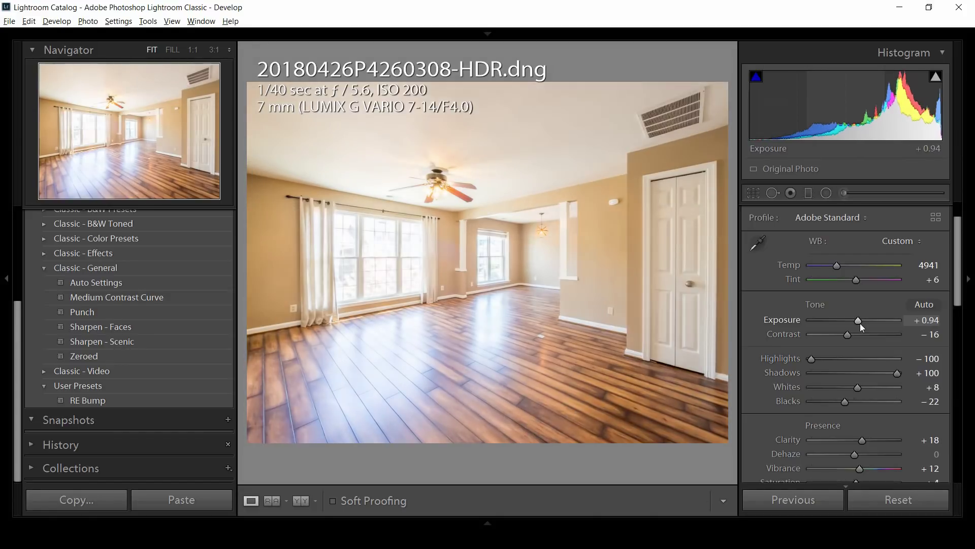
scroll(861, 323, down, 1)
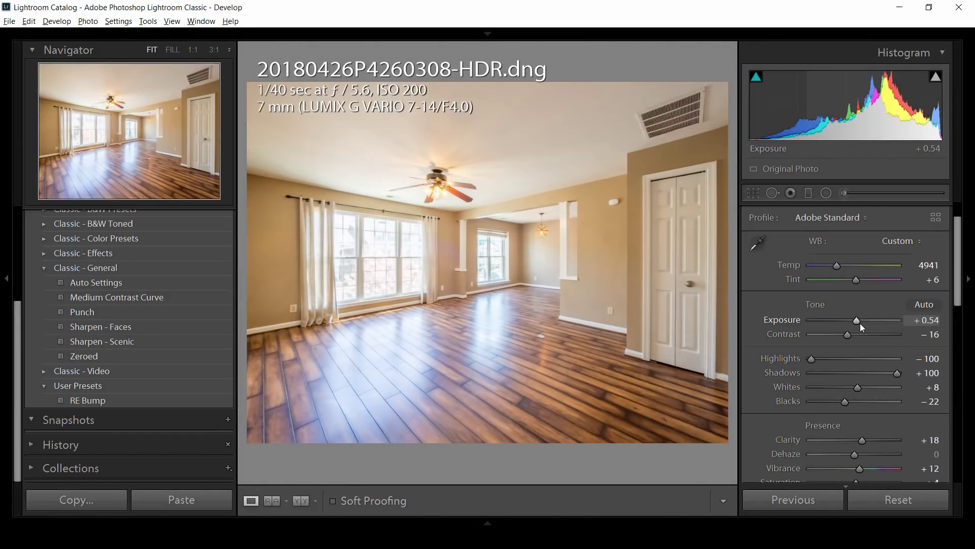
scroll(861, 323, down, 1)
scroll(860, 323, up, 1)
click(758, 243)
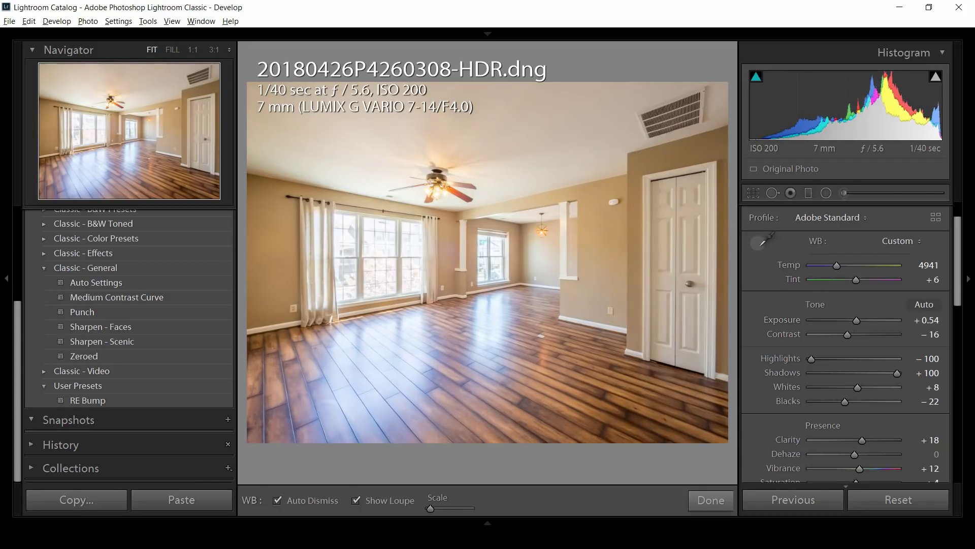
click(541, 336)
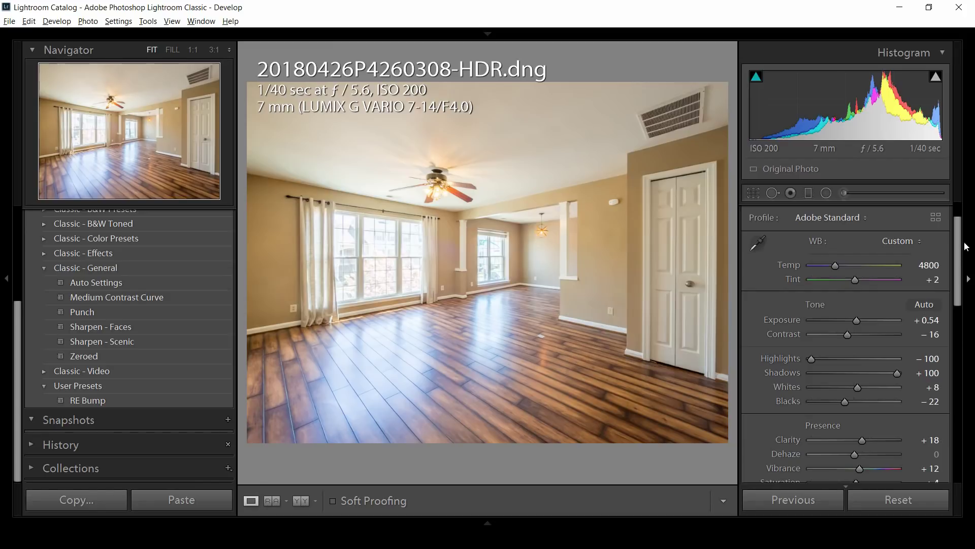
- Paint over the large and small windows with an adjustment brush reset to zero and set to Highlights −94
click(845, 194)
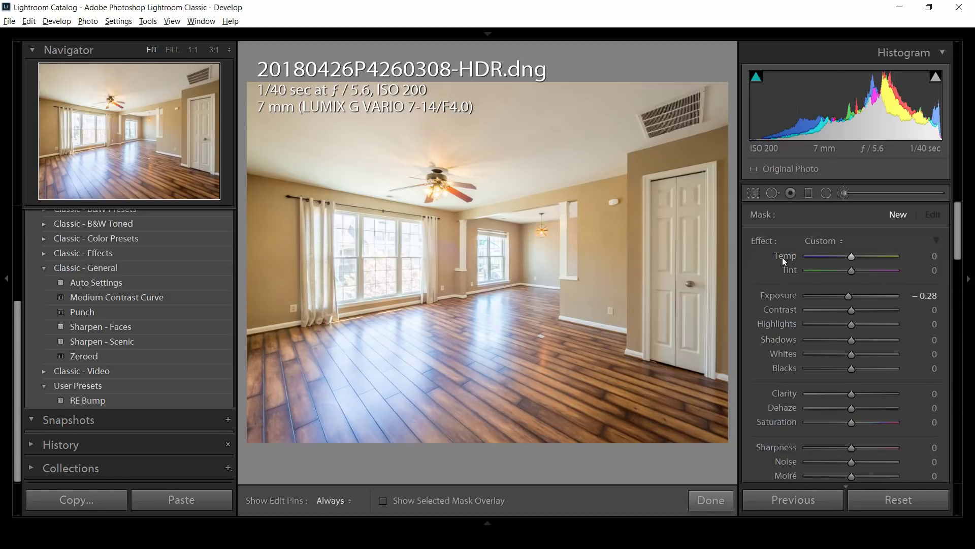
double_click(760, 239)
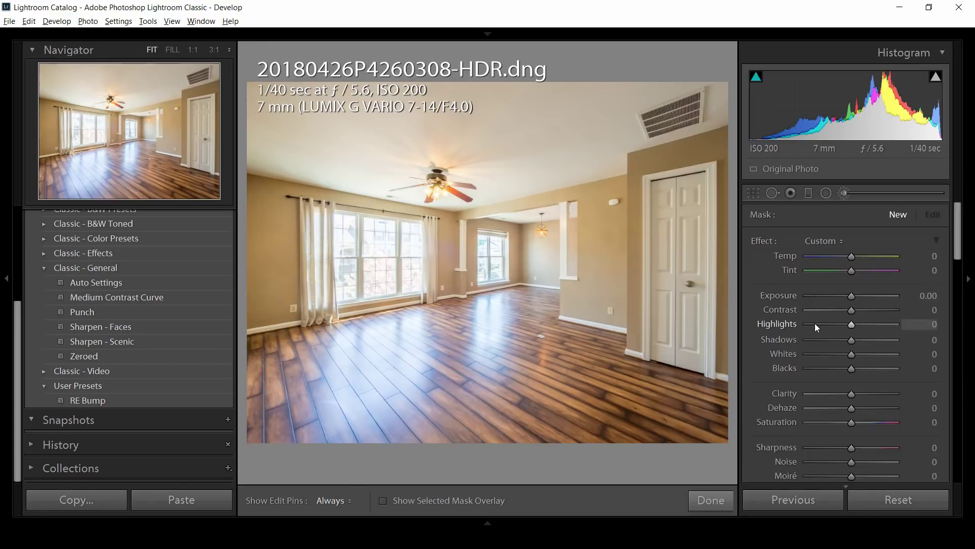
drag(815, 323, 810, 324)
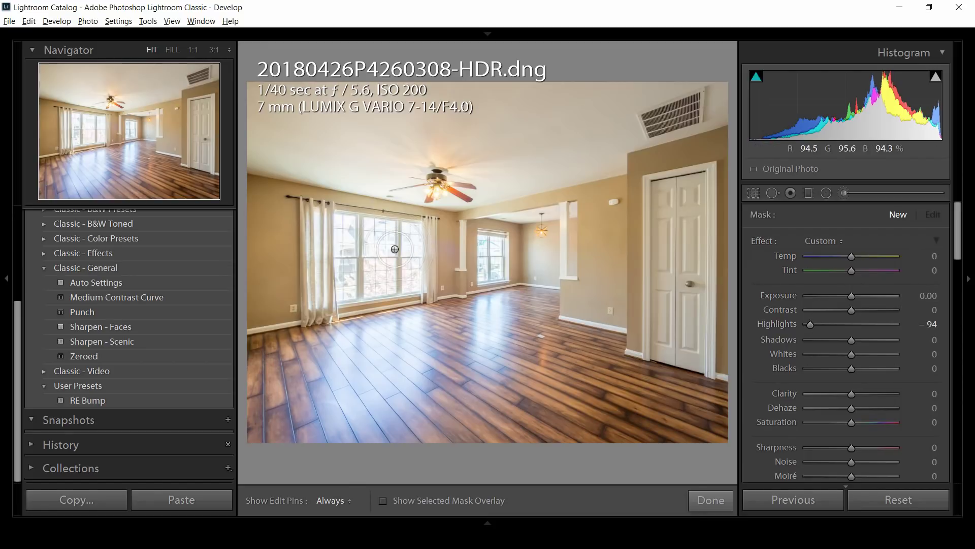
key(h)
mouse_move(353, 234)
mouse_down()
mouse_move(389, 291)
mouse_move(406, 244)
mouse_move(417, 260)
mouse_move(415, 246)
mouse_move(466, 231)
mouse_move(489, 240)
mouse_move(500, 265)
mouse_up()
key(h)
key(h)
key(h)
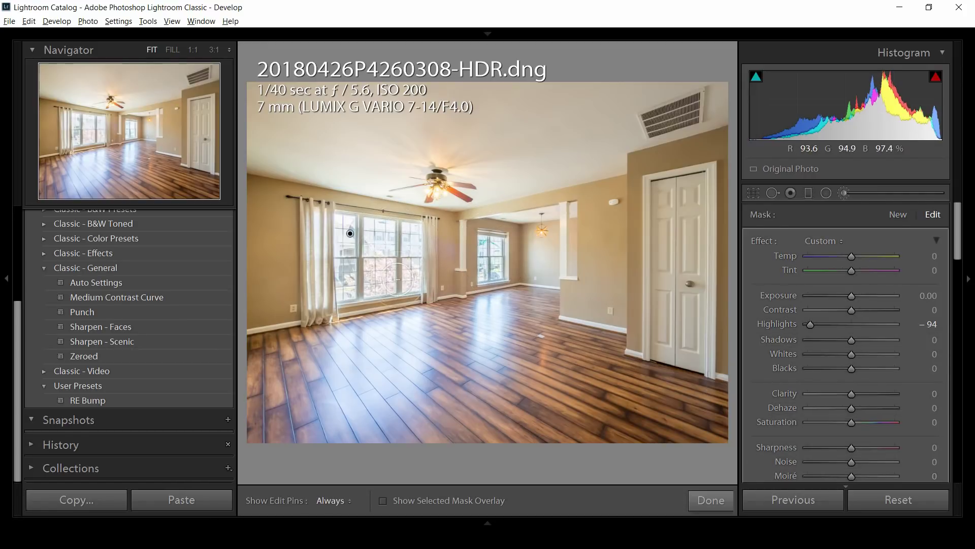
key(h)
mouse_move(356, 279)
mouse_down()
mouse_move(333, 239)
mouse_move(351, 231)
mouse_up()
key(h)
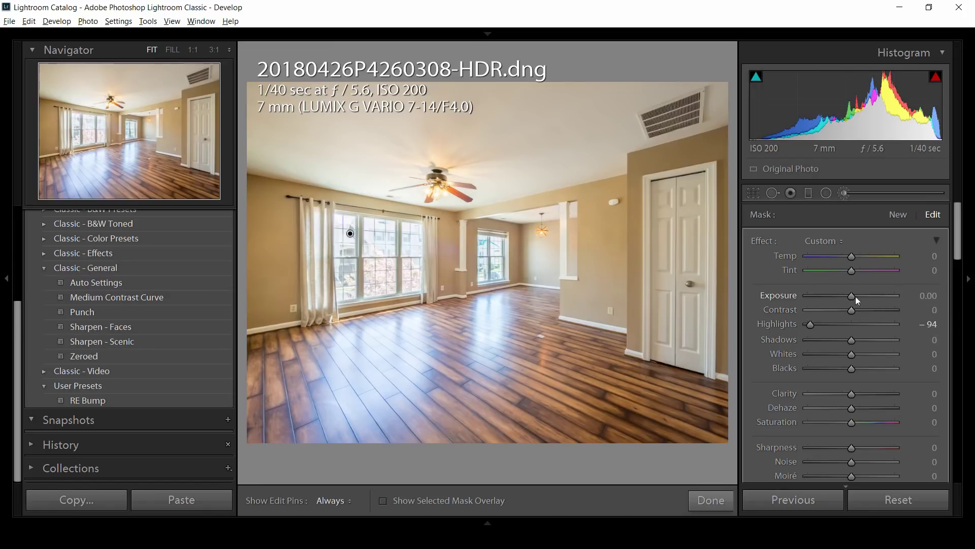
- Set the window brush mask's Temp to 29 and extend it over the bluish window reflections on the floor
drag(852, 259, 855, 260)
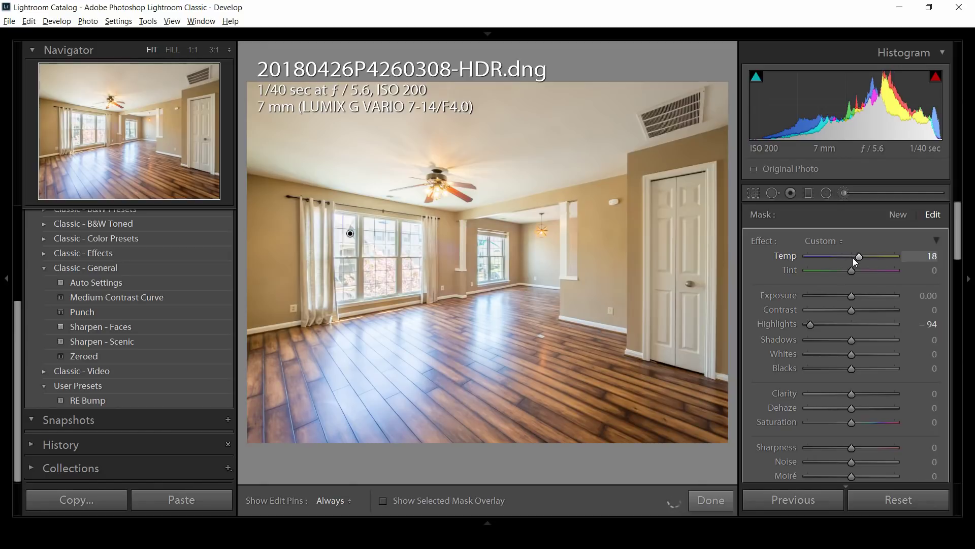
scroll(853, 258, up, 5)
scroll(852, 258, up, 3)
key(h)
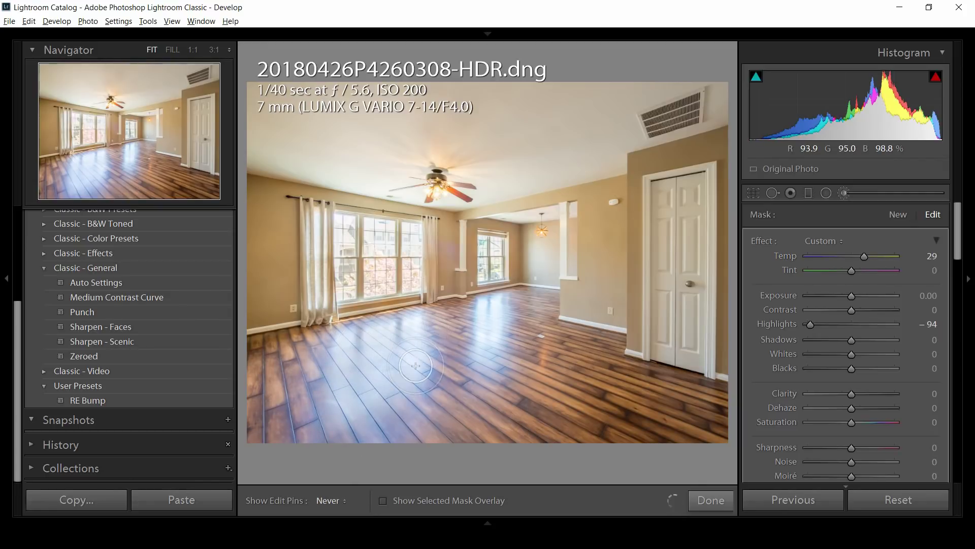
mouse_move(365, 333)
mouse_down()
mouse_move(325, 417)
mouse_move(489, 300)
mouse_up()
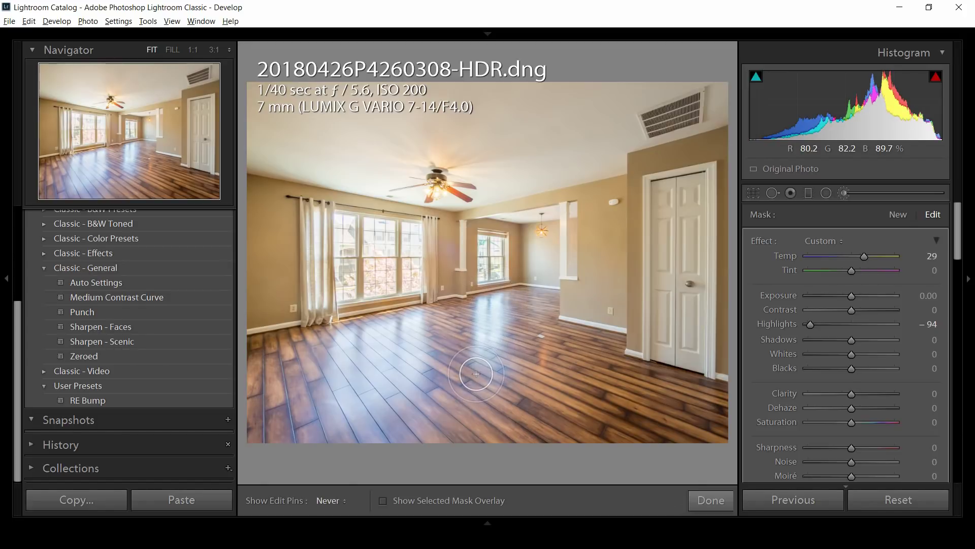
key(h)
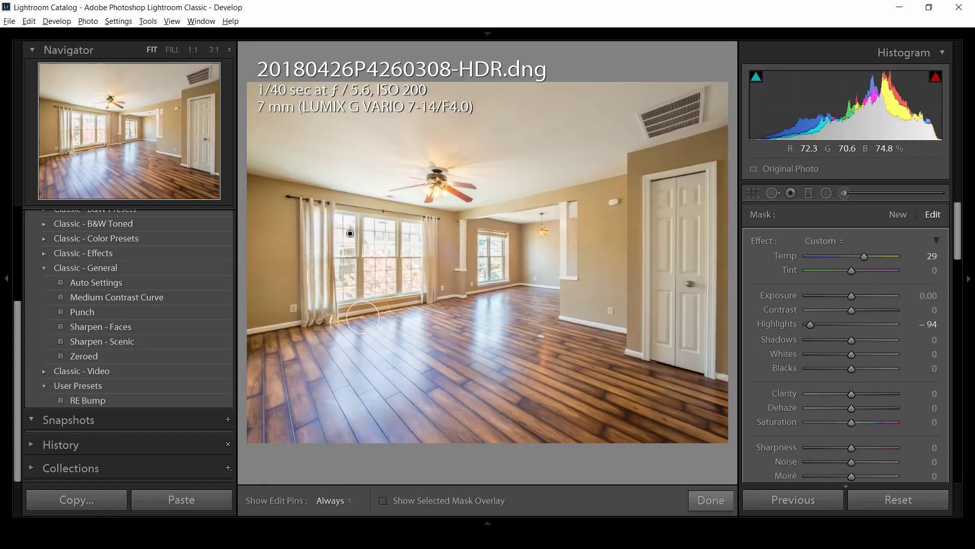
key(h)
key(h)
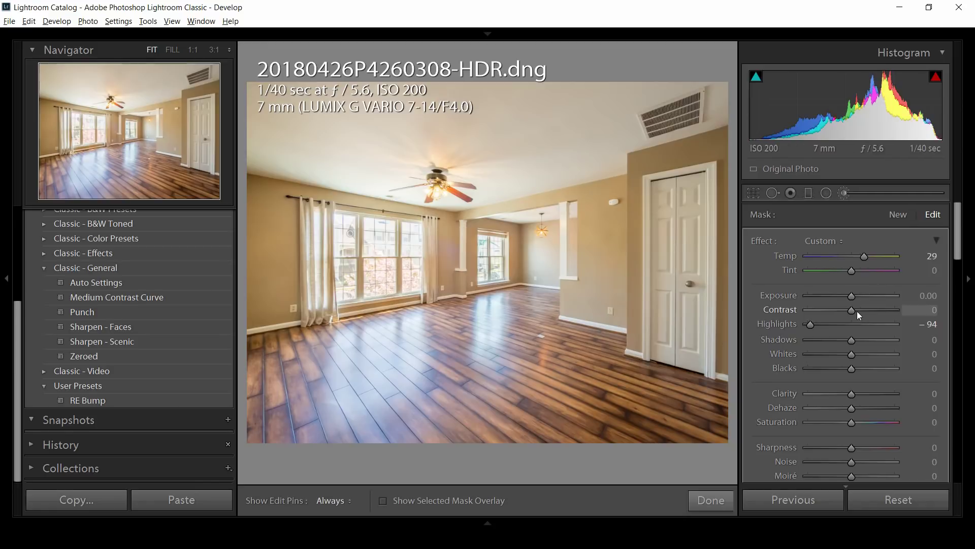
- Try lower Exposure values down to −2.30 on the window brush mask and reset its Exposure to 0
scroll(853, 298, down, 2)
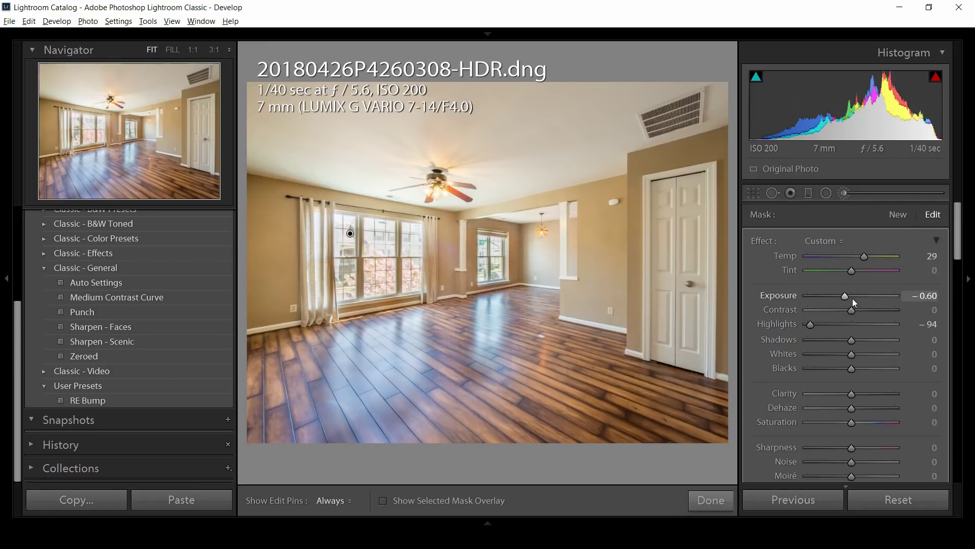
scroll(854, 299, down, 2)
scroll(852, 297, up, 6)
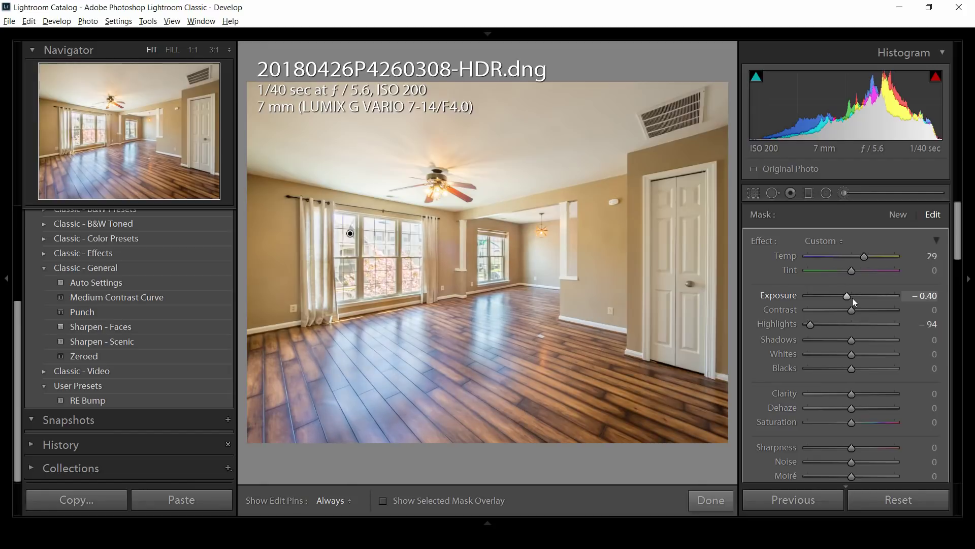
scroll(852, 297, down, 11)
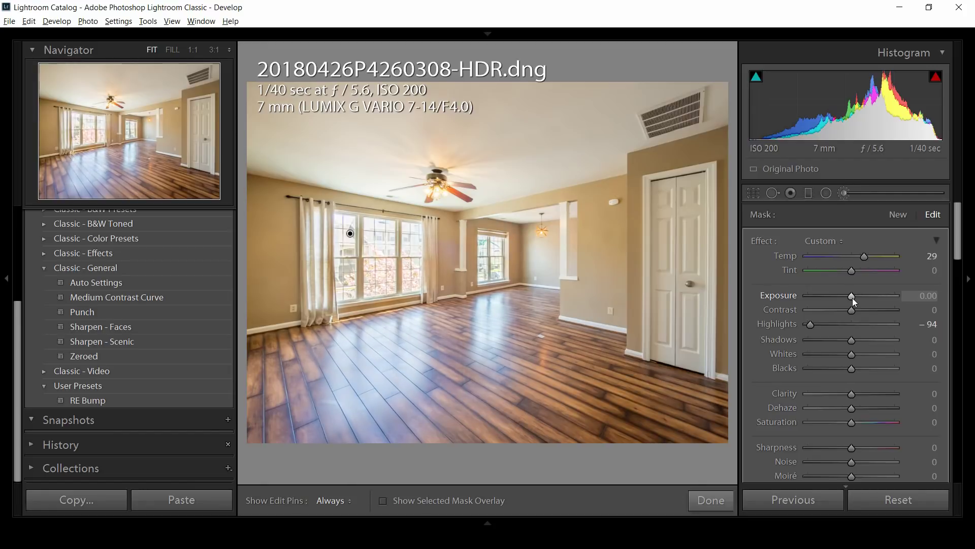
scroll(852, 298, down, 11)
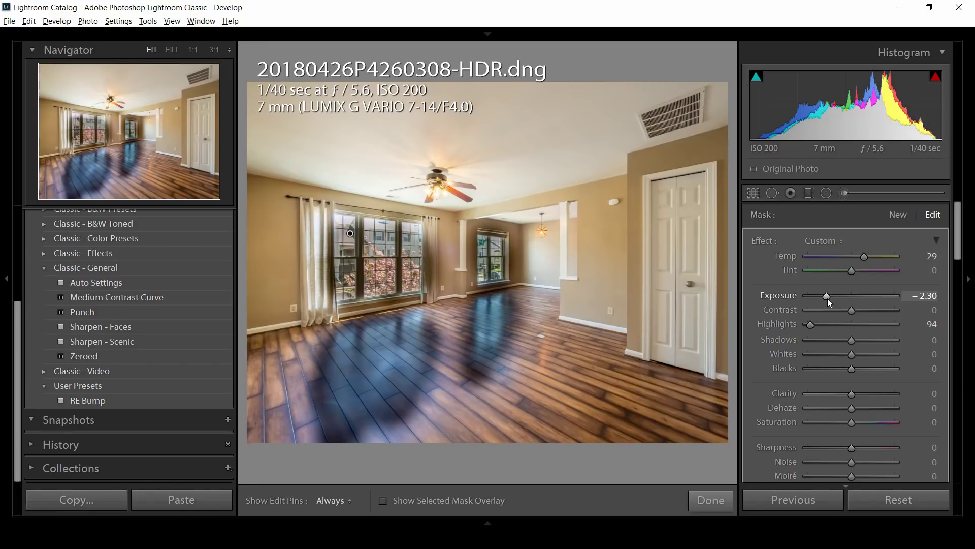
double_click(827, 298)
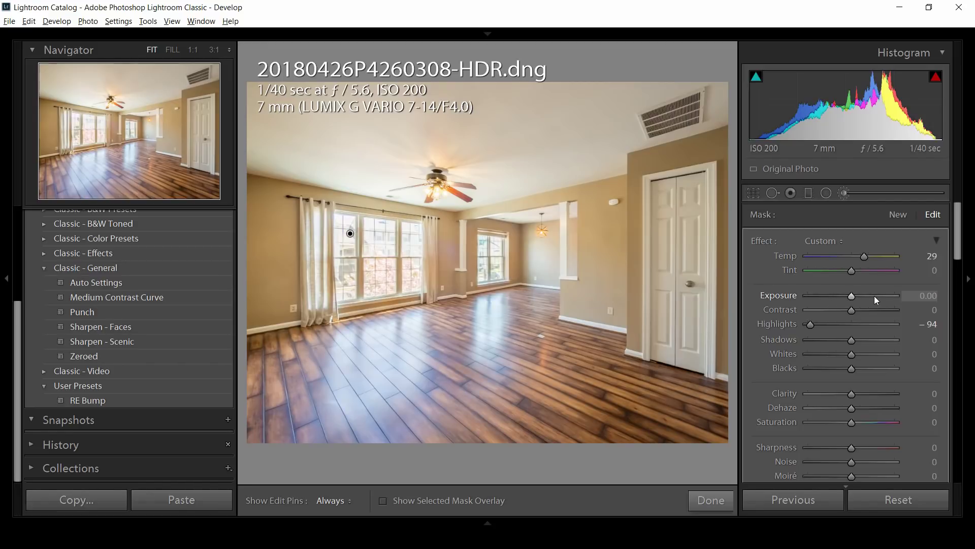
scroll(854, 297, down, 2)
scroll(854, 297, down, 2)
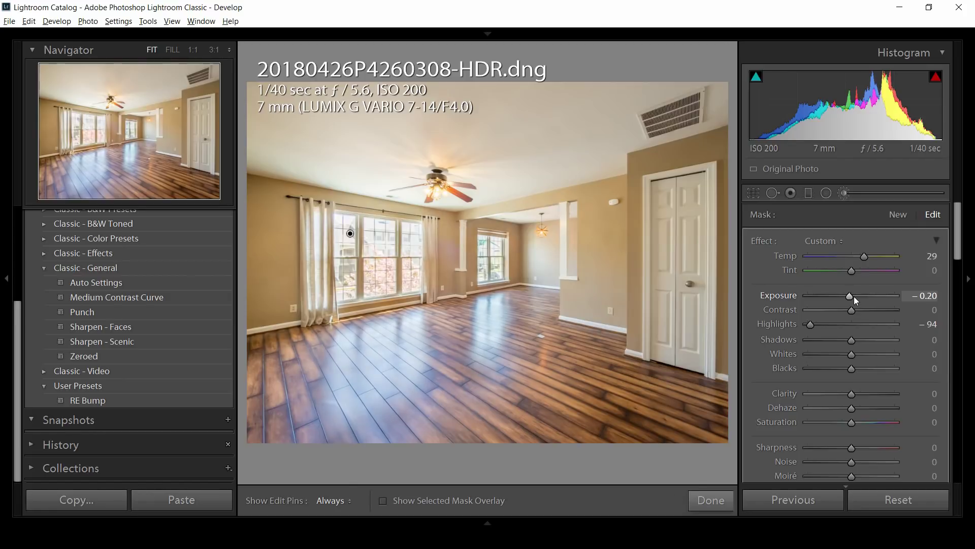
scroll(854, 297, up, 2)
scroll(855, 297, up, 2)
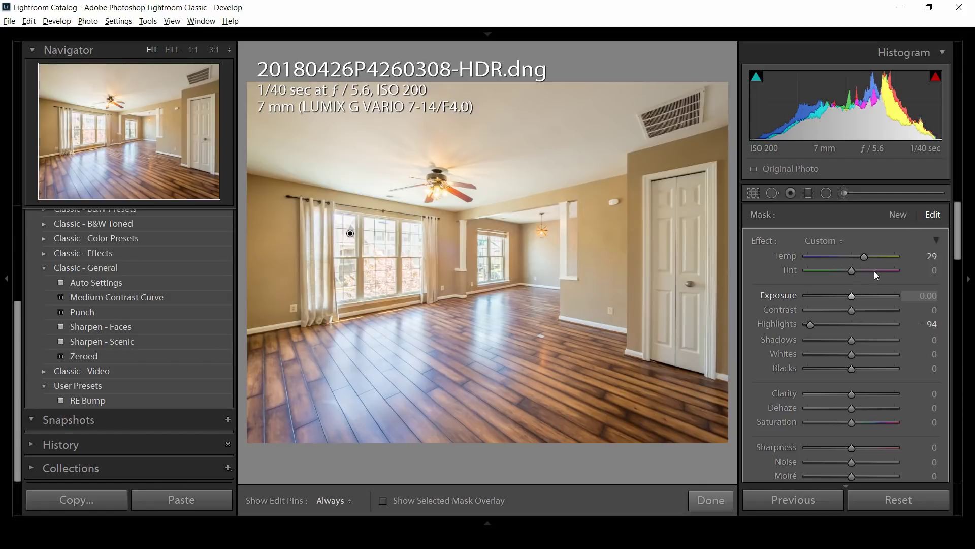
- Try a new adjustment brush mask with Exposure −0.51 and Highlights −94 over the large window, and delete it
click(906, 214)
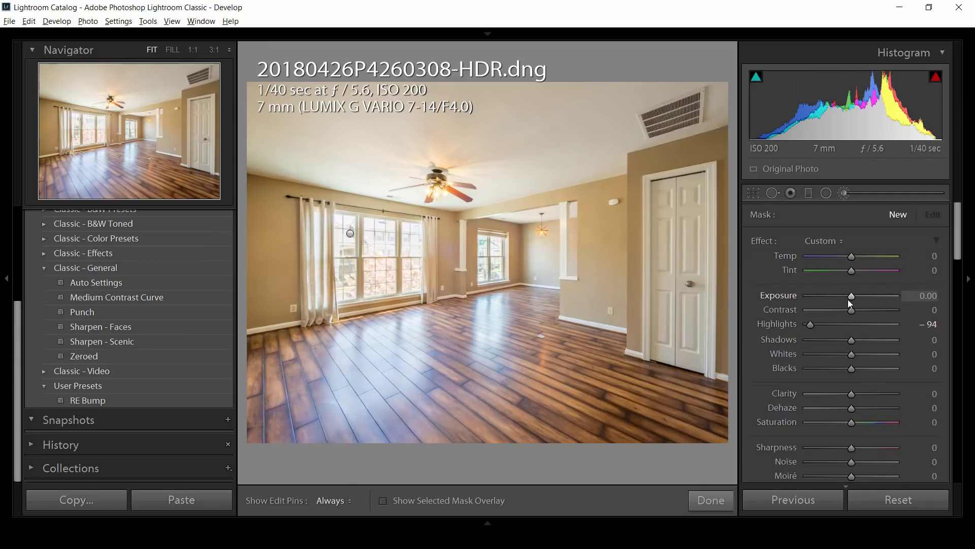
drag(849, 300, 843, 300)
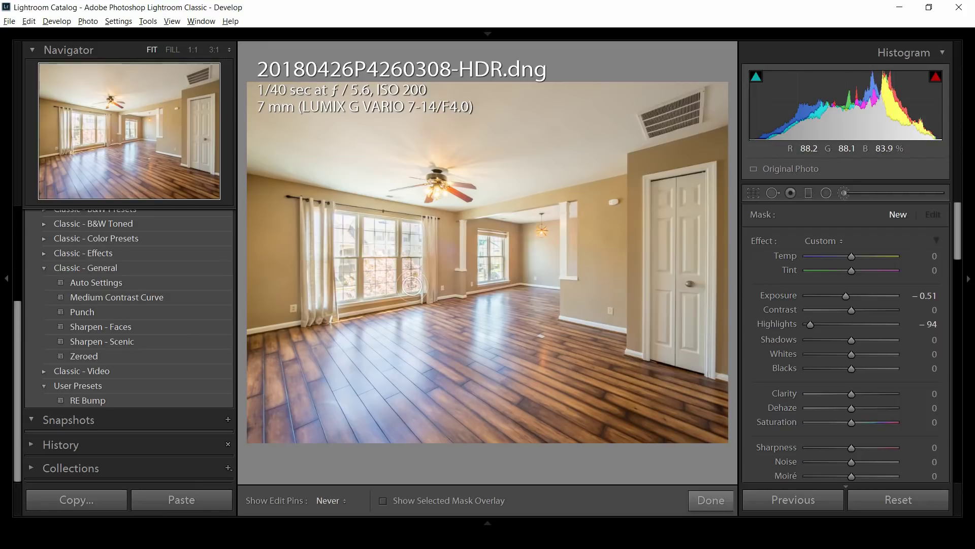
click(409, 232)
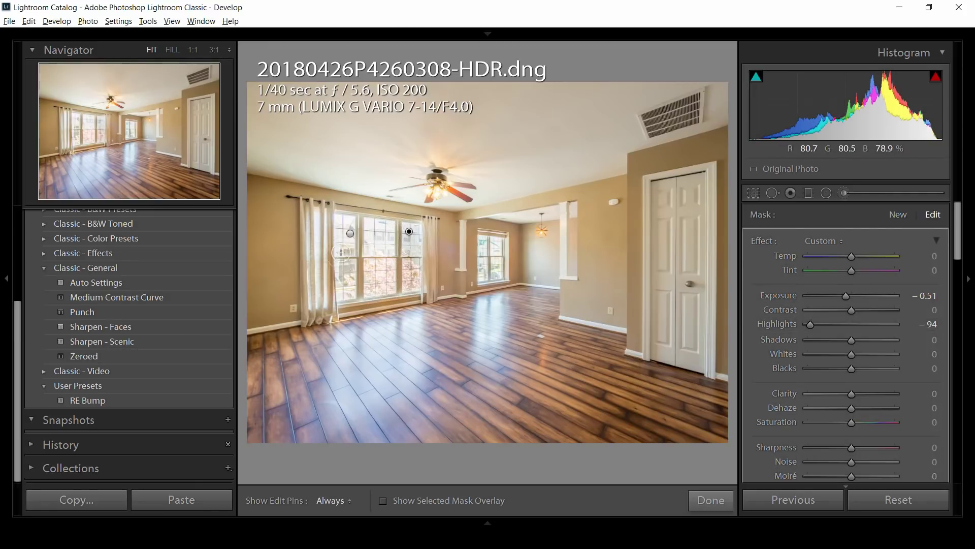
key(h)
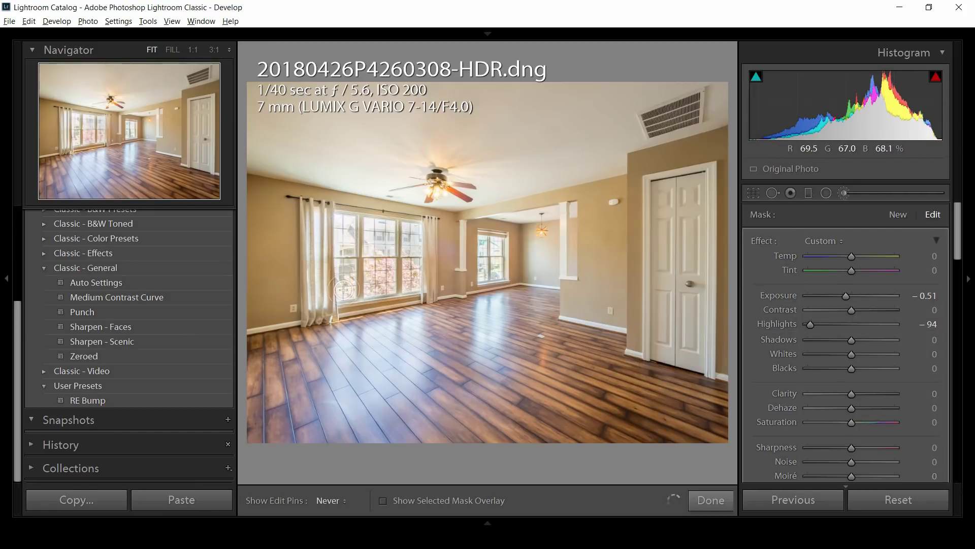
key(h)
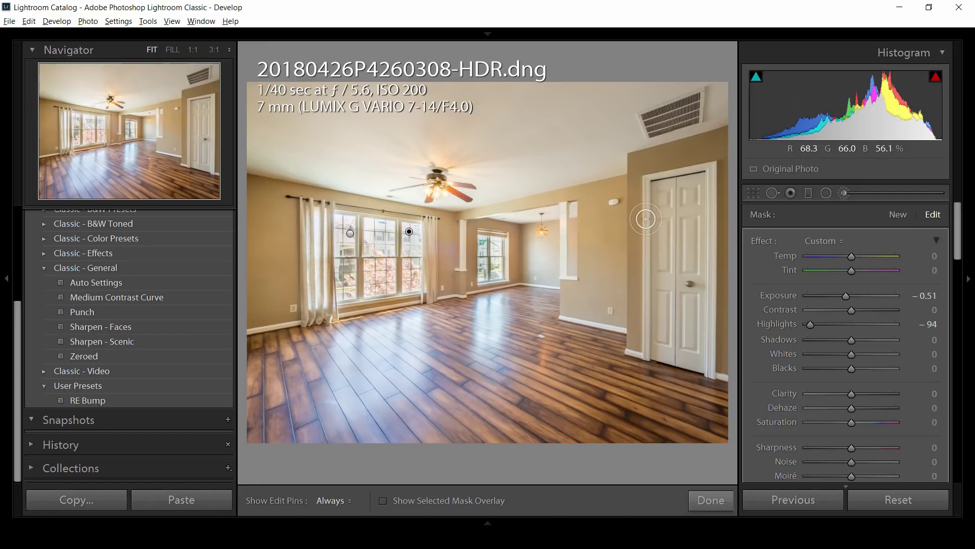
key(Delete)
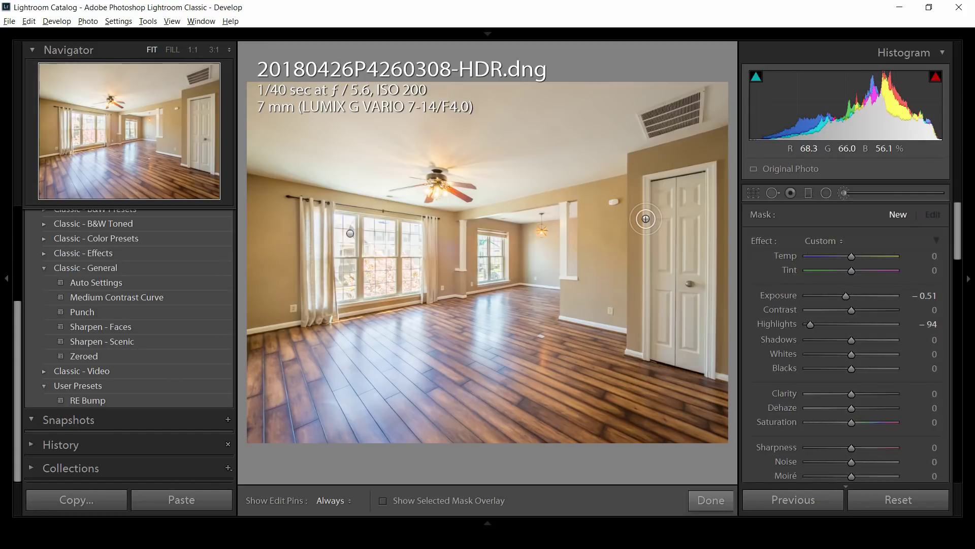
- Heal the small white patch on the wood floor with Spot Removal at size 75, feather 0 and opacity 100
key(shift+m)
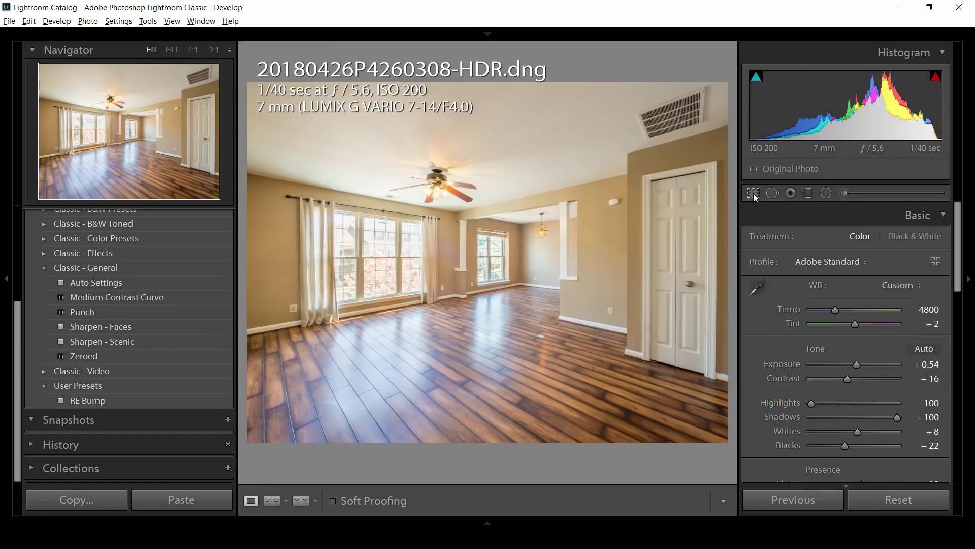
click(771, 193)
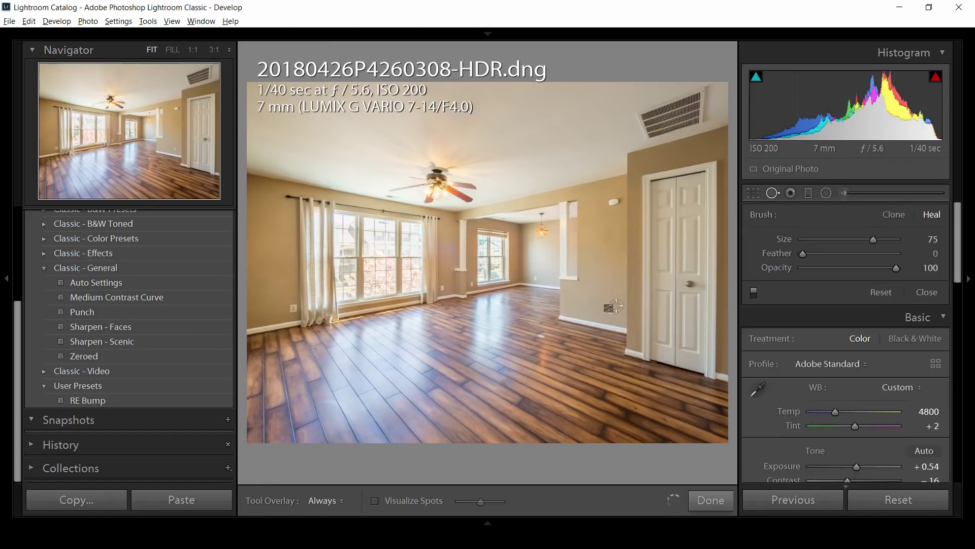
click(540, 335)
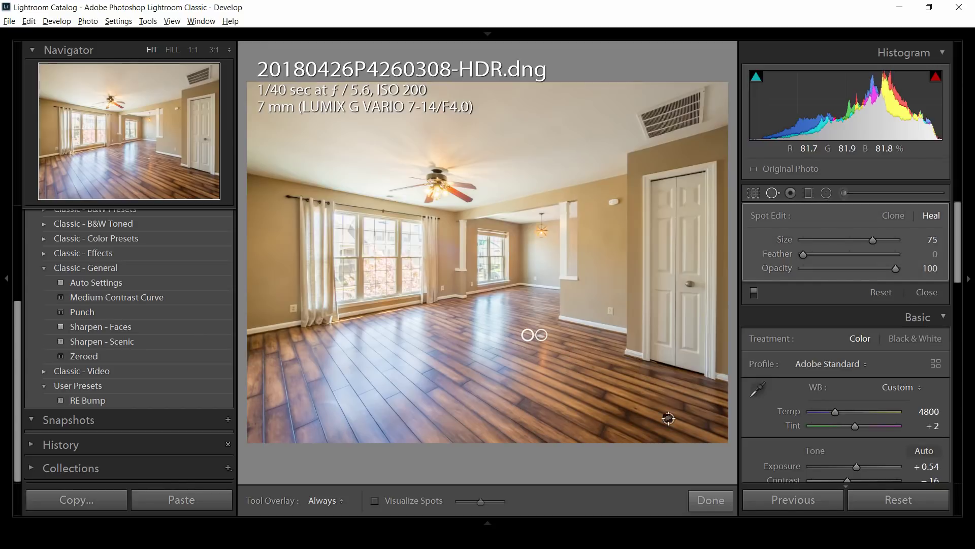
click(773, 193)
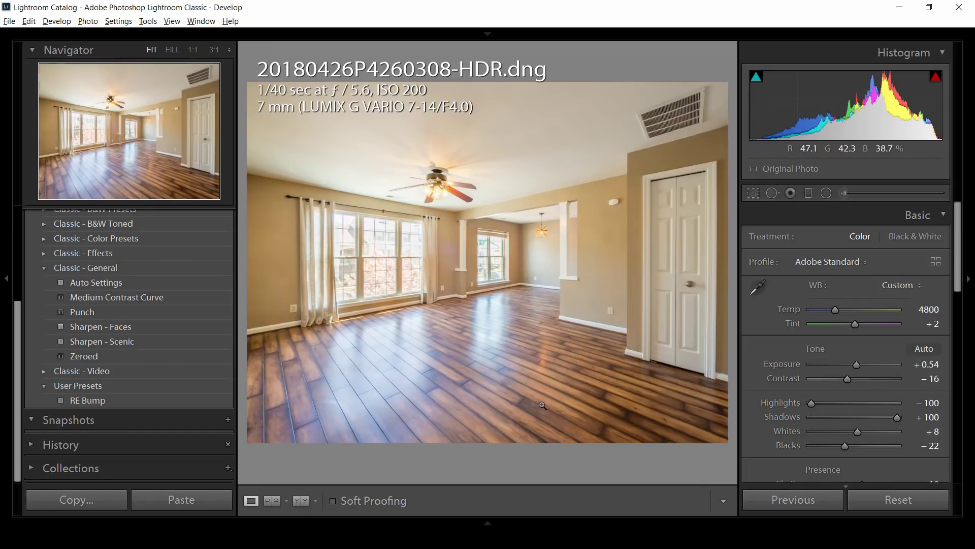
- Crop the photo inward from its right edge to cut out the closet doors, keeping the original aspect ratio
key(r)
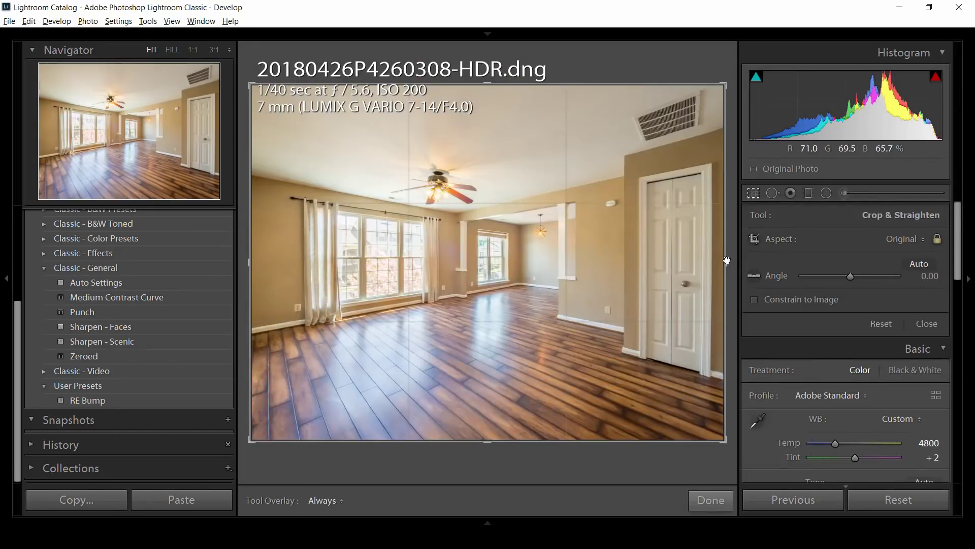
drag(726, 261, 676, 264)
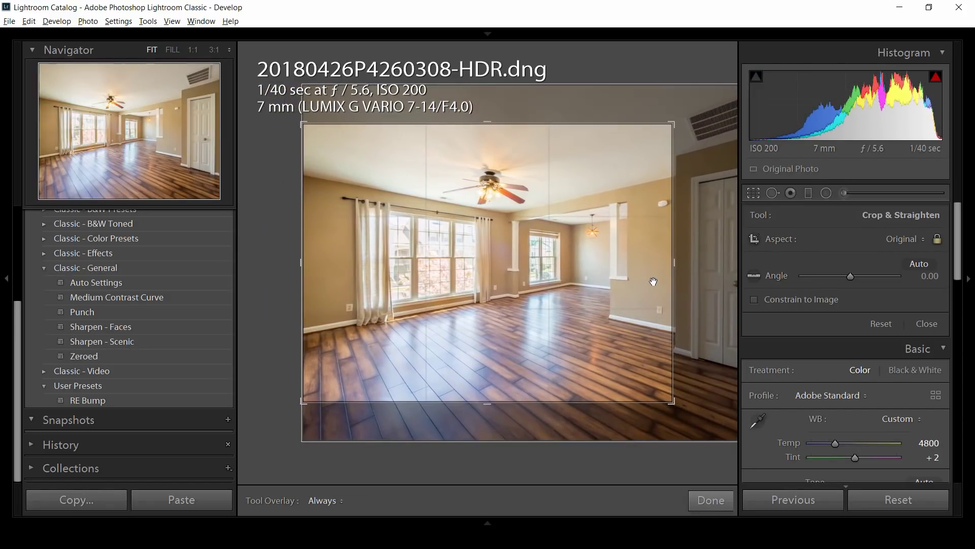
key(Return)
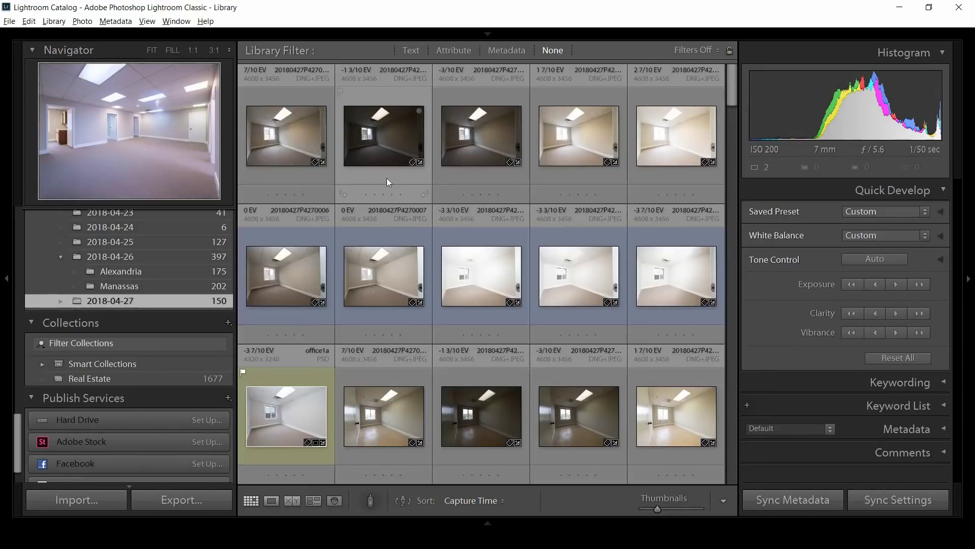
- Find 20180427P4270065-HDR.dng in the 2018-04-27 folder and open it in the Develop module
click(287, 126)
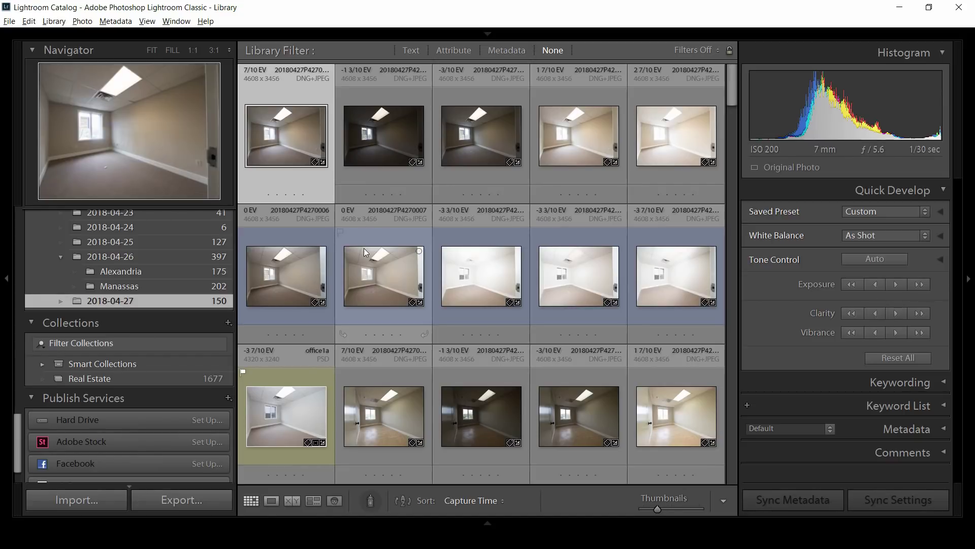
scroll(435, 295, down, 5)
scroll(436, 294, down, 10)
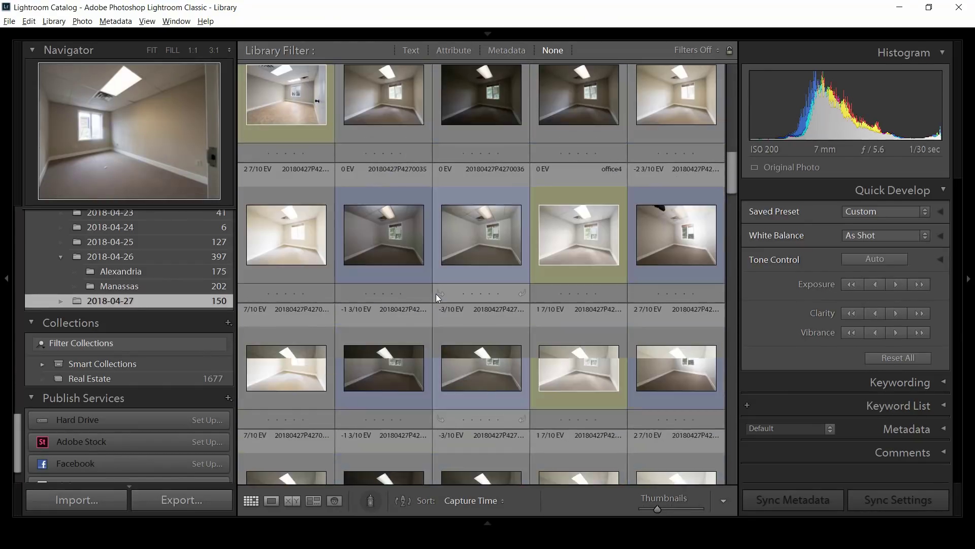
scroll(435, 294, down, 5)
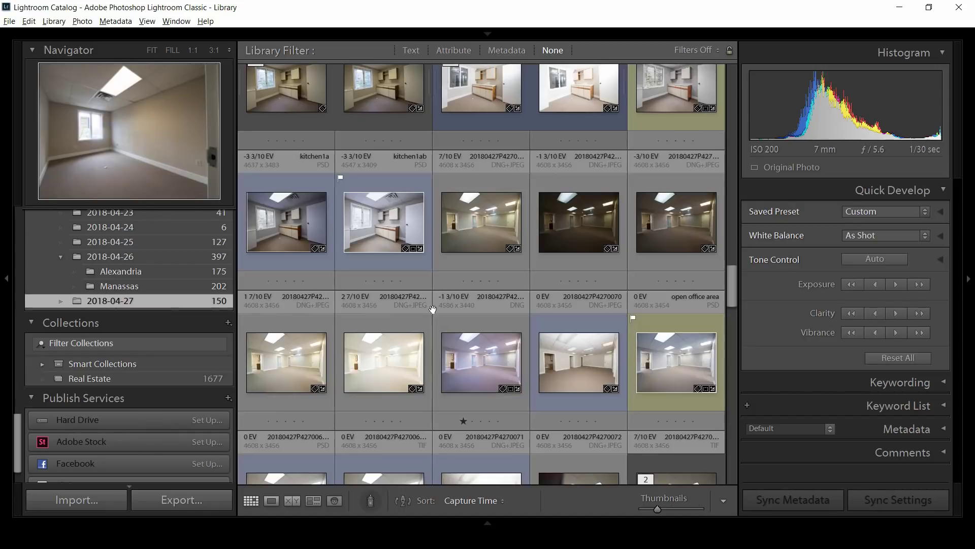
click(457, 321)
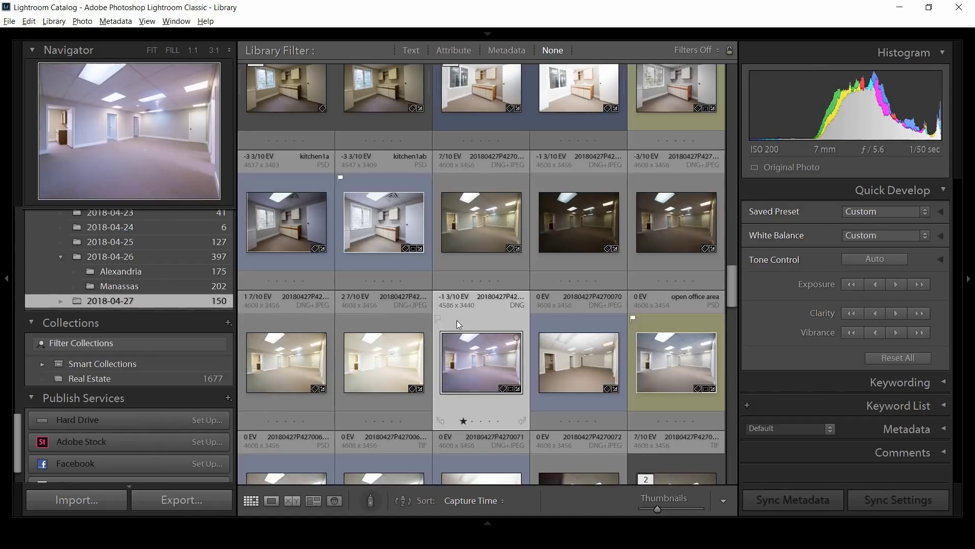
click(470, 312)
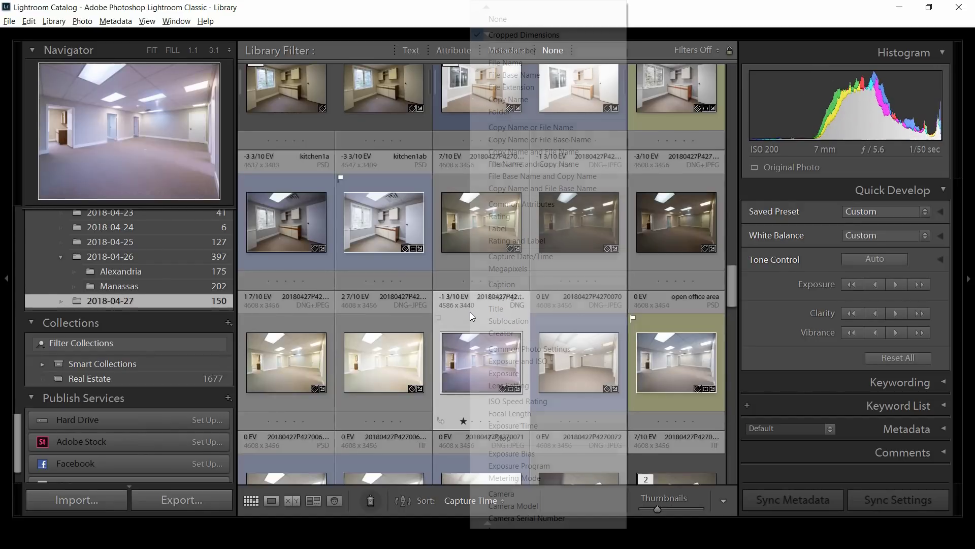
double_click(459, 342)
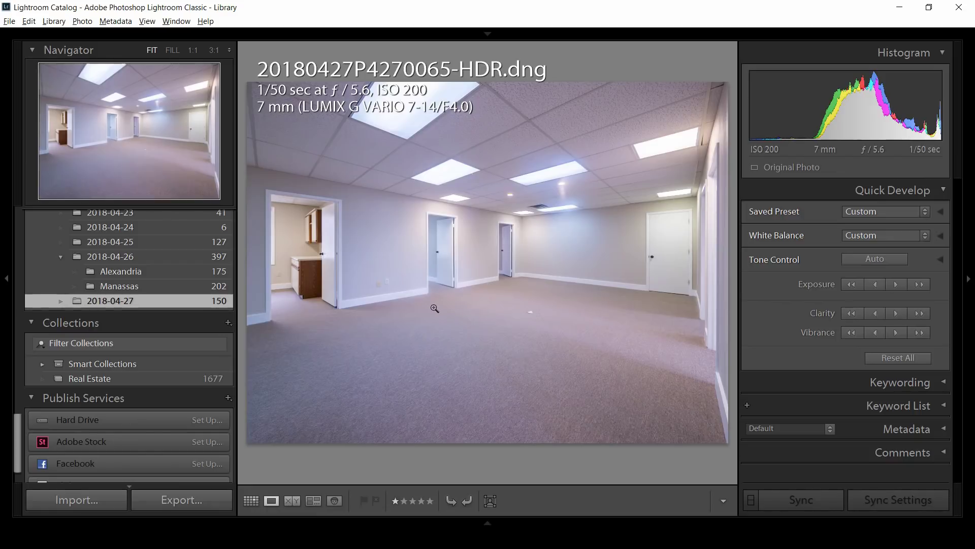
key(d)
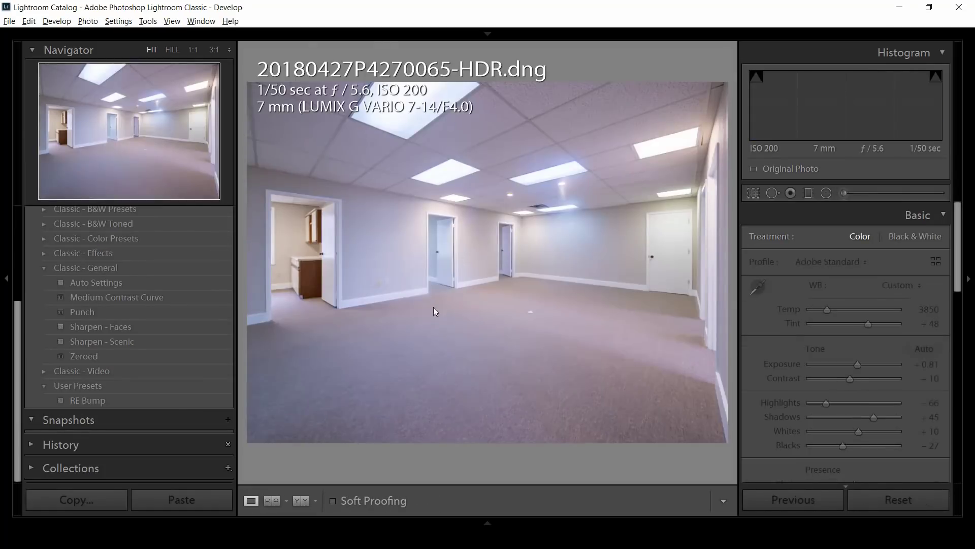
- Heal the small white spot on the carpet with Spot Removal and view the photo with the side panels hidden
click(771, 196)
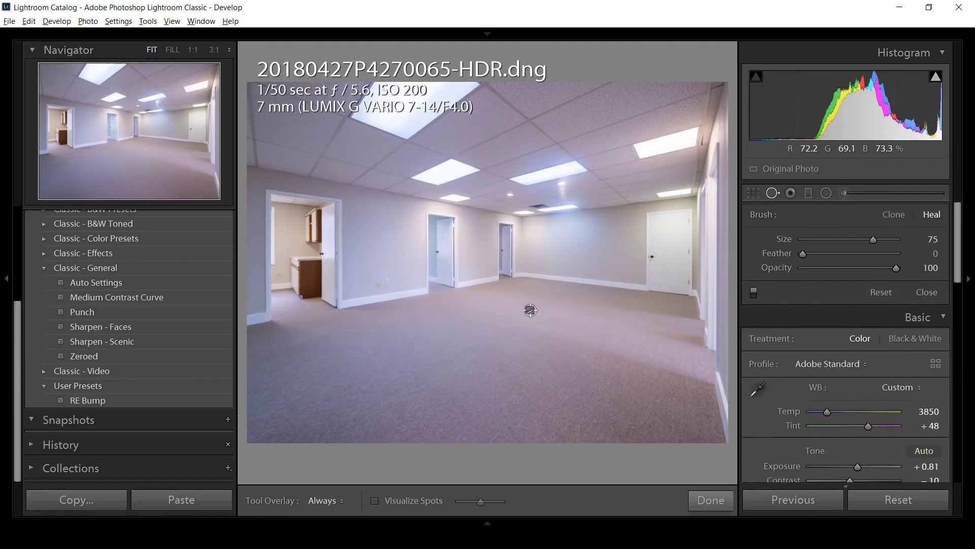
click(530, 309)
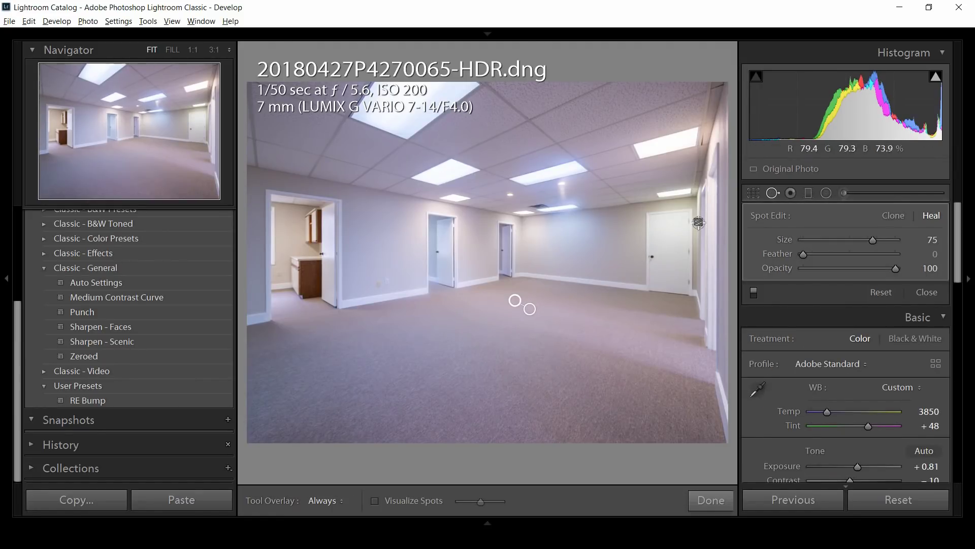
click(772, 196)
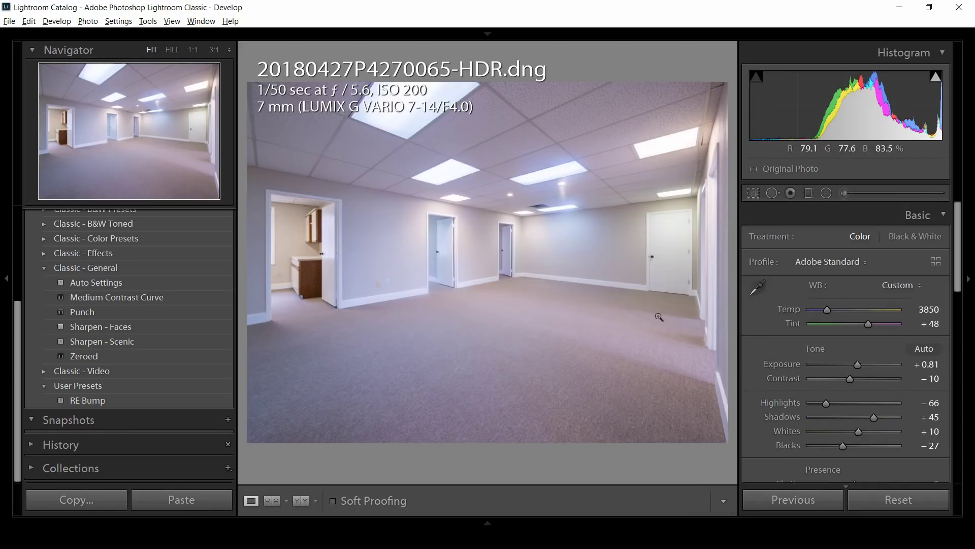
key(Tab)
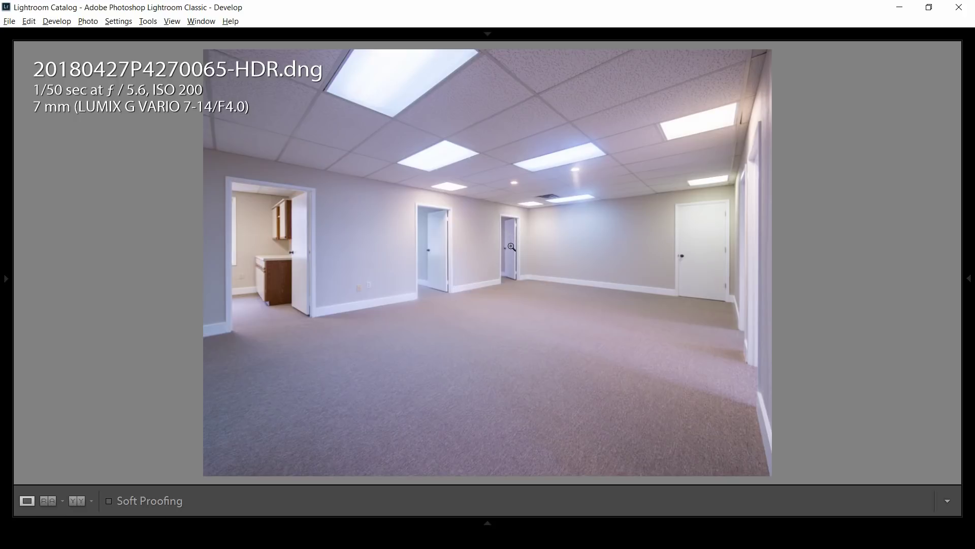
drag(264, 219, 421, 285)
- Compare 20180427P4270065-HDR.dng side by side with open office area.psd with the side panels hidden, and return to the grid
key(g)
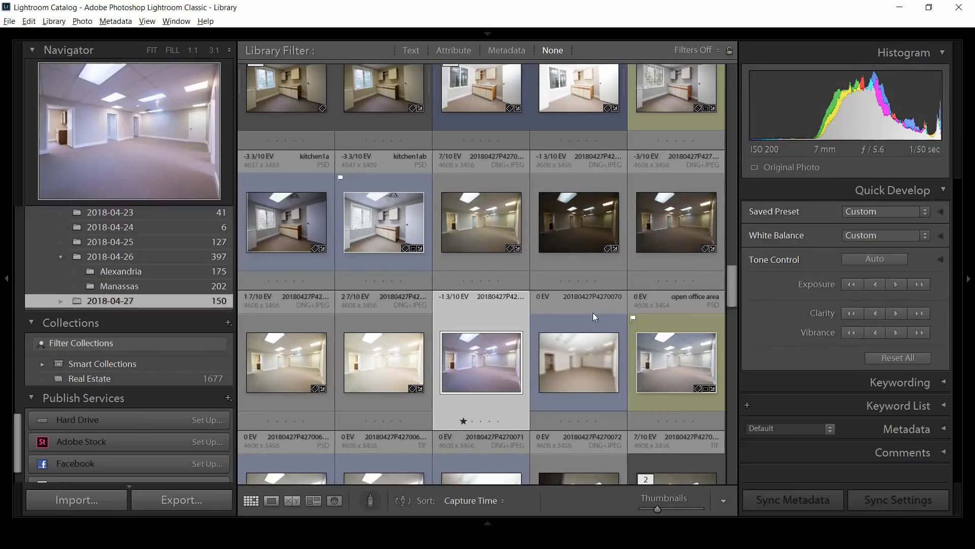
shift+click(668, 320)
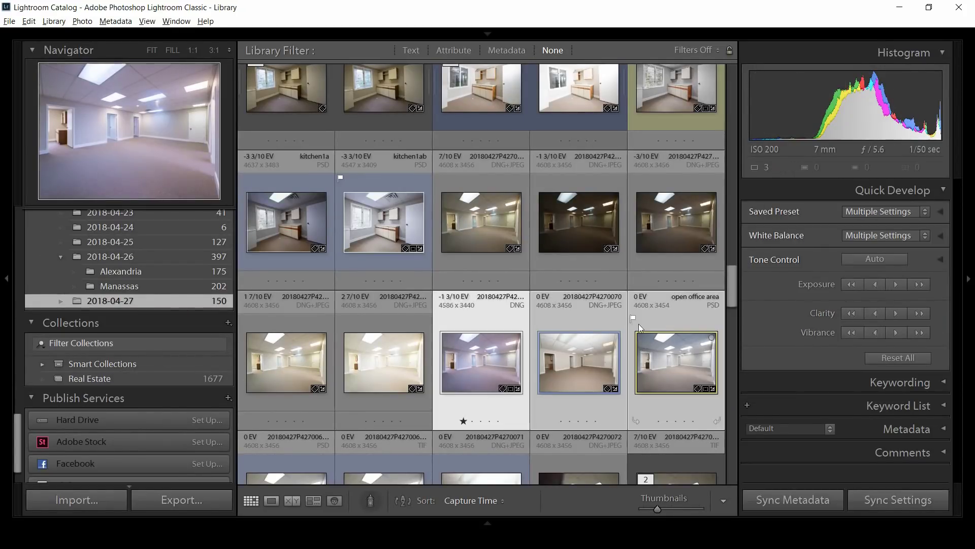
ctrl+click(587, 322)
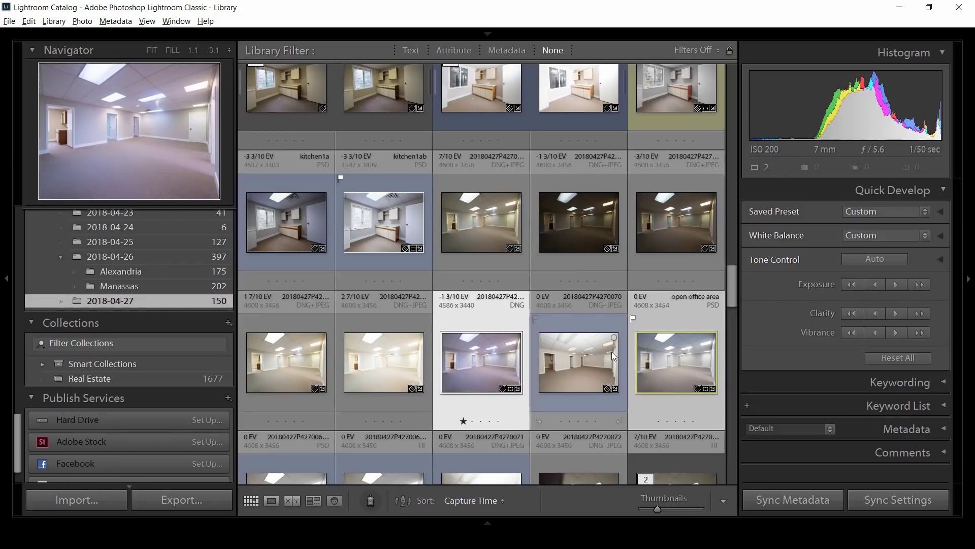
key(c)
key(Tab)
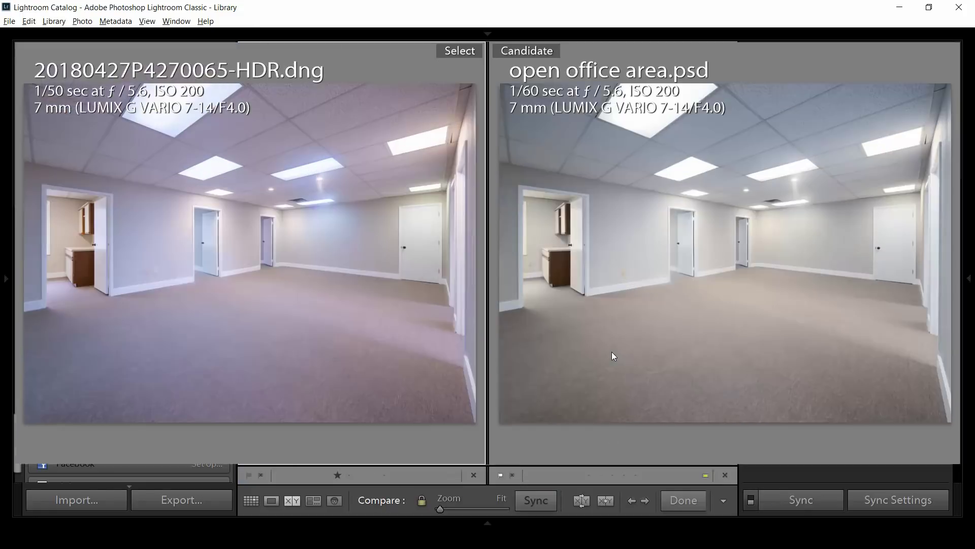
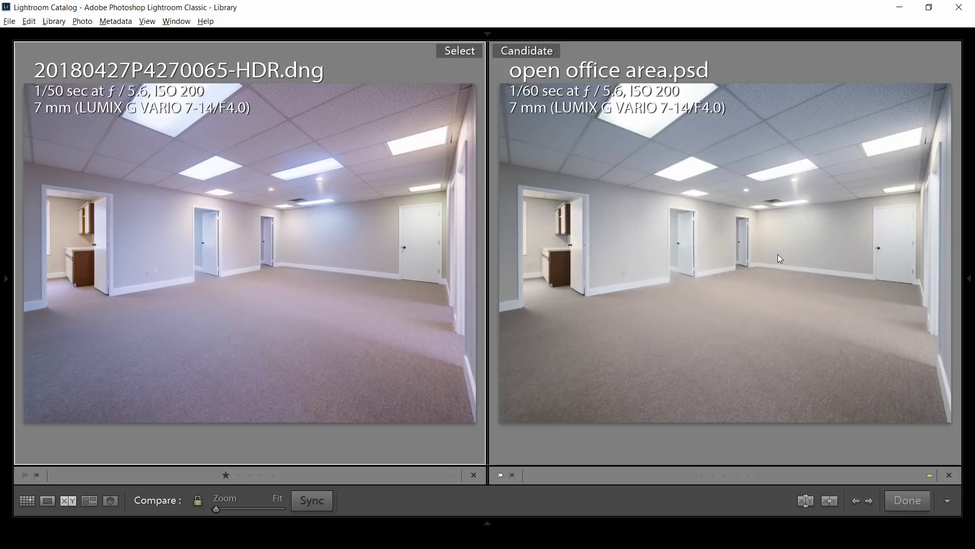
key(g)
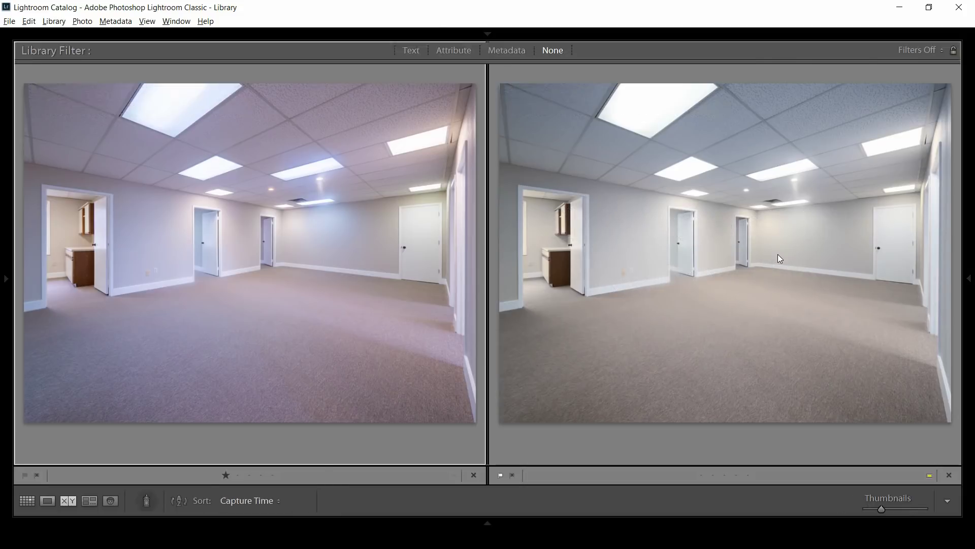